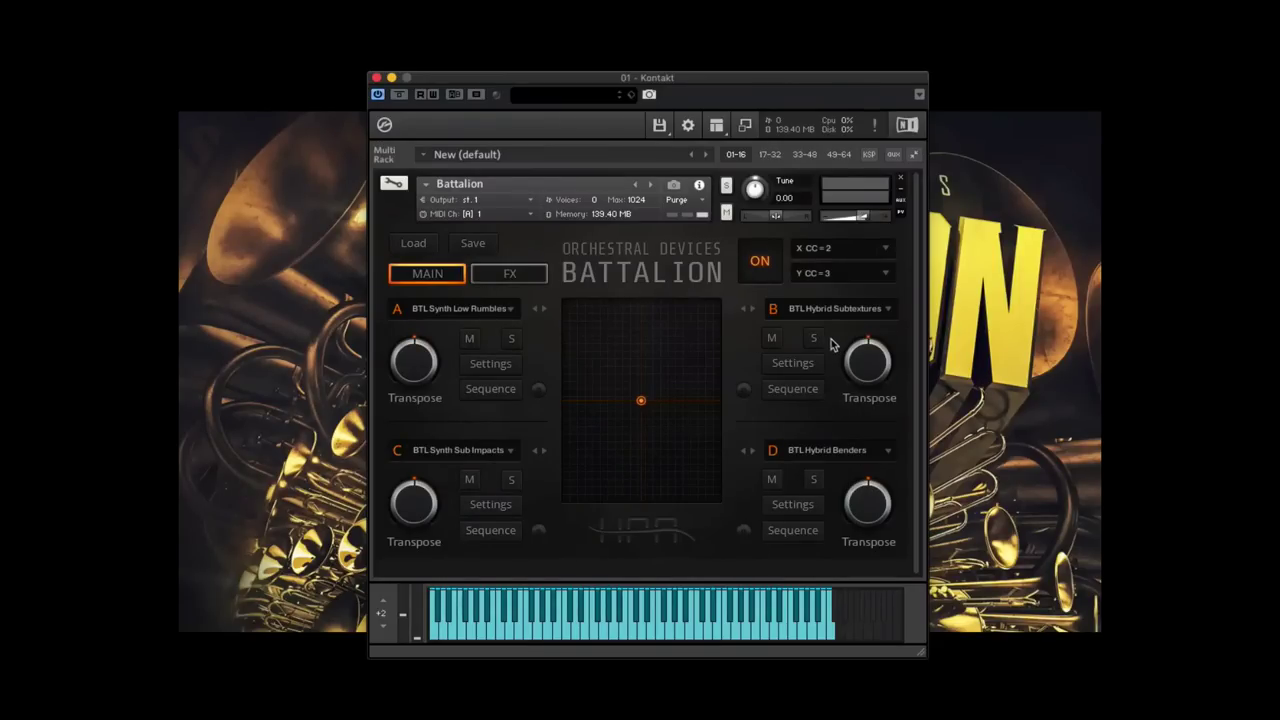
drag(652, 428, 664, 404)
click(760, 266)
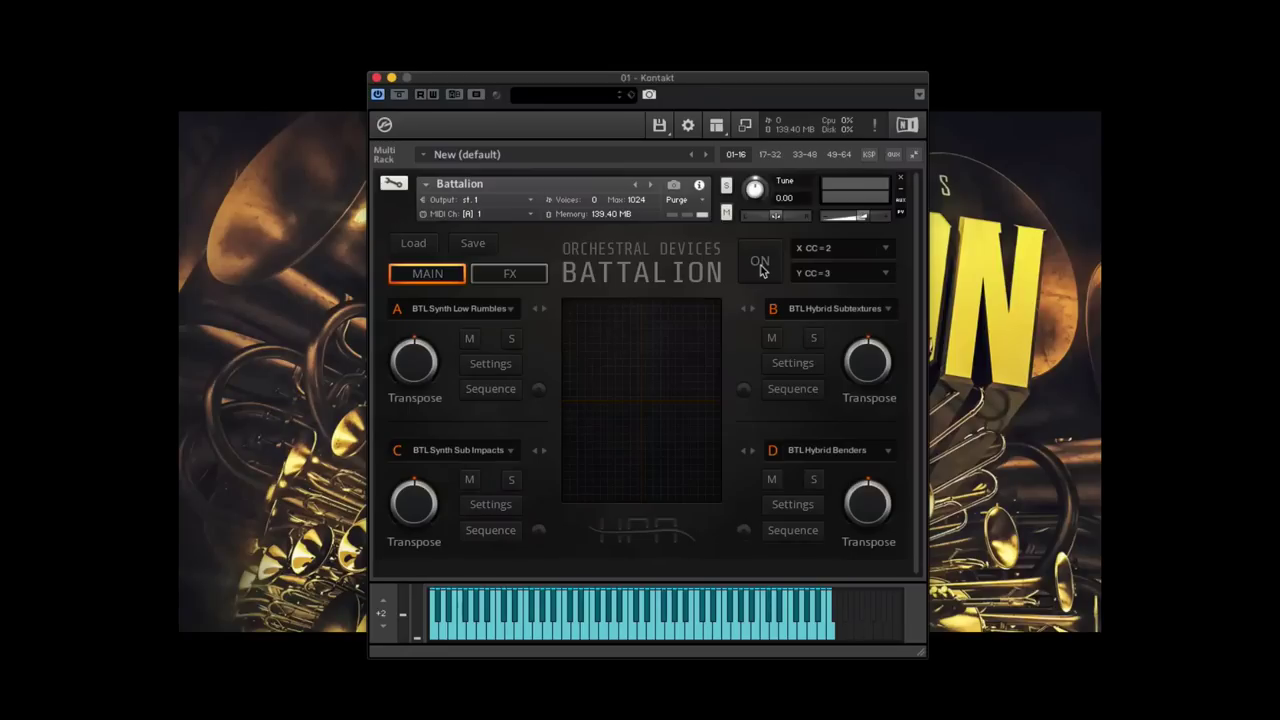
click(491, 364)
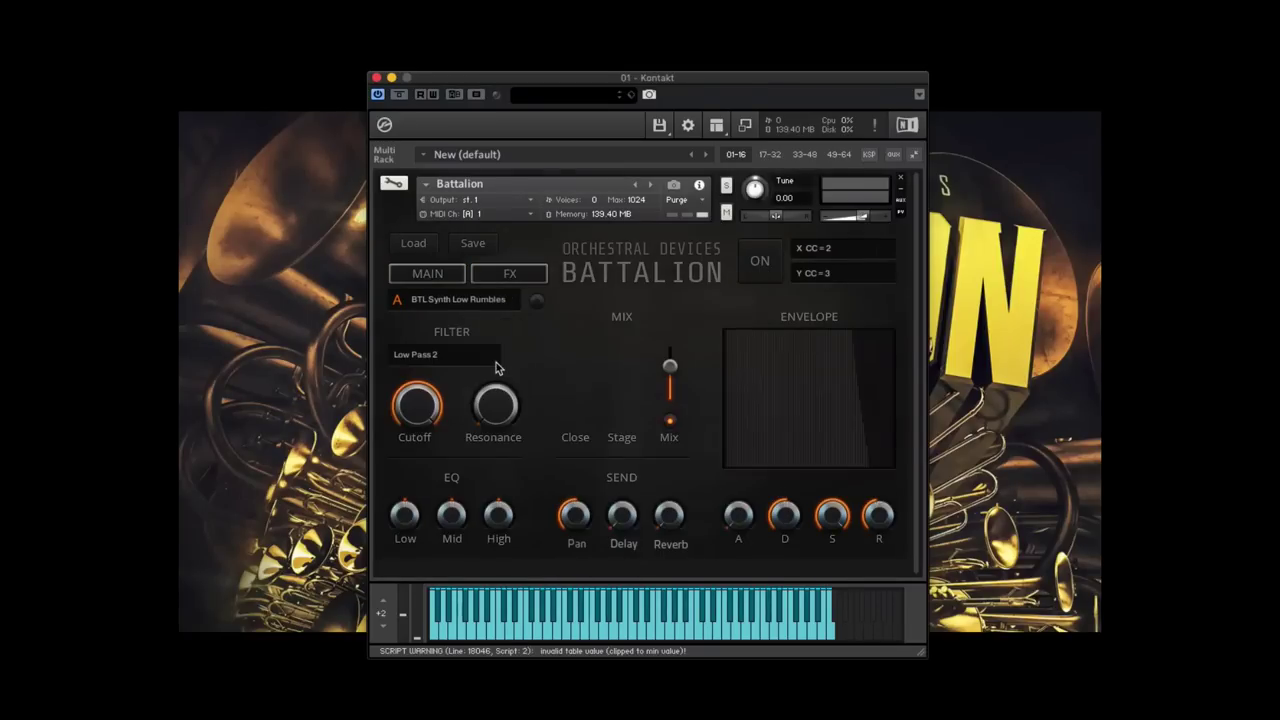
click(433, 276)
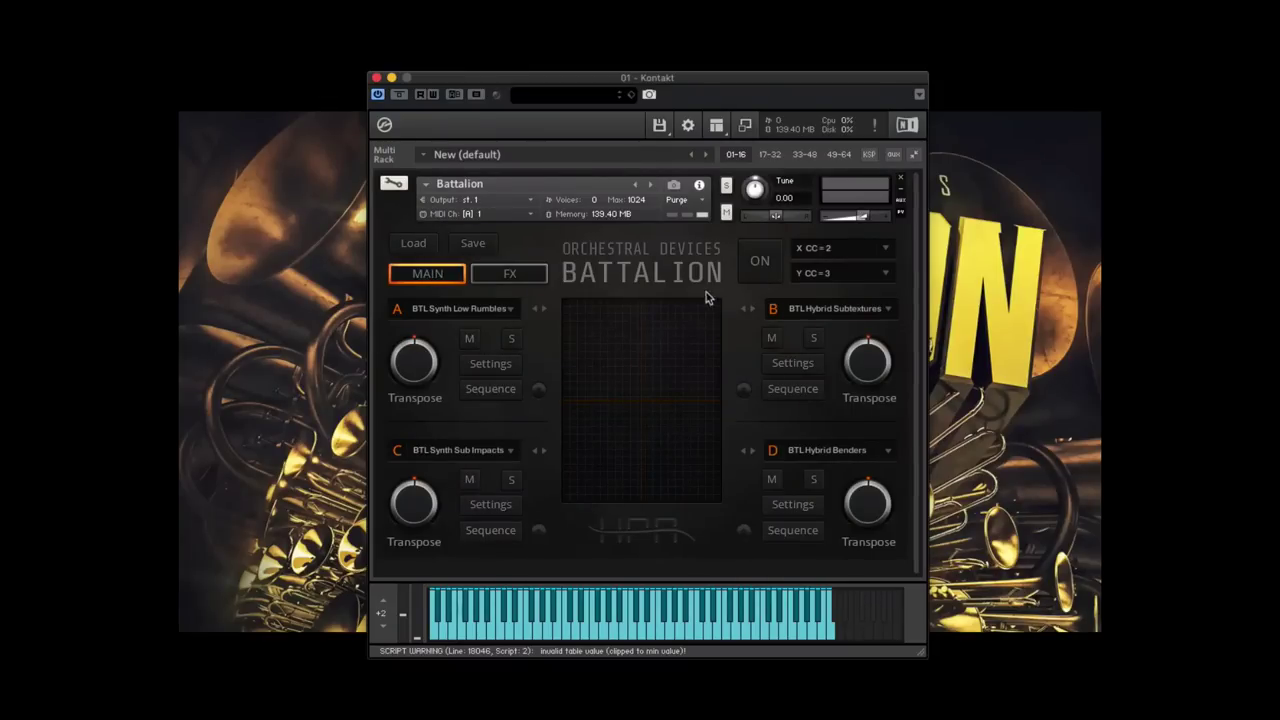
click(759, 262)
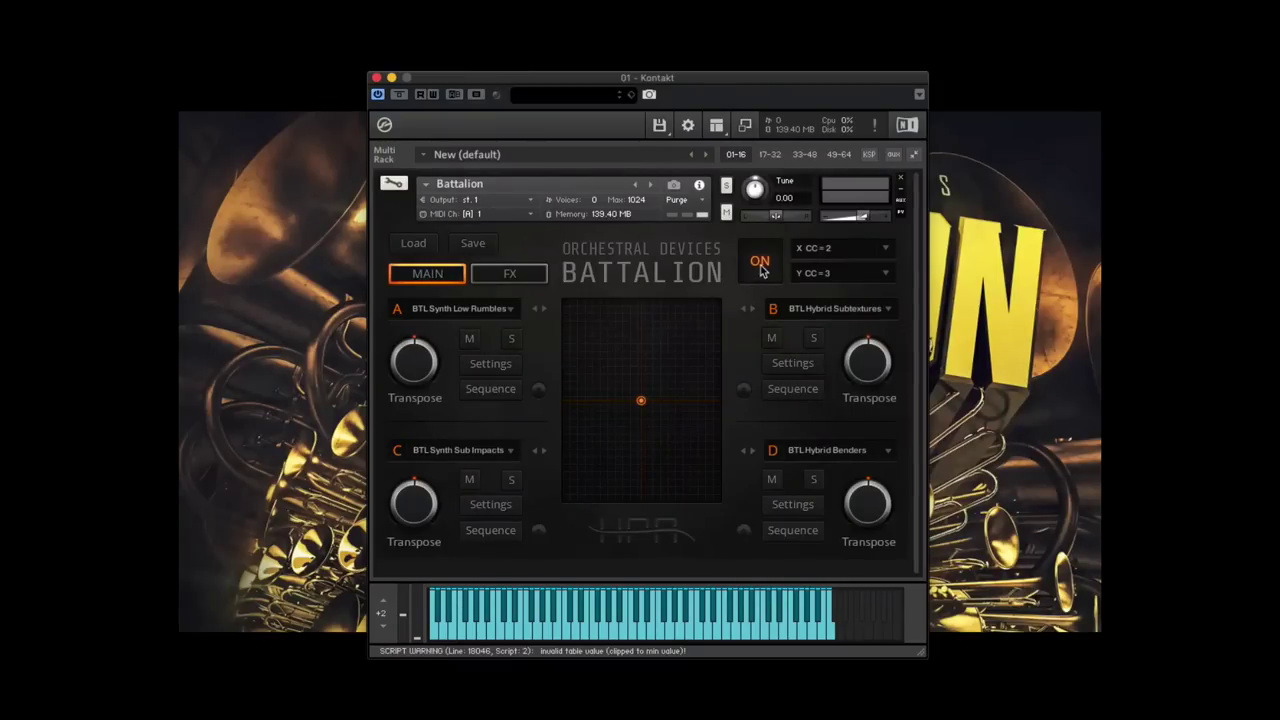
click(822, 256)
click(835, 162)
Browse Battalion's preset folders from 01. Core to 09. Hybrid, then load INIT.nka
click(424, 246)
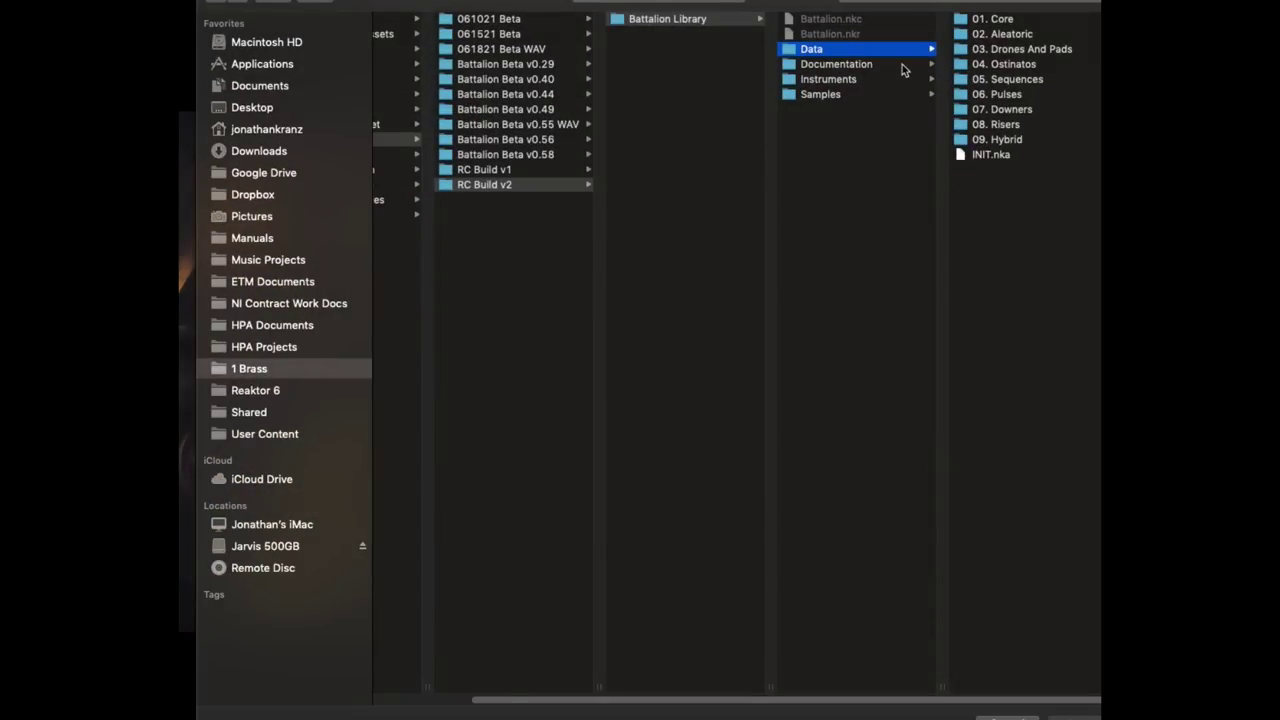
click(980, 19)
click(868, 34)
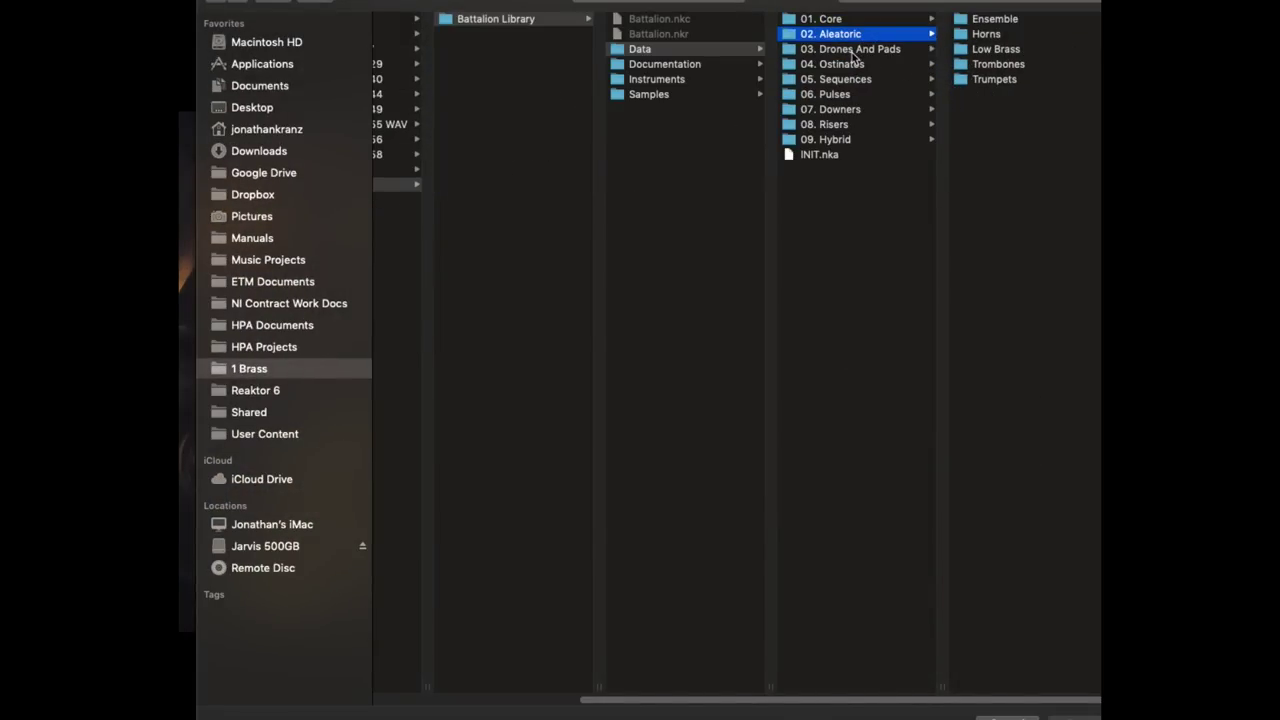
click(855, 50)
click(850, 65)
click(850, 95)
click(843, 124)
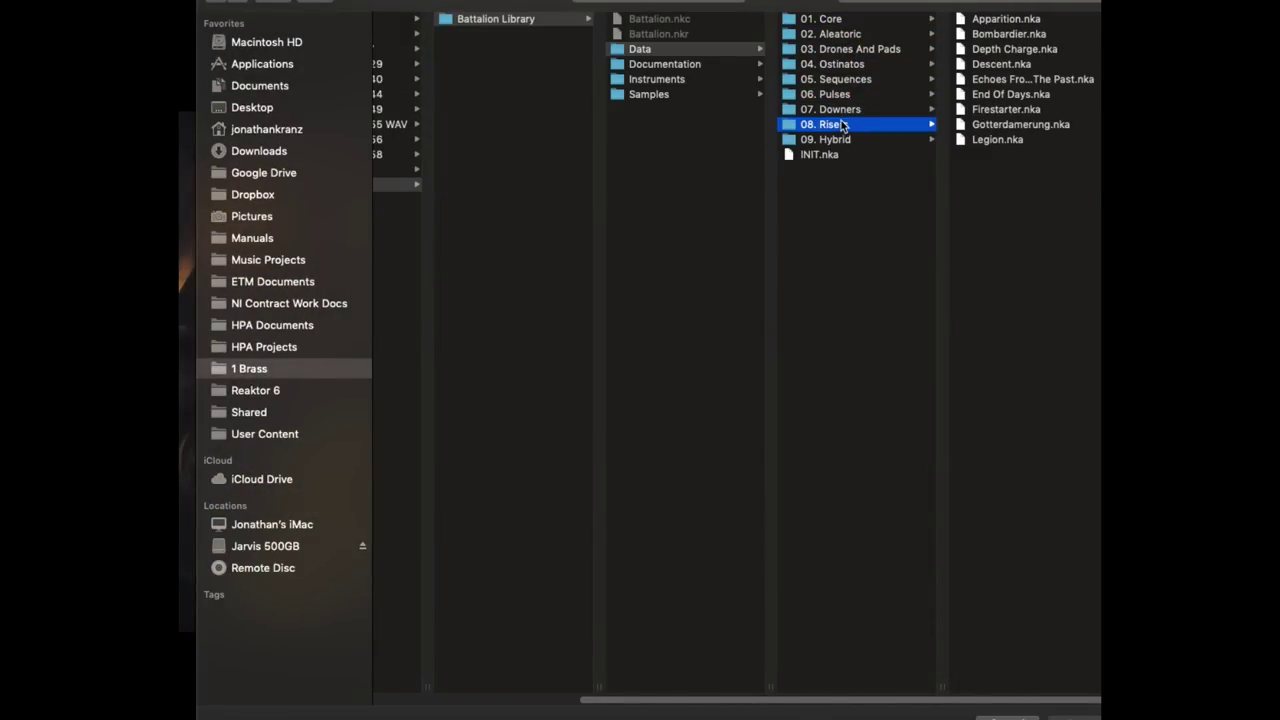
click(836, 139)
click(820, 155)
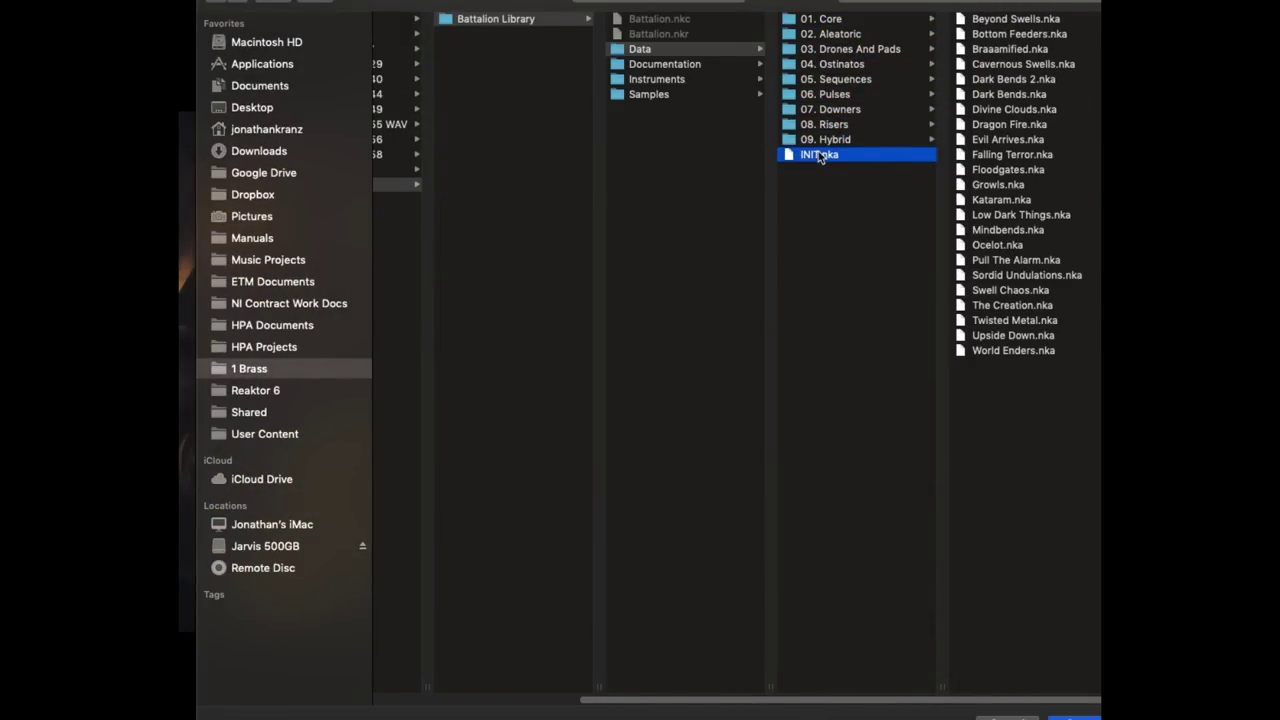
double_click(822, 157)
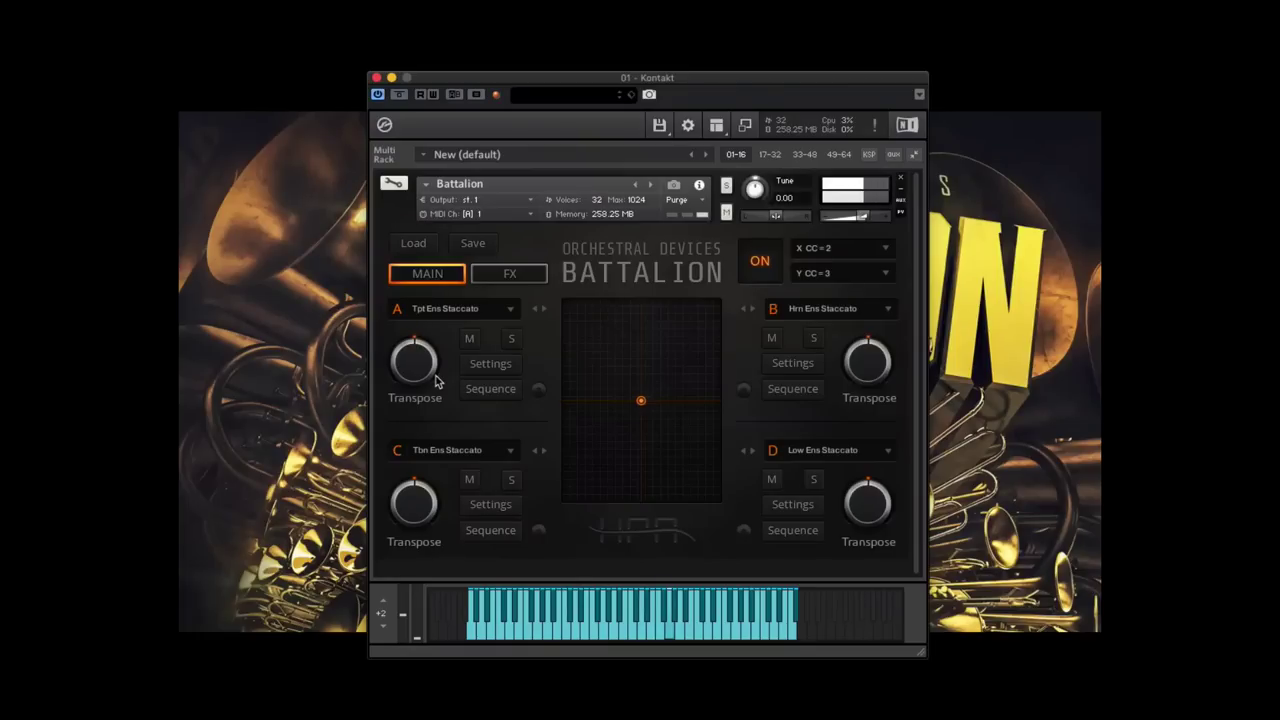
Raise slot A's Transpose knob to +9 semitones
drag(422, 362, 424, 329)
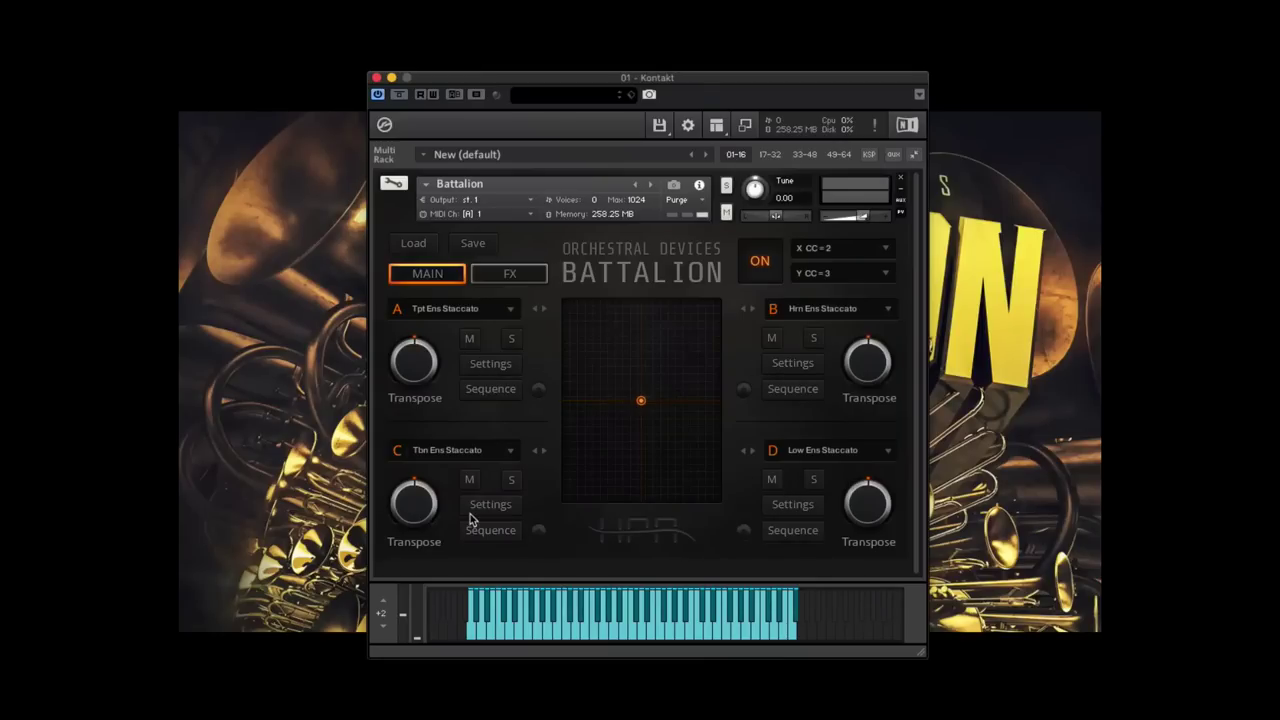
In slot A's settings, try the Close, Stage and Mix mic positions, ending on Mix only
click(490, 366)
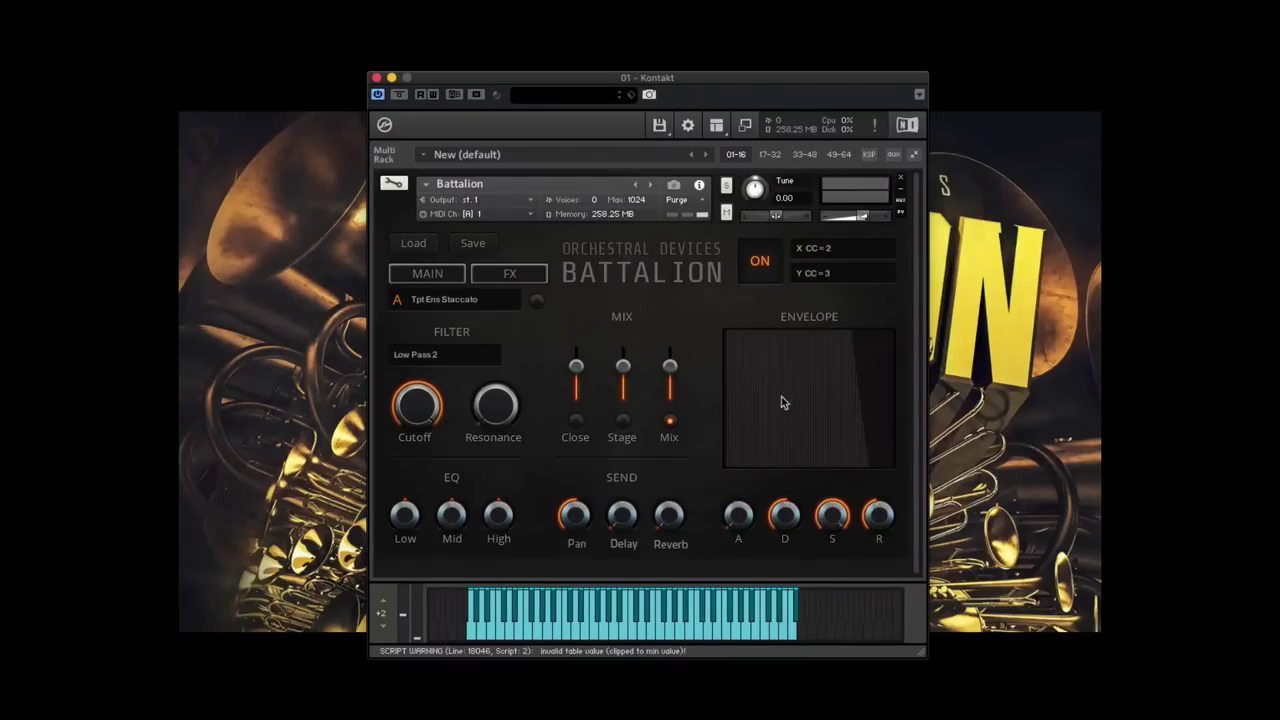
click(576, 421)
click(623, 421)
click(577, 421)
click(620, 422)
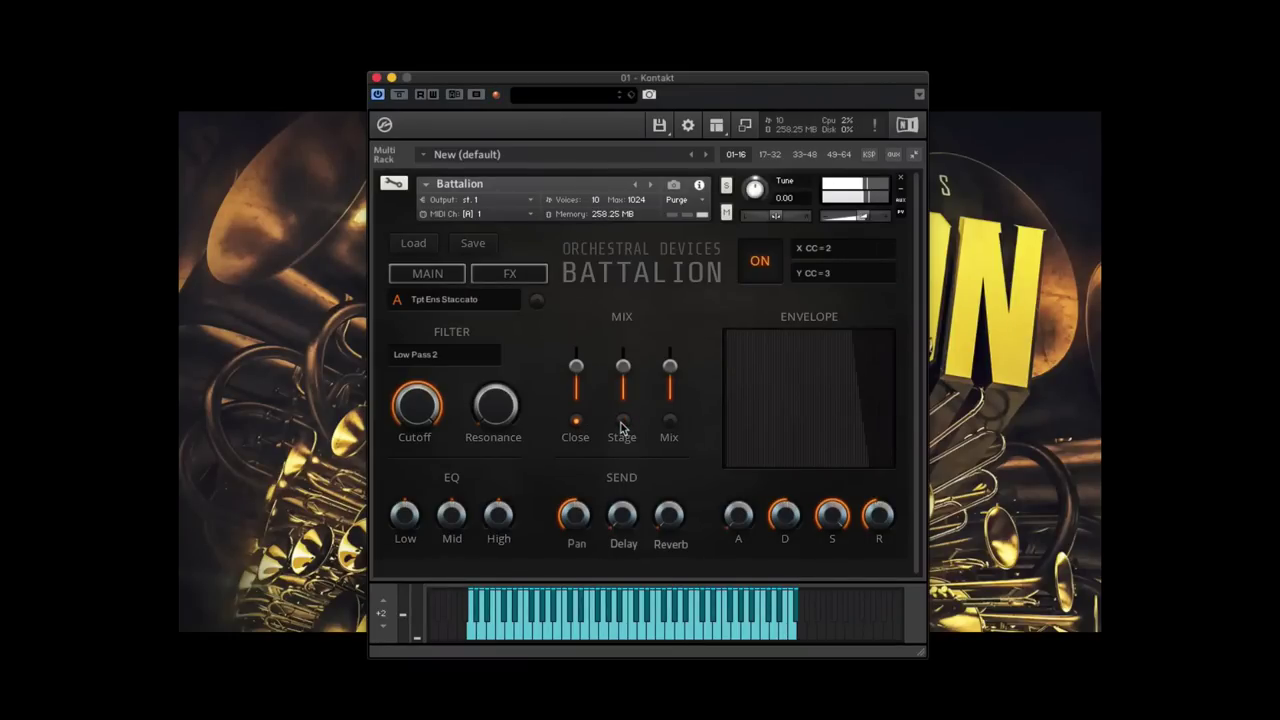
click(621, 421)
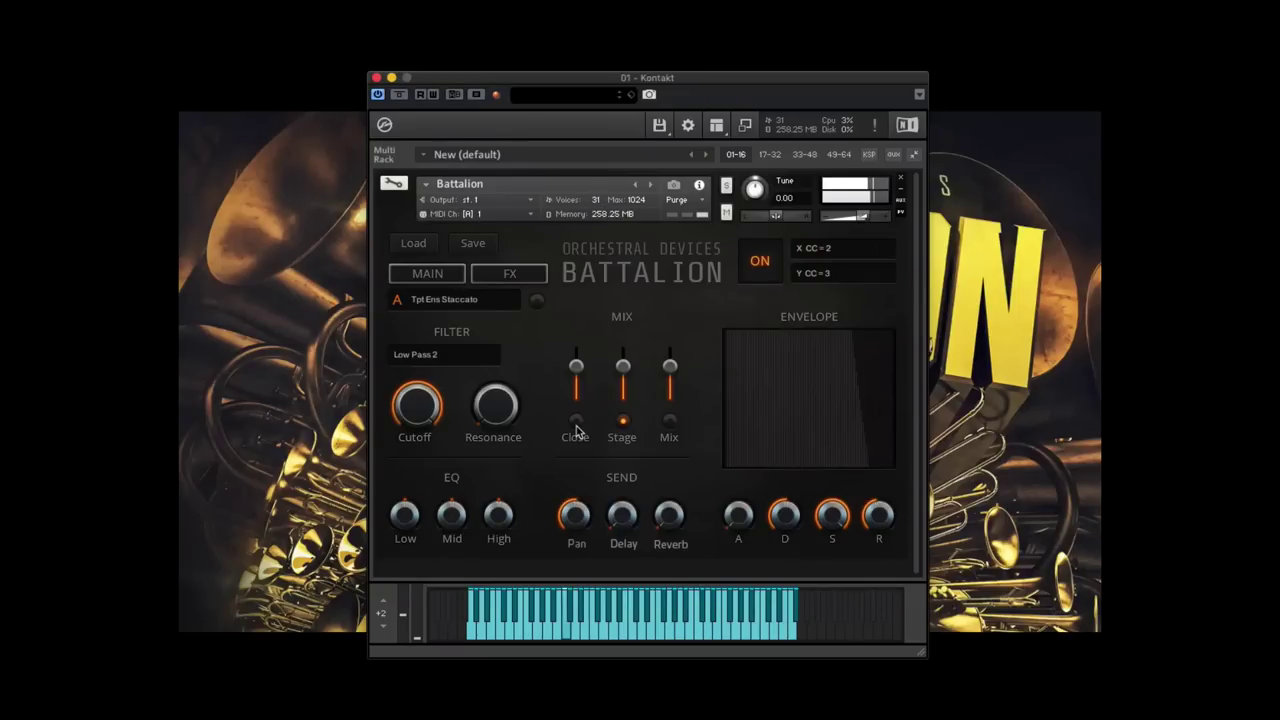
click(670, 421)
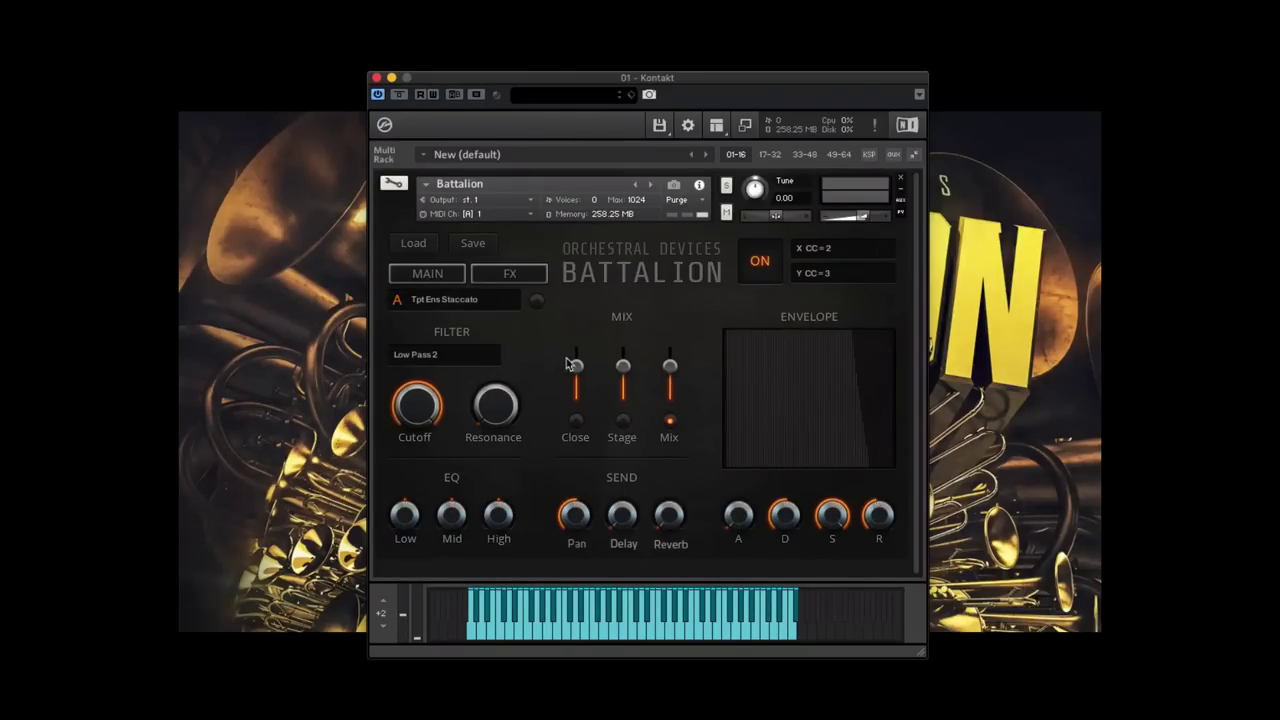
Check the filter type list, keep Low Pass 2, and view the FX page
click(469, 354)
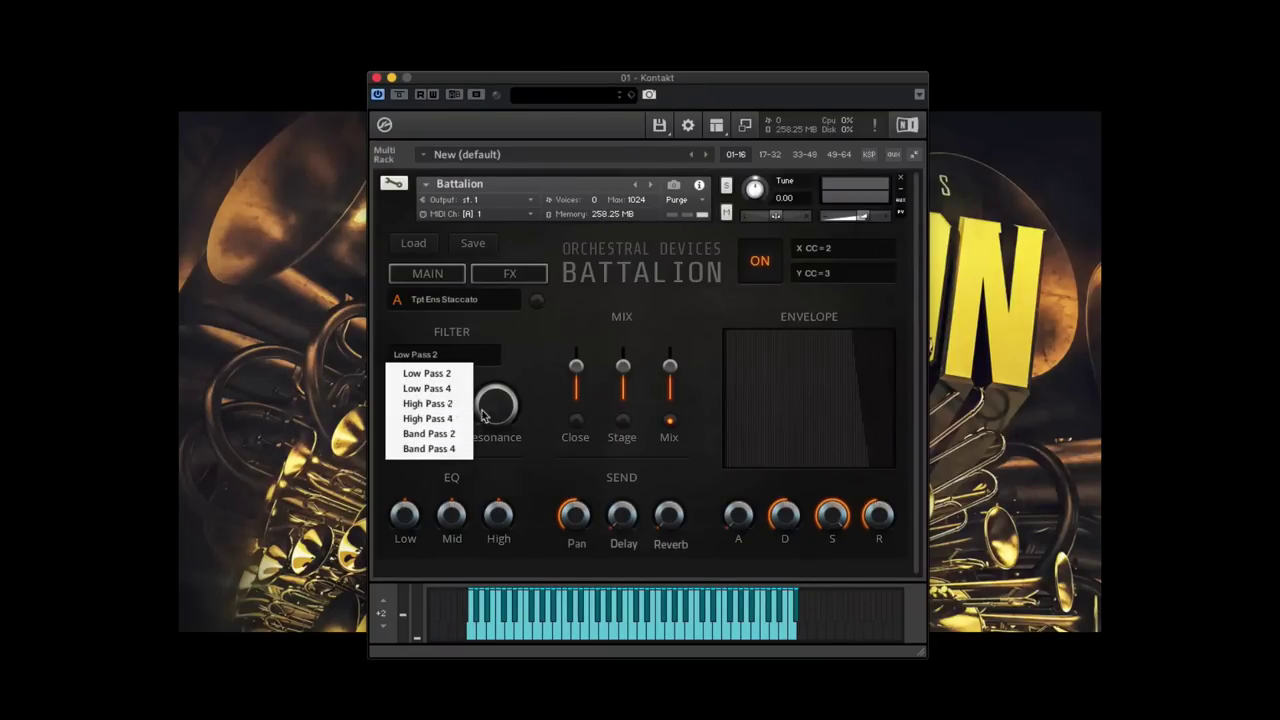
click(522, 350)
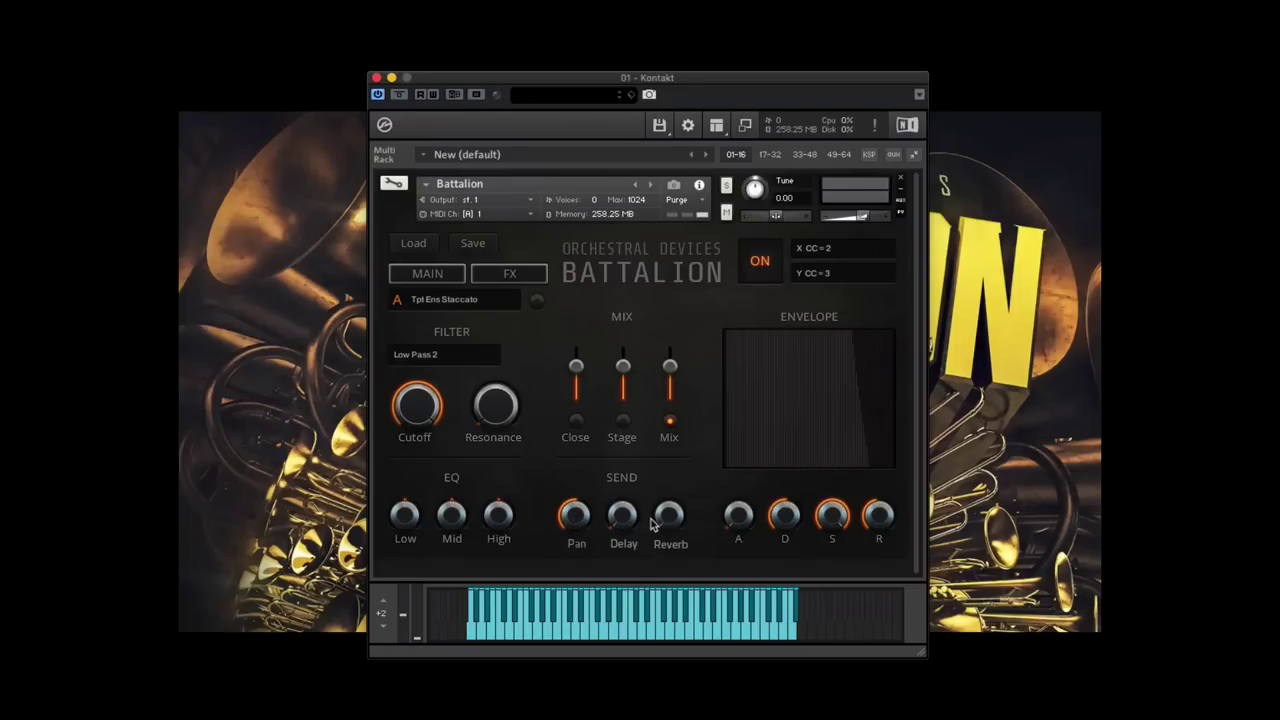
click(521, 278)
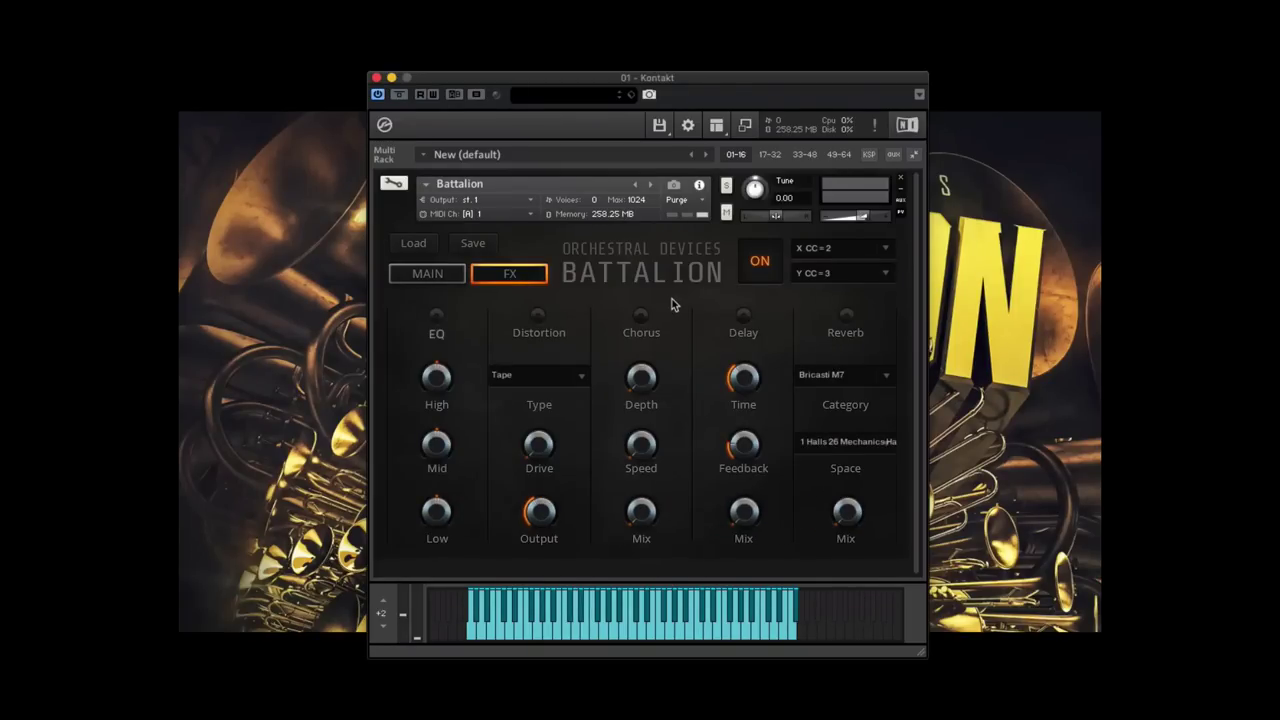
View slot A's and slot B's settings, returning to the MAIN page after each
click(430, 276)
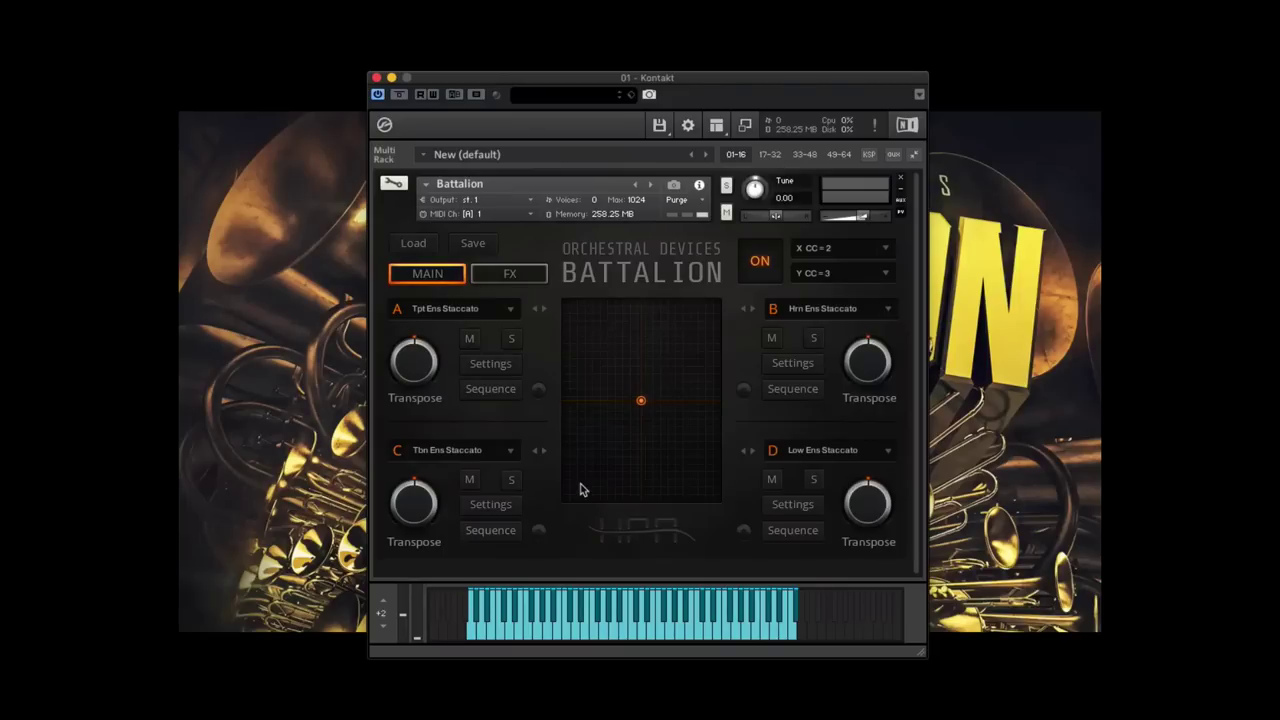
click(488, 365)
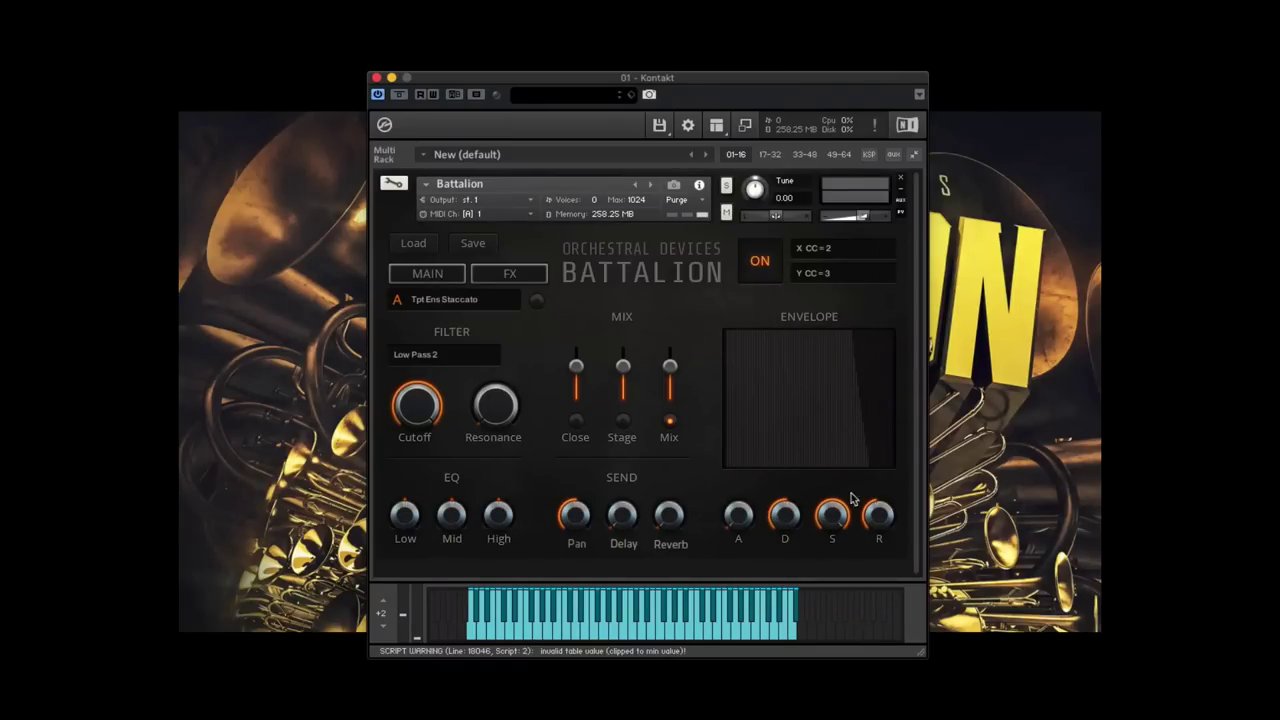
click(448, 273)
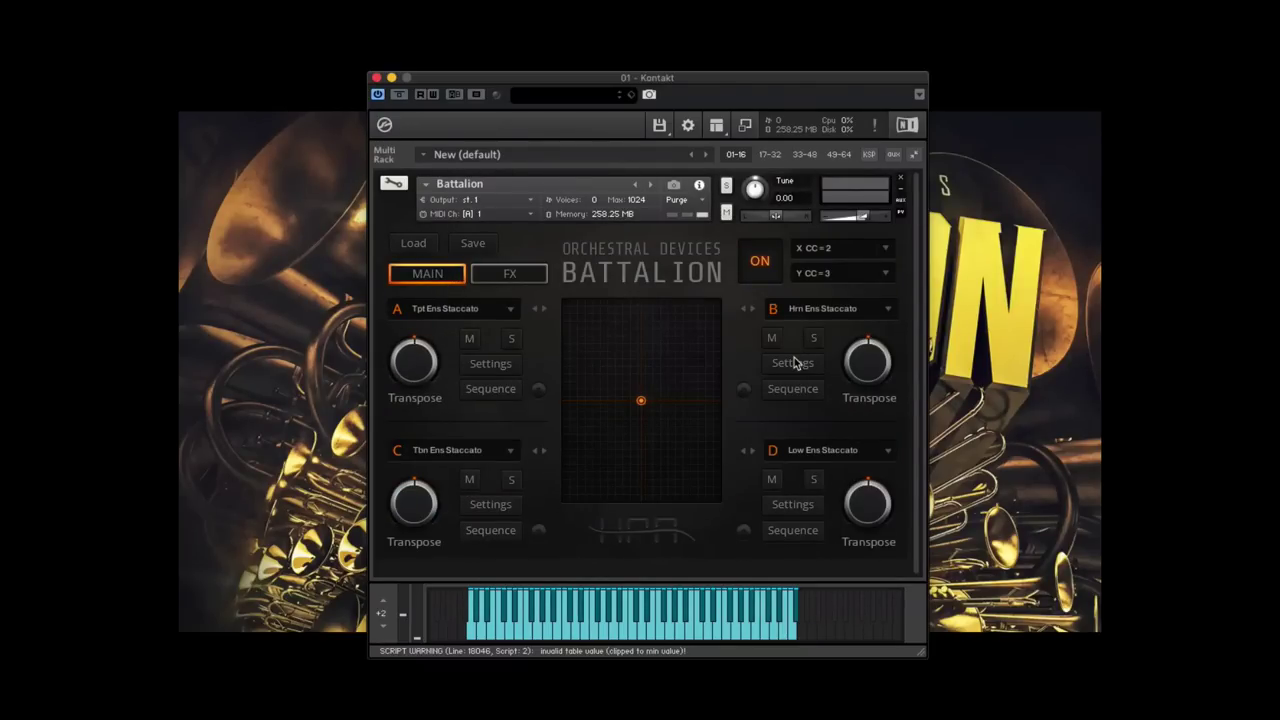
click(793, 363)
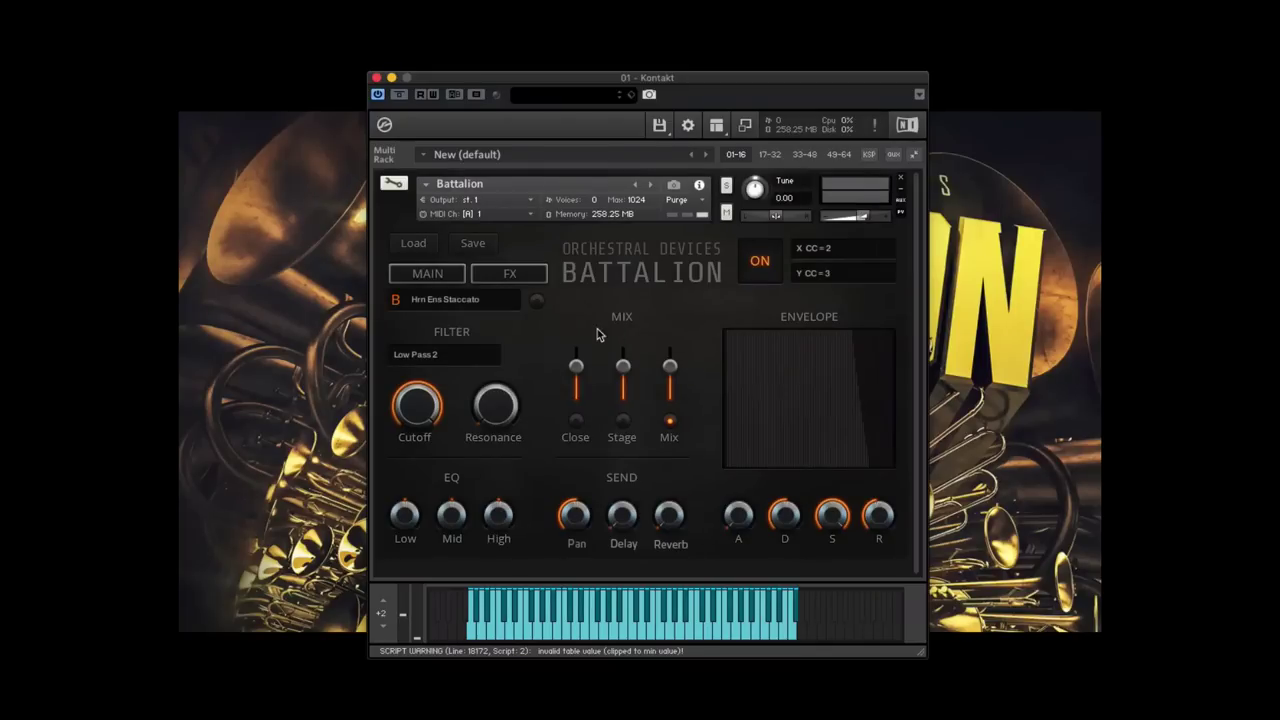
click(424, 274)
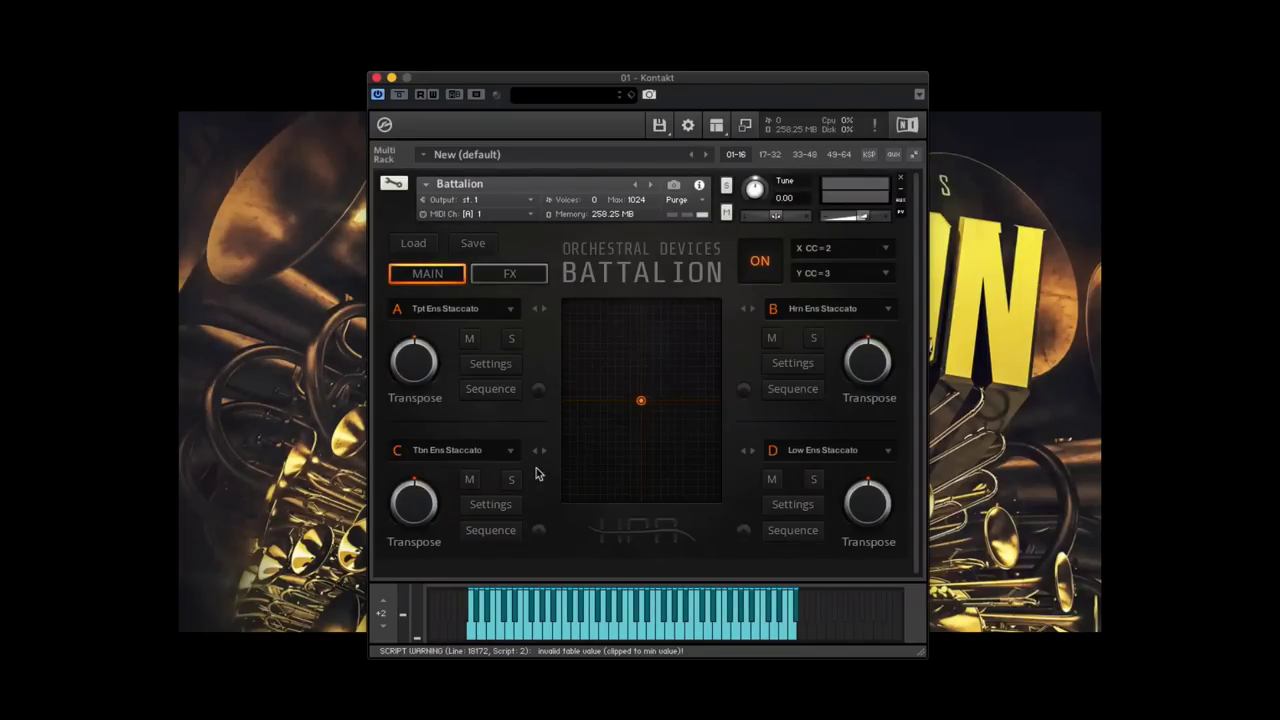
Pick BTL Synth Low Rumbles from the end of slot A's articulation list
click(513, 309)
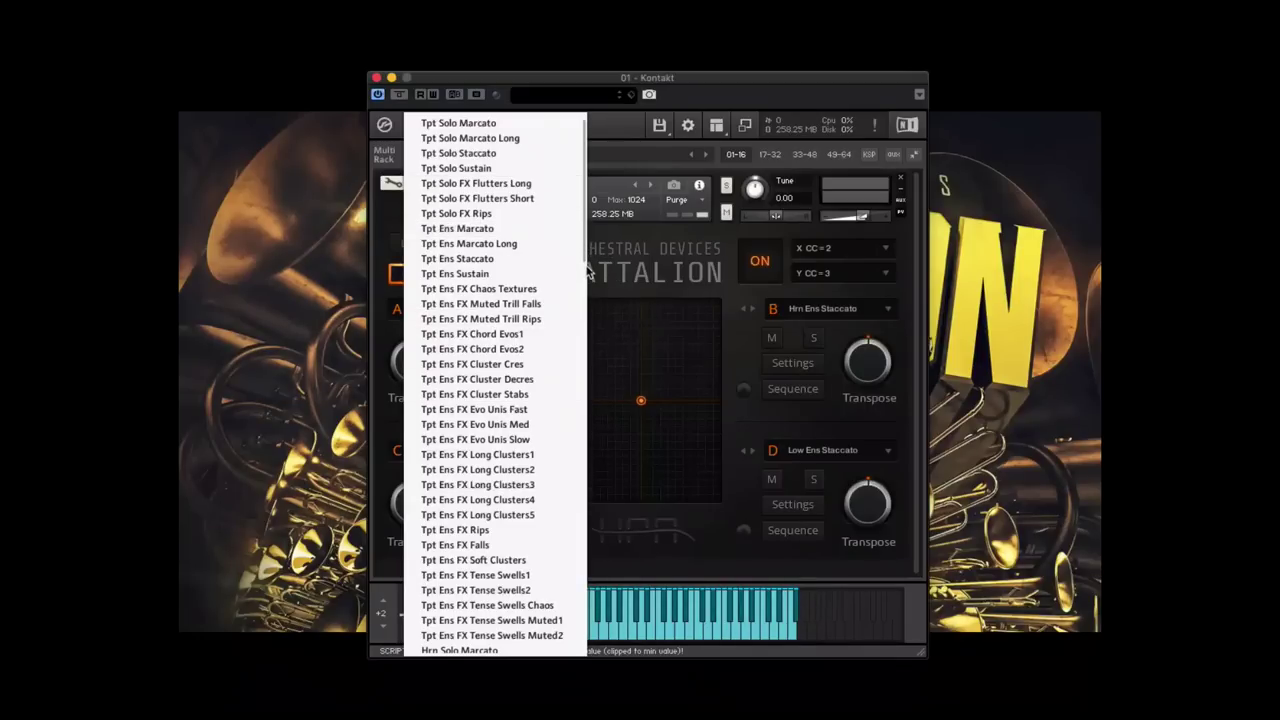
drag(586, 262, 587, 600)
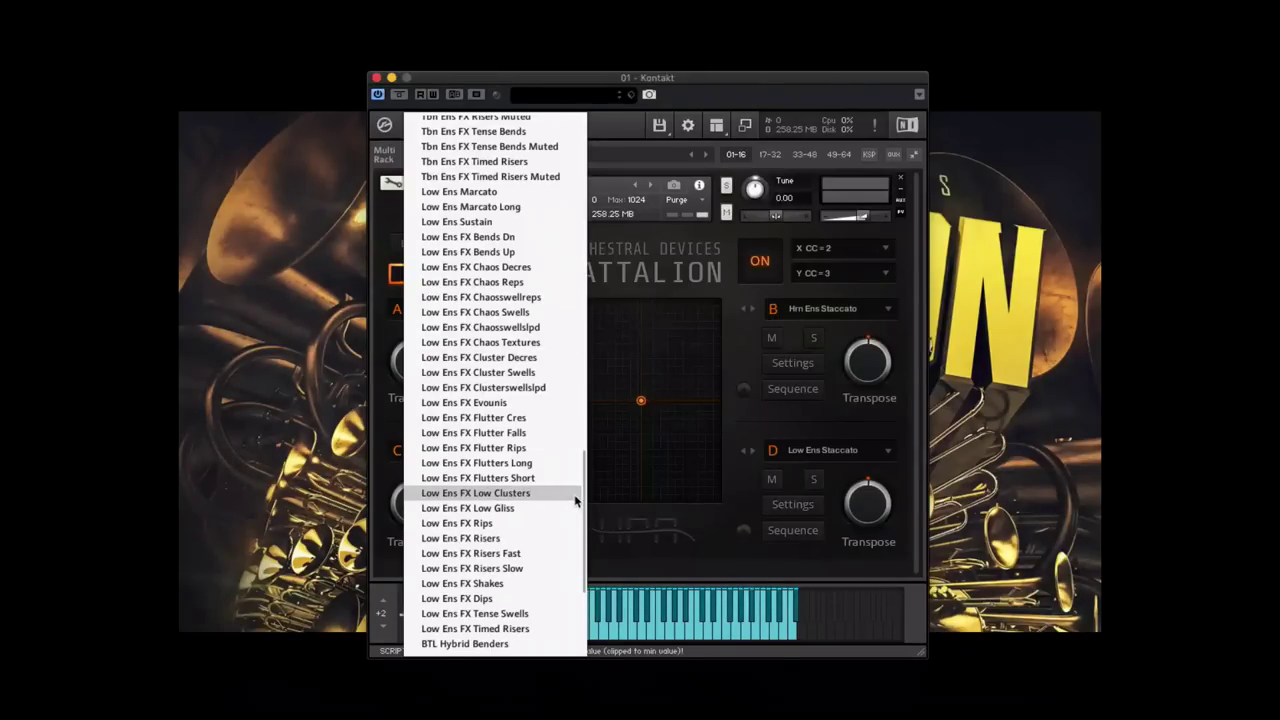
drag(585, 493, 584, 552)
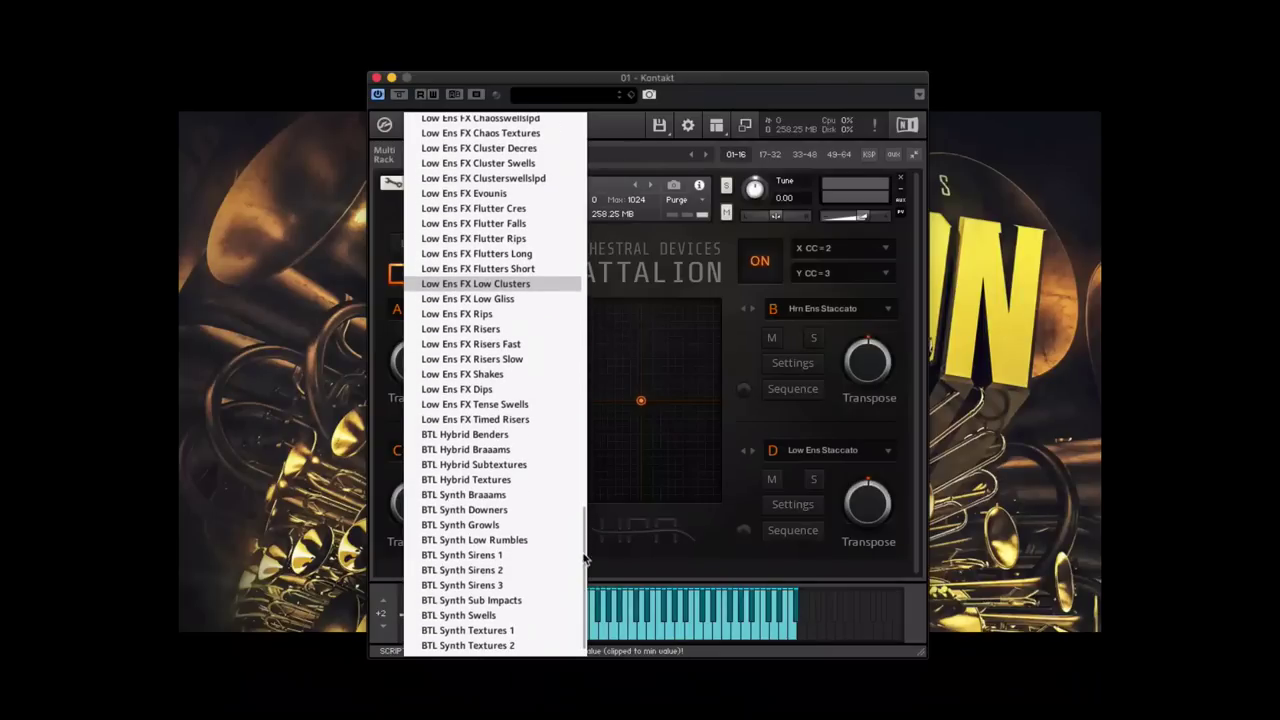
click(468, 541)
click(513, 341)
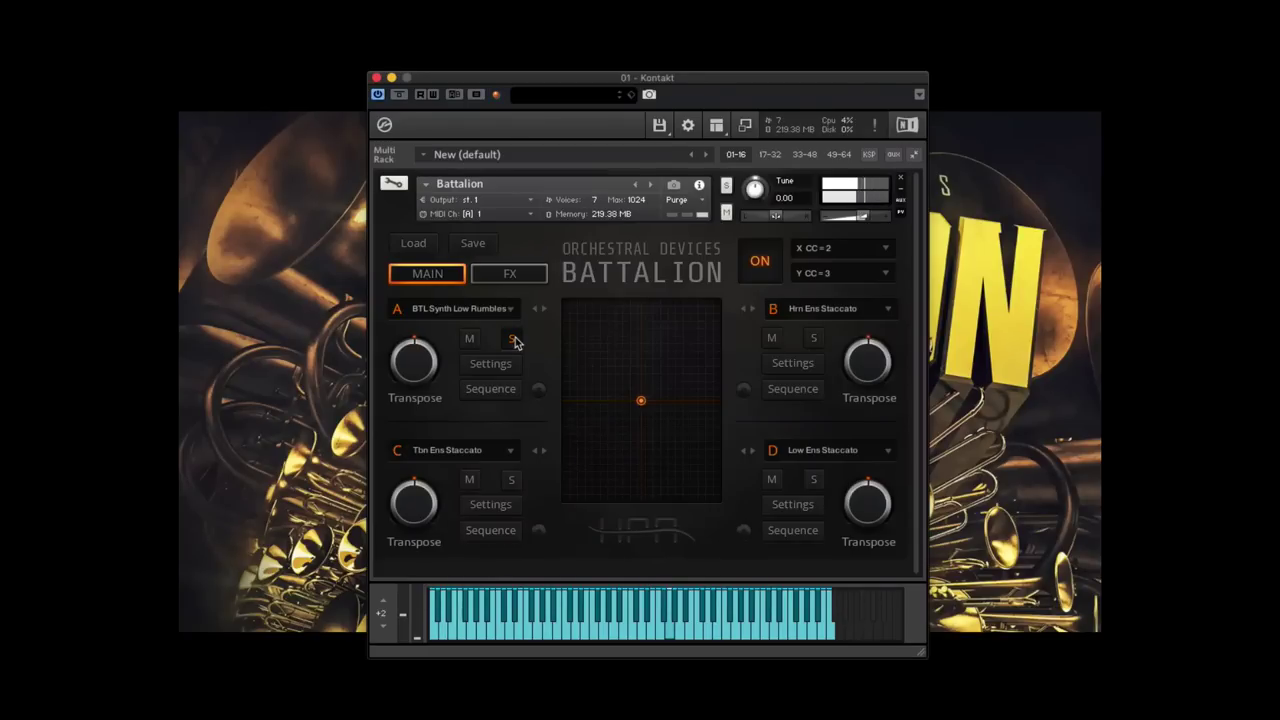
Audition slot A solo through Synth Growls and Downers to Braaams, unsolo, and show its sequence
click(513, 340)
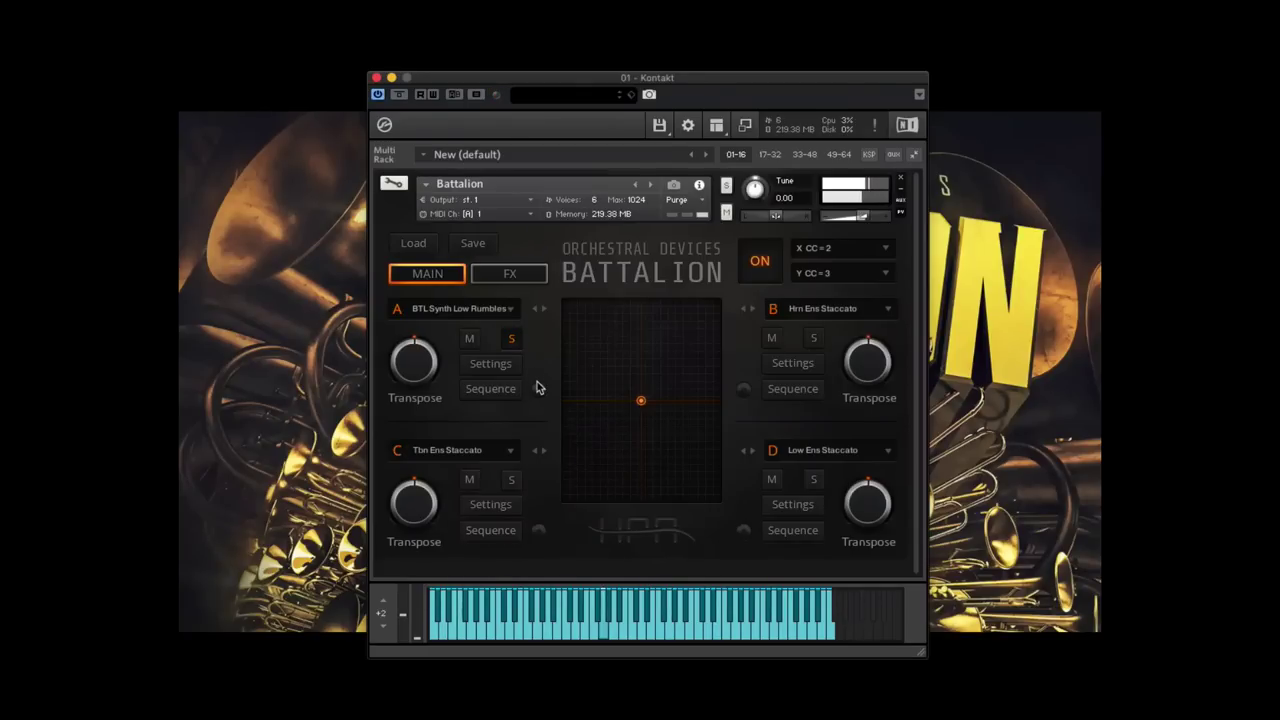
click(536, 311)
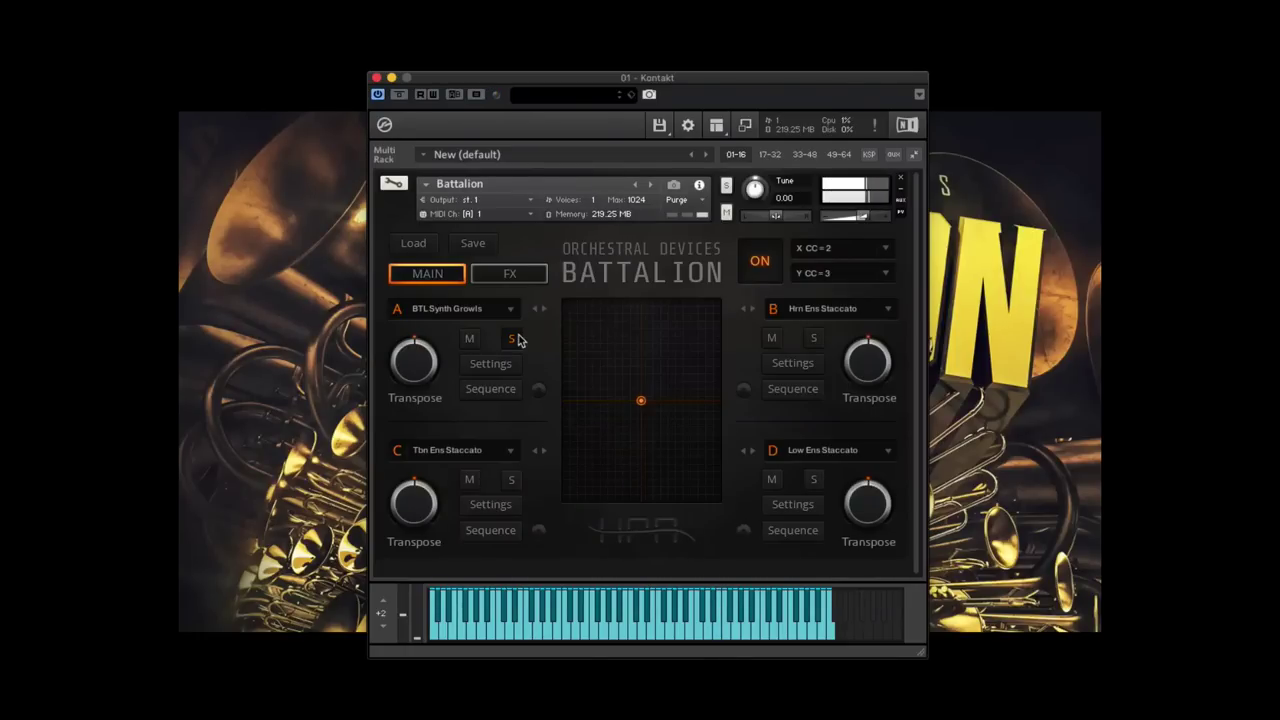
click(536, 310)
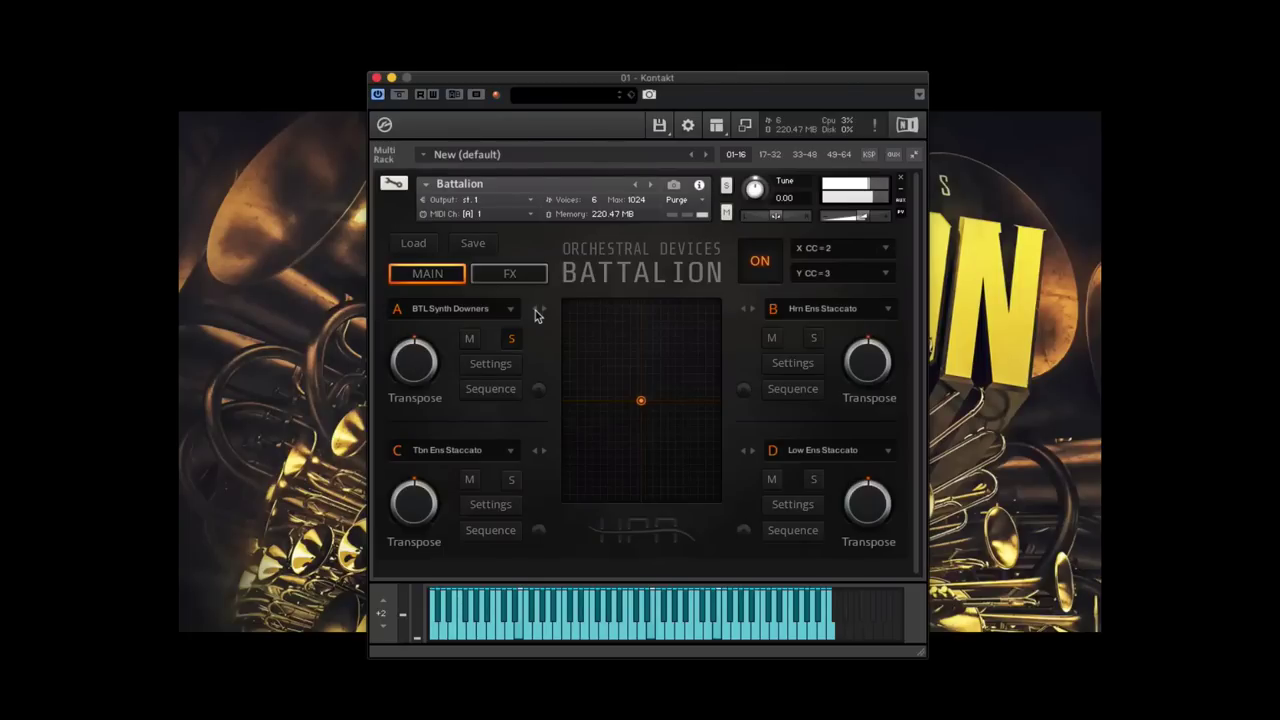
click(535, 310)
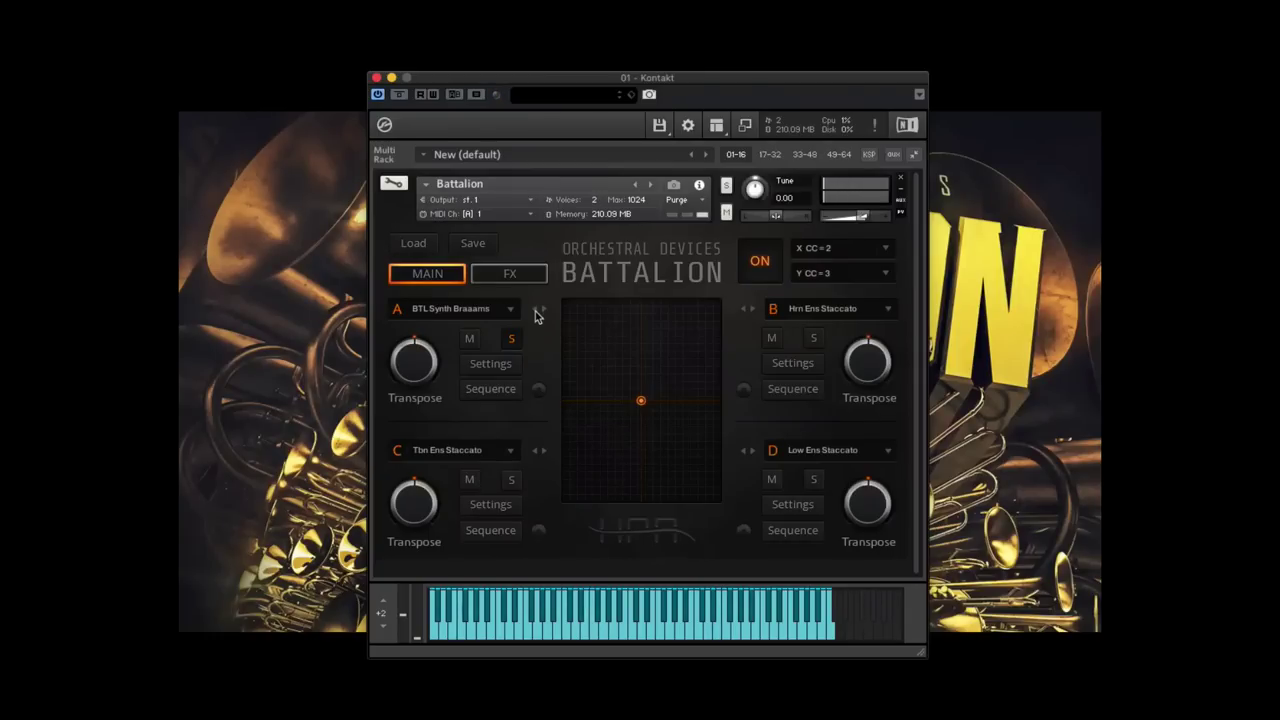
click(511, 341)
click(508, 393)
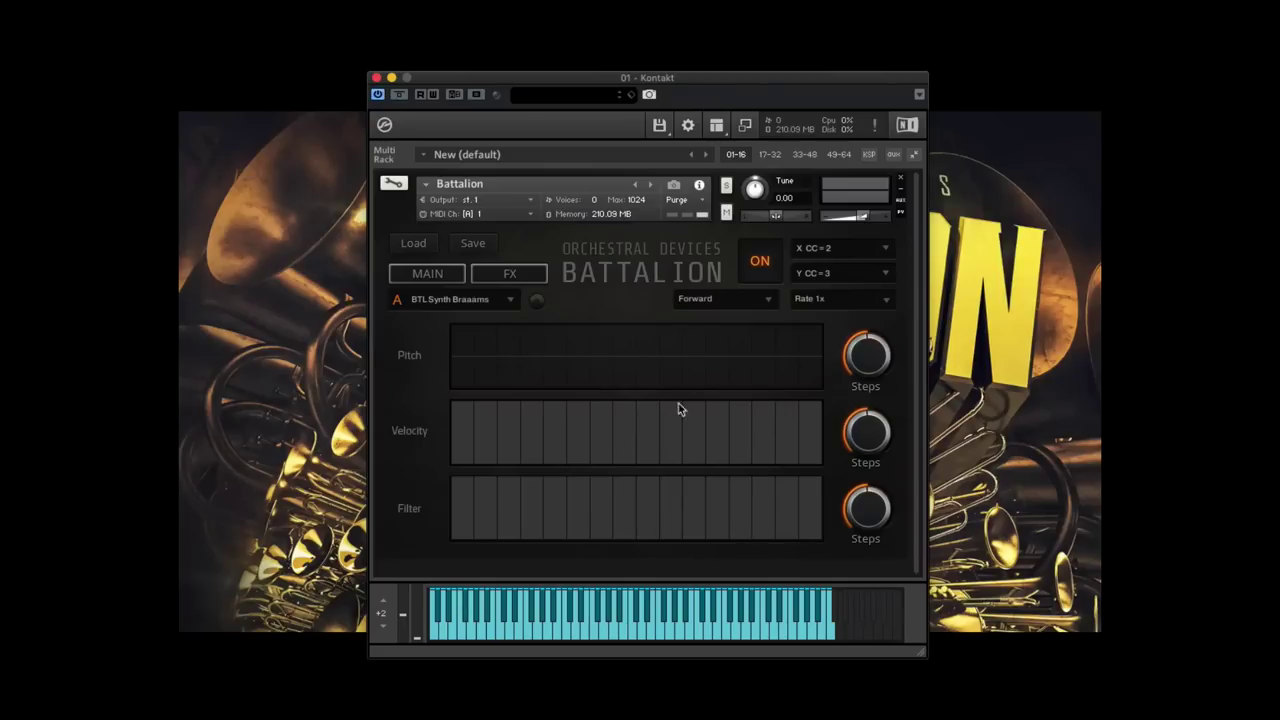
Leave the sequencer for Battalion's MAIN page
click(436, 281)
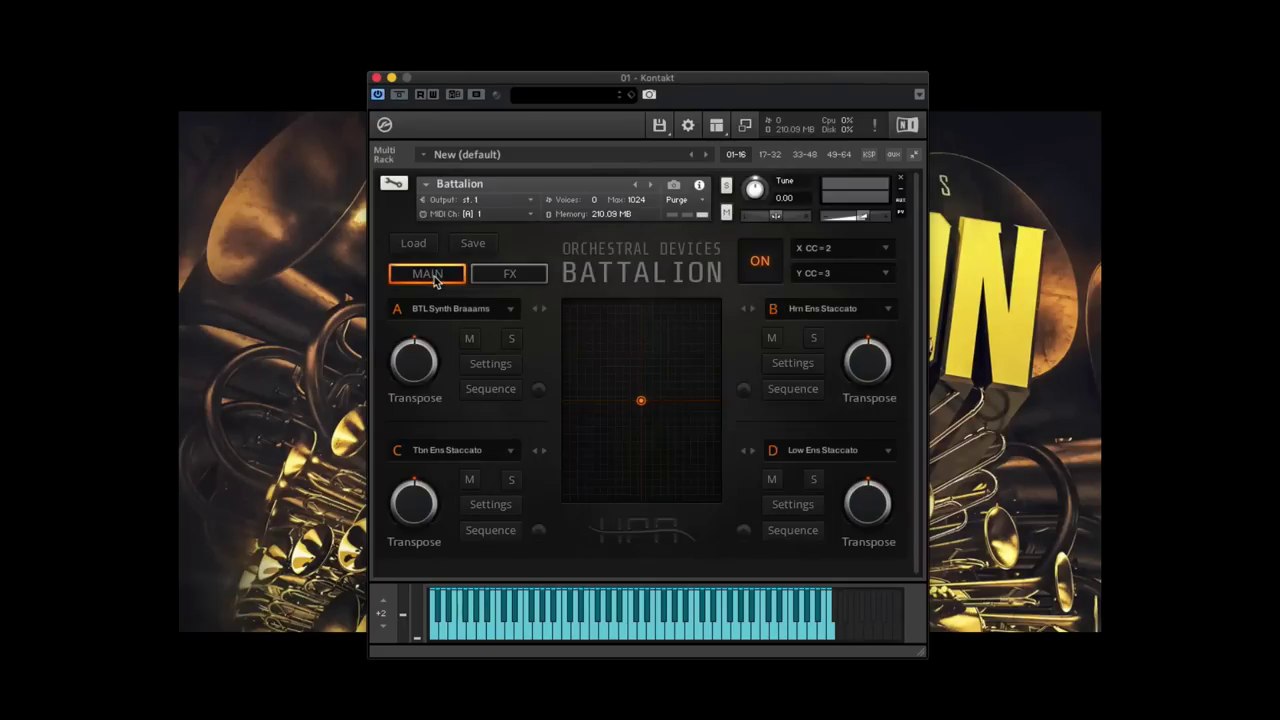
Load Lacrimosa.nka from 05. Sequences and display slot A's trumpet step pattern
click(418, 245)
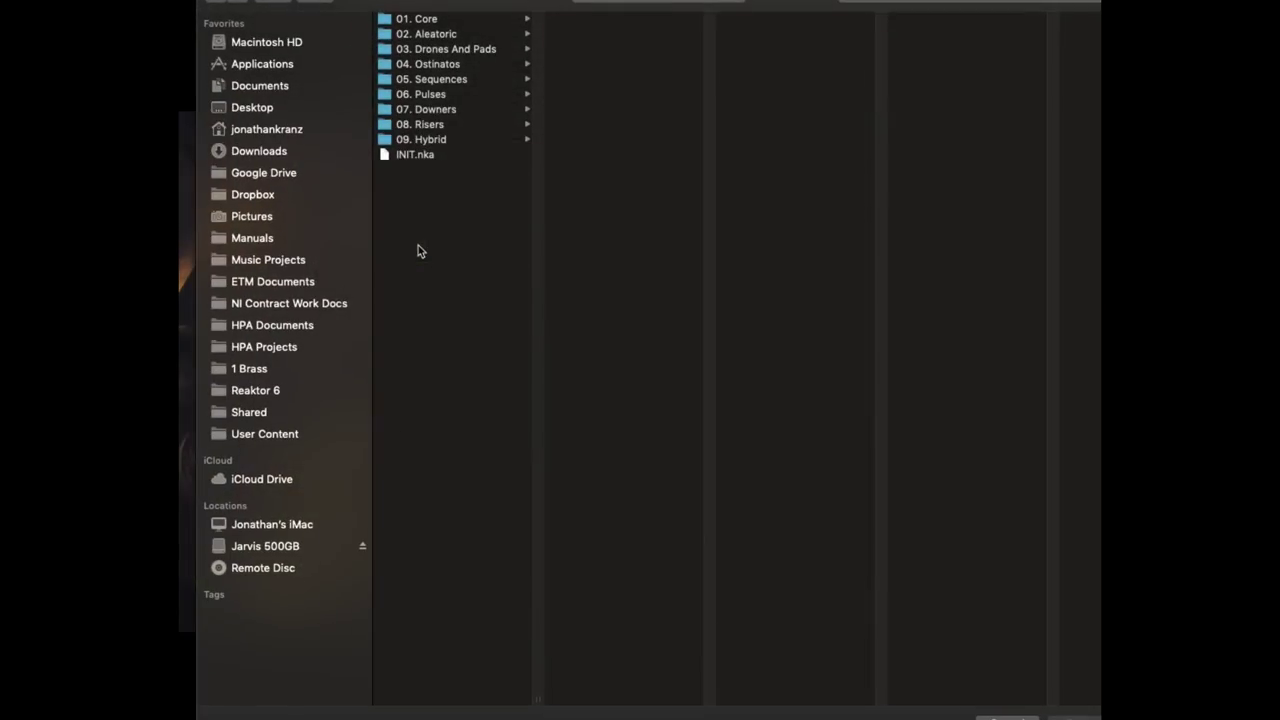
click(474, 82)
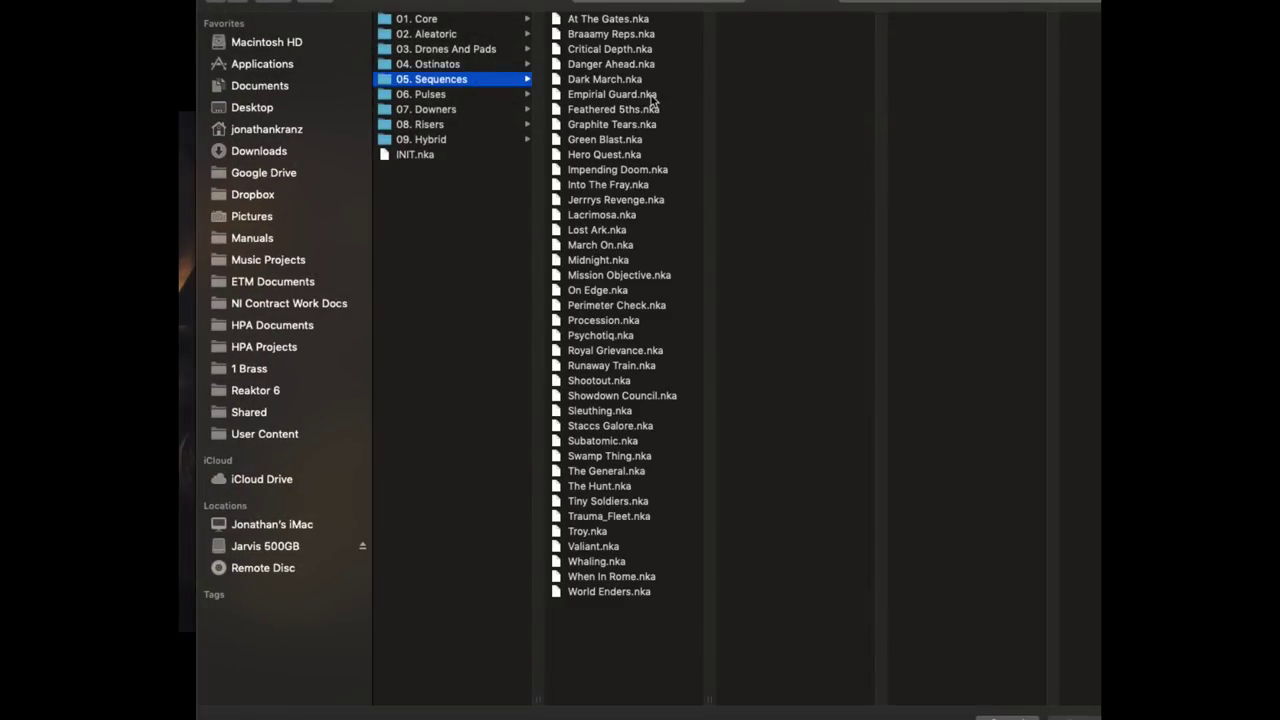
double_click(607, 218)
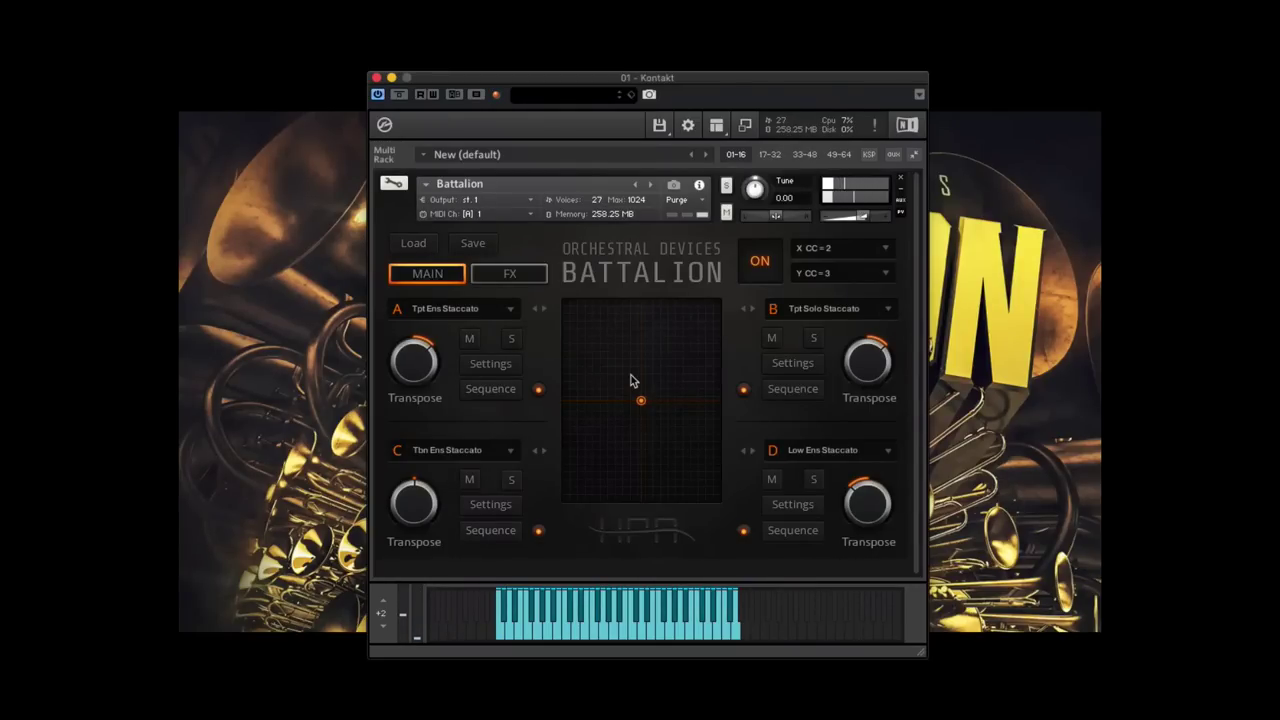
click(512, 389)
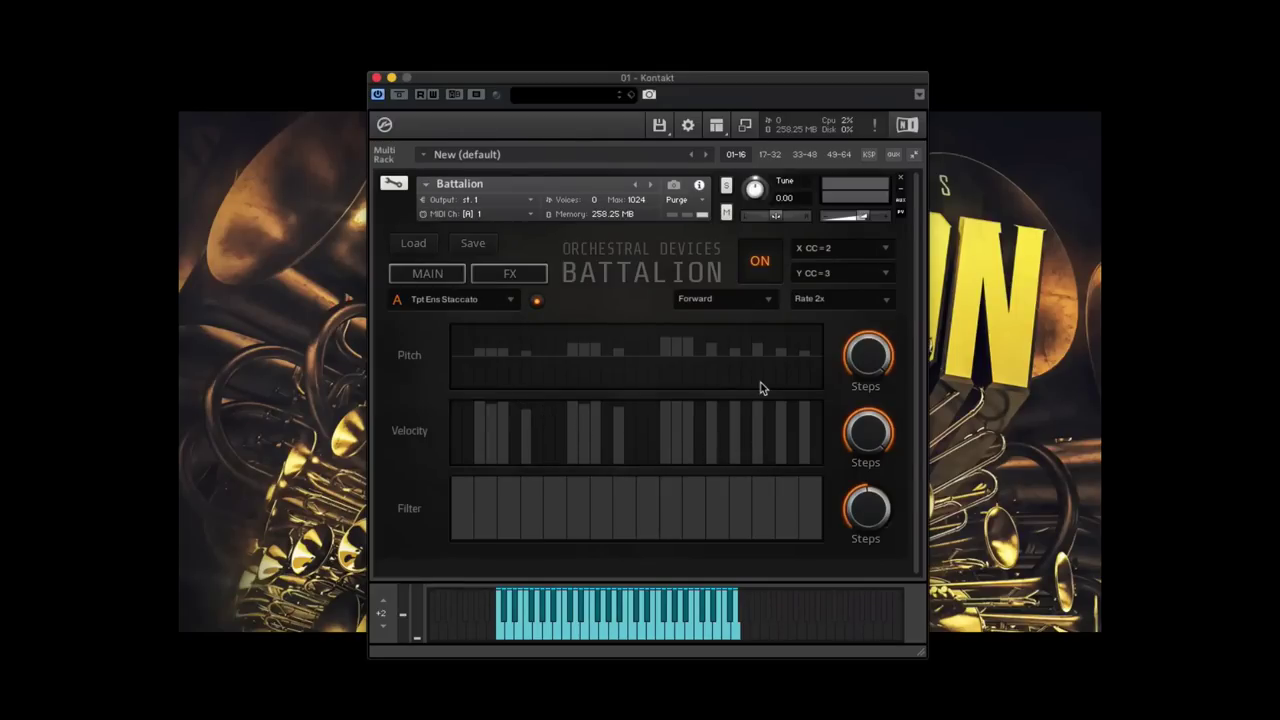
Inspect slot C's and slot A's step sequences, then return to MAIN and drag the XY point
click(449, 279)
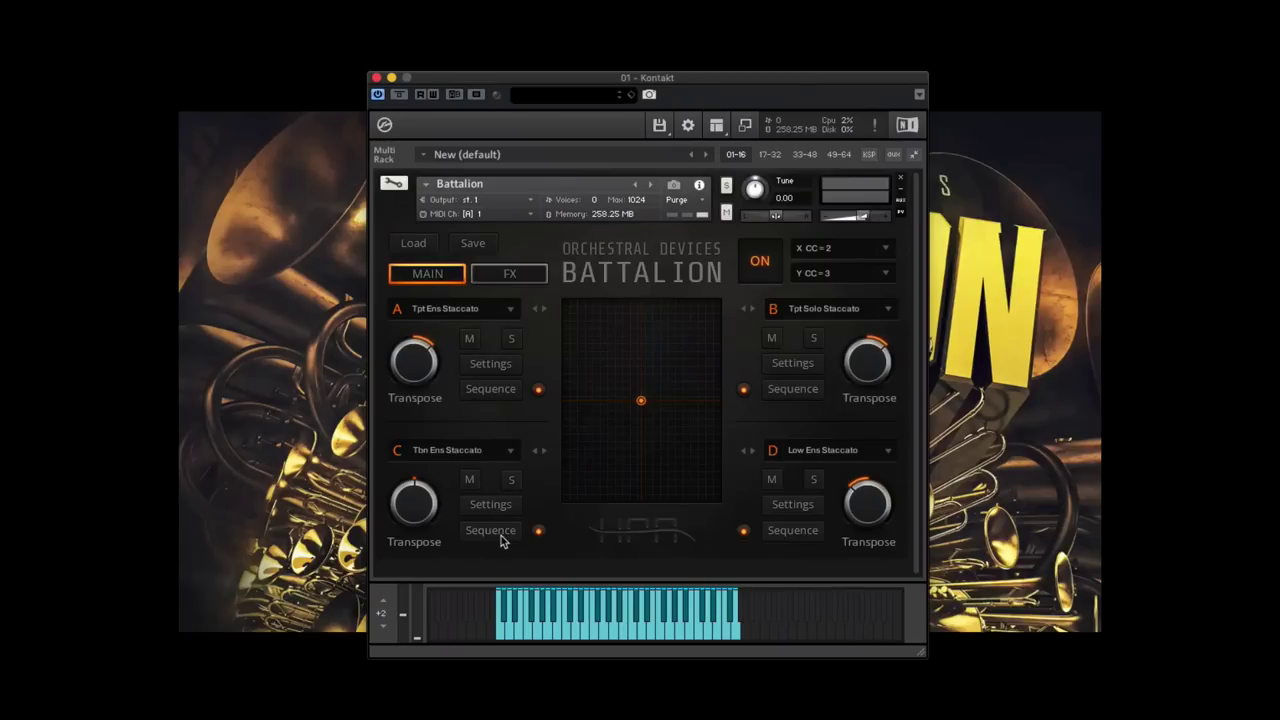
click(501, 536)
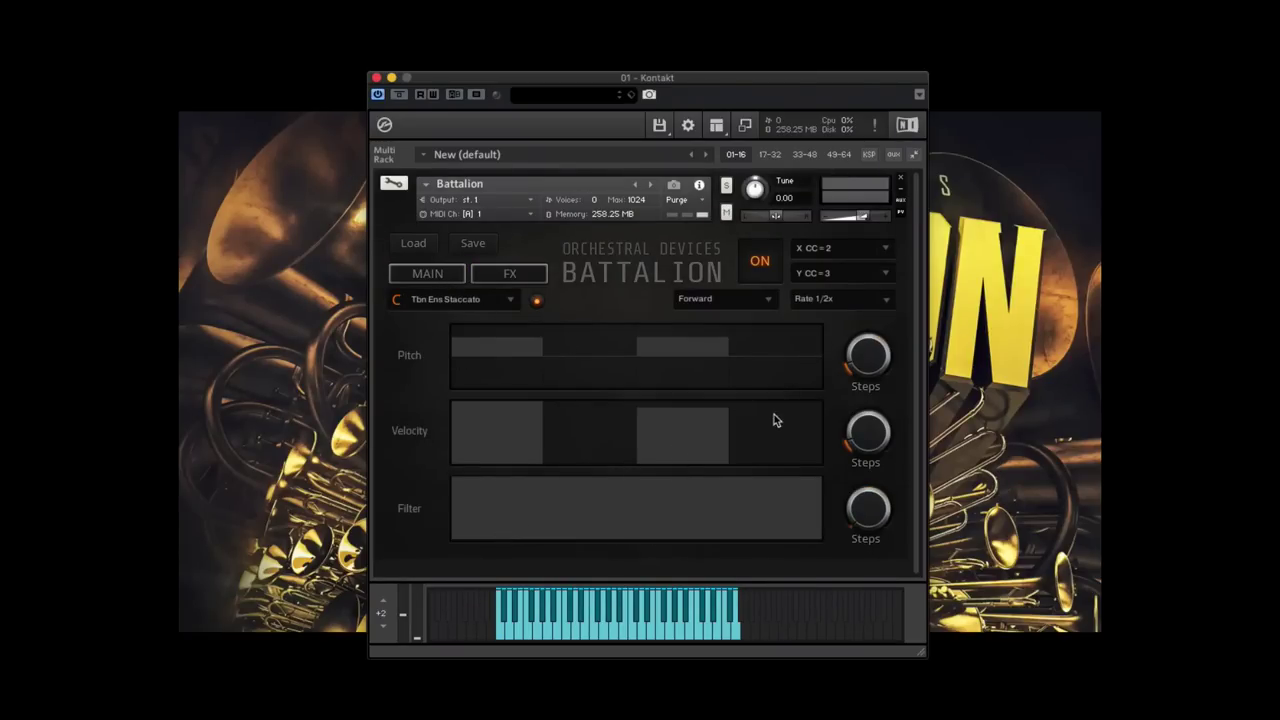
click(453, 278)
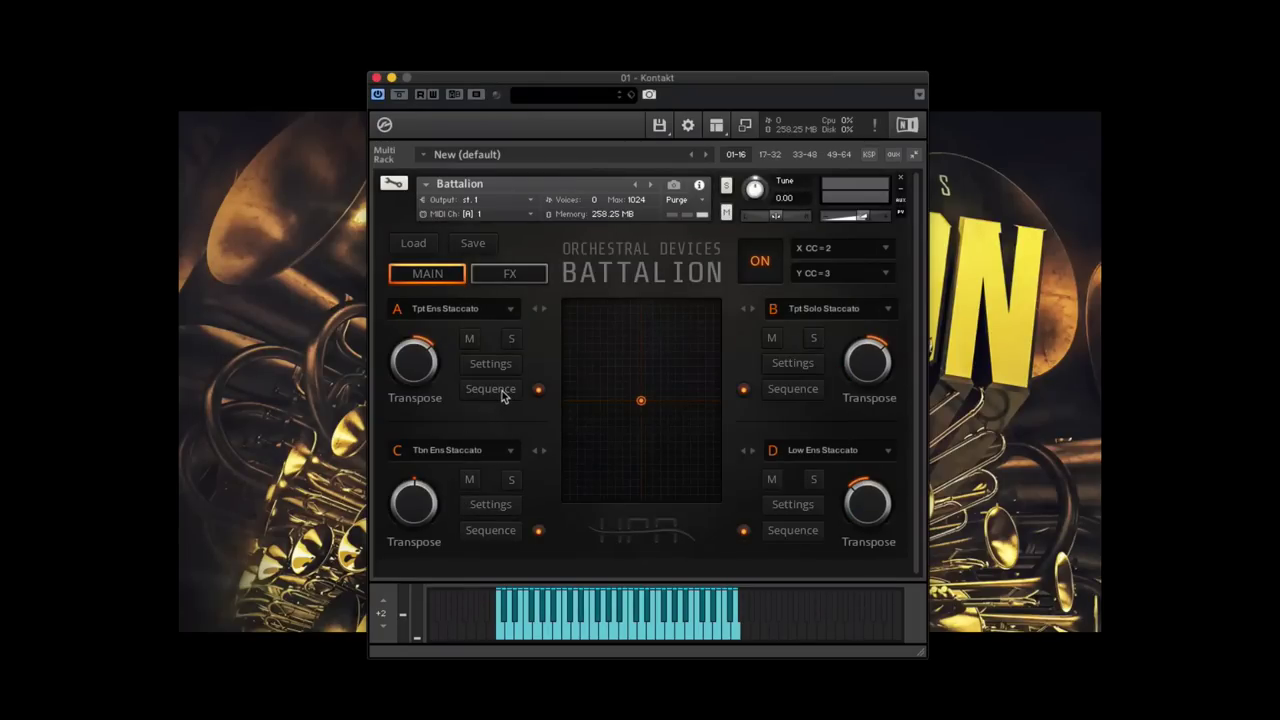
click(490, 389)
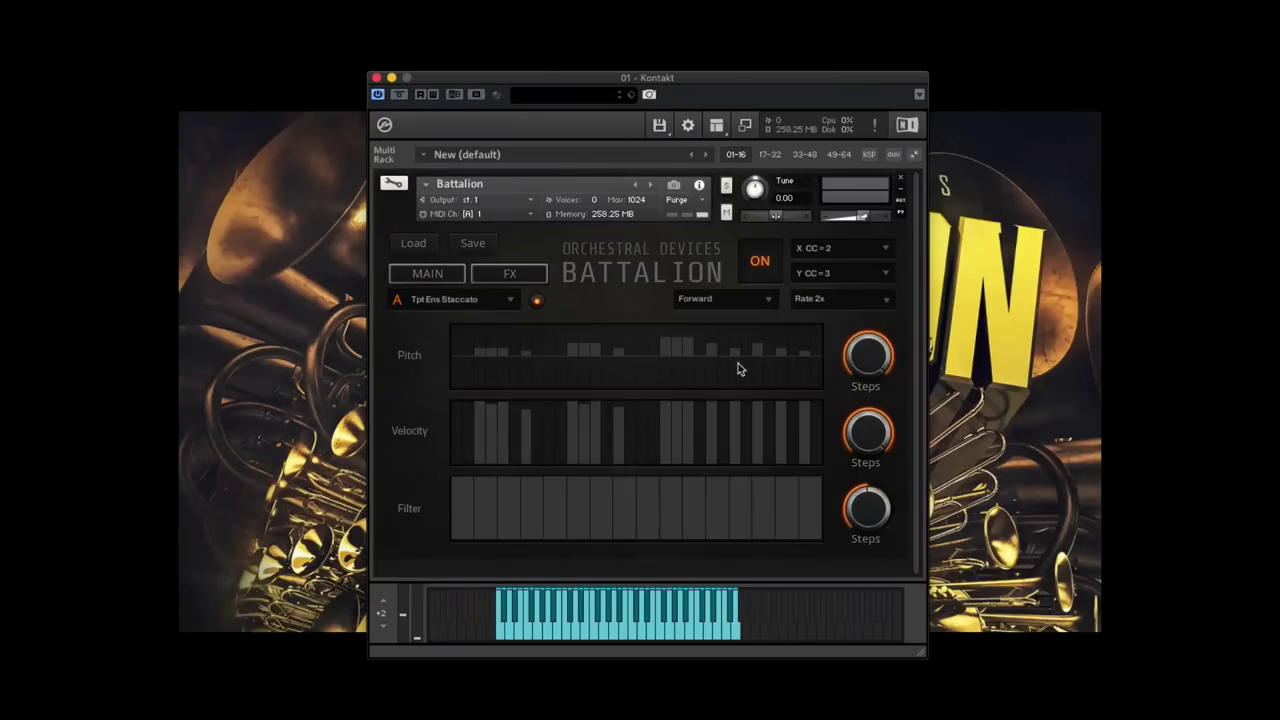
click(439, 275)
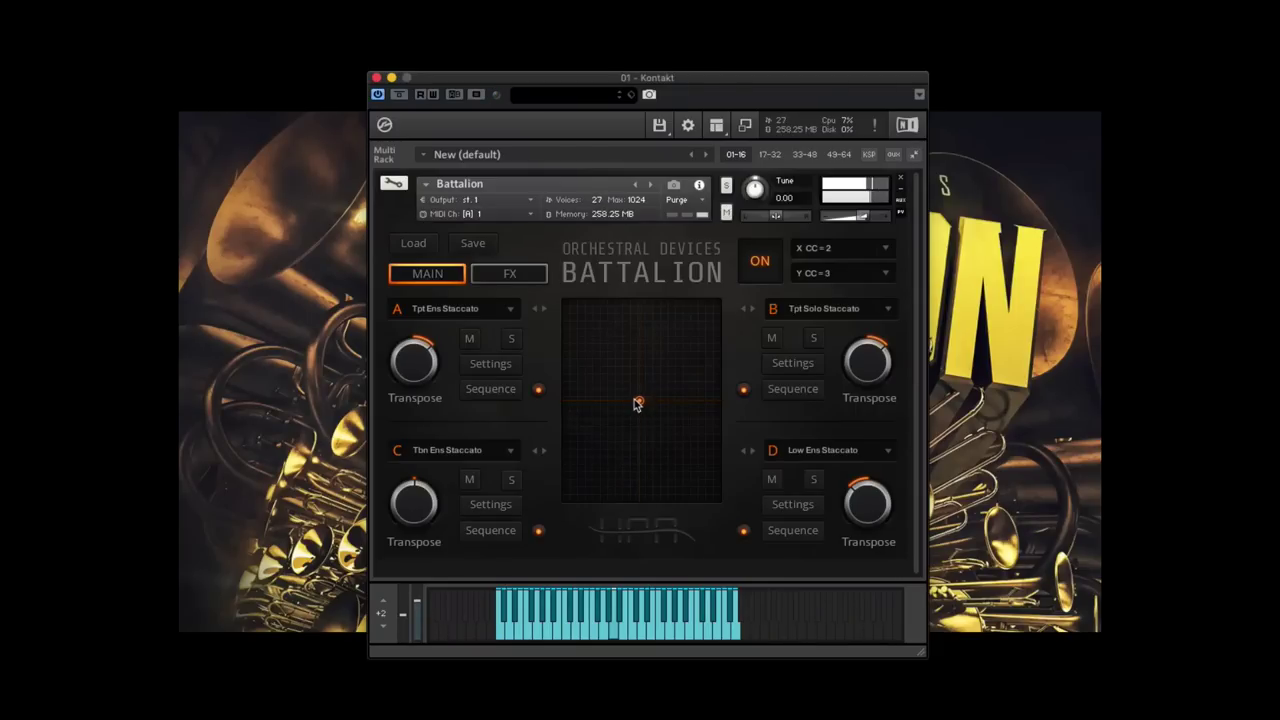
drag(635, 400, 663, 429)
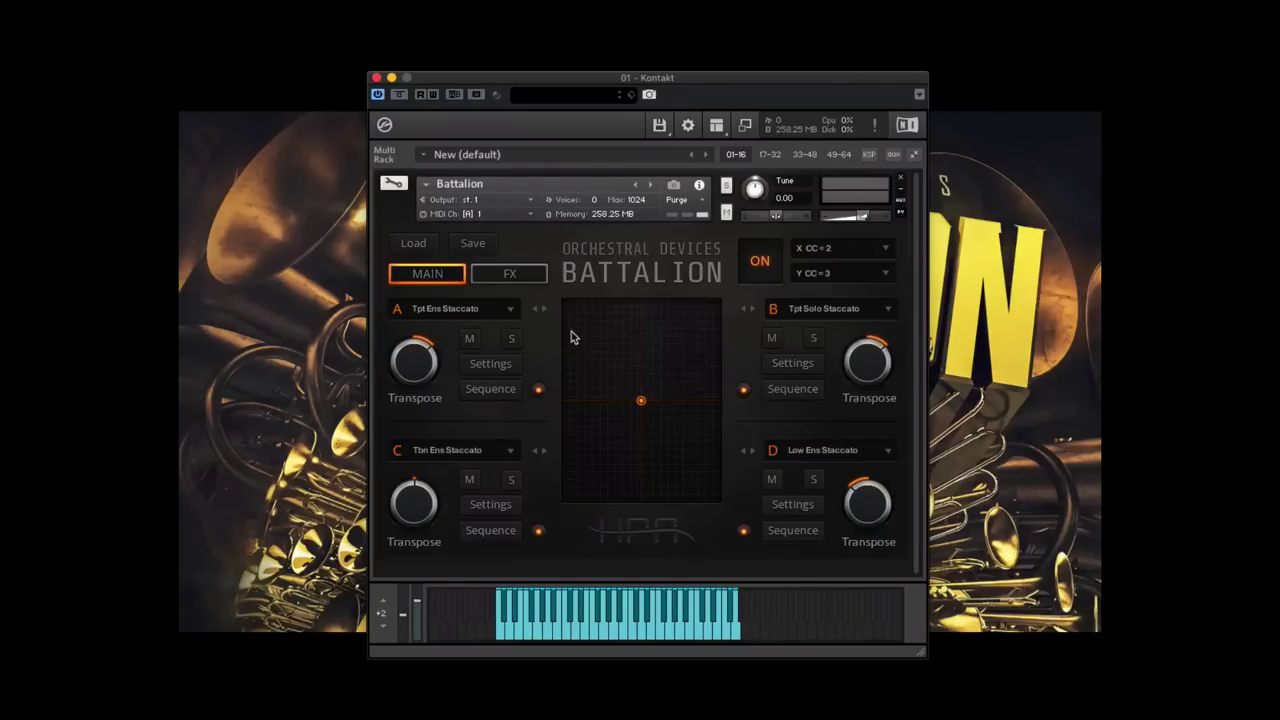
Display slot A's Tpt Ens Staccato step sequence with its Pitch, Velocity and Filter rows
click(492, 390)
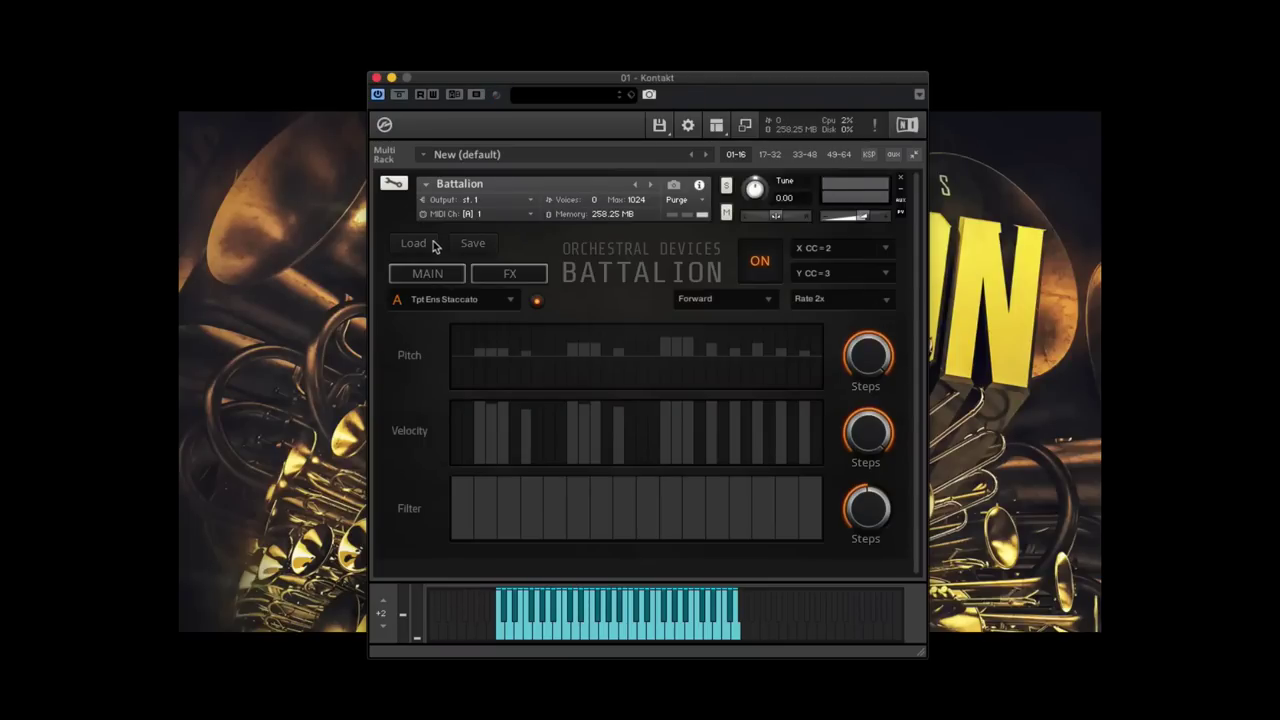
Return to the main page and show slot A's Tpt Ens Staccato step sequence
click(443, 278)
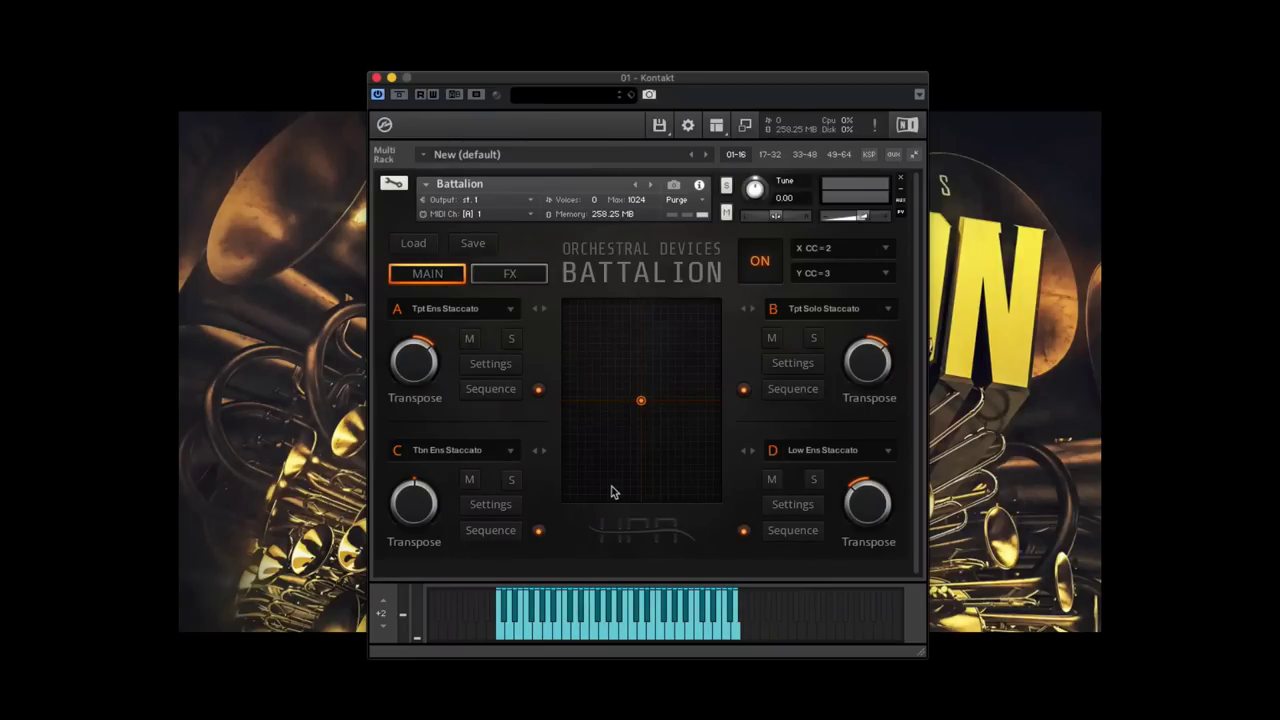
click(502, 389)
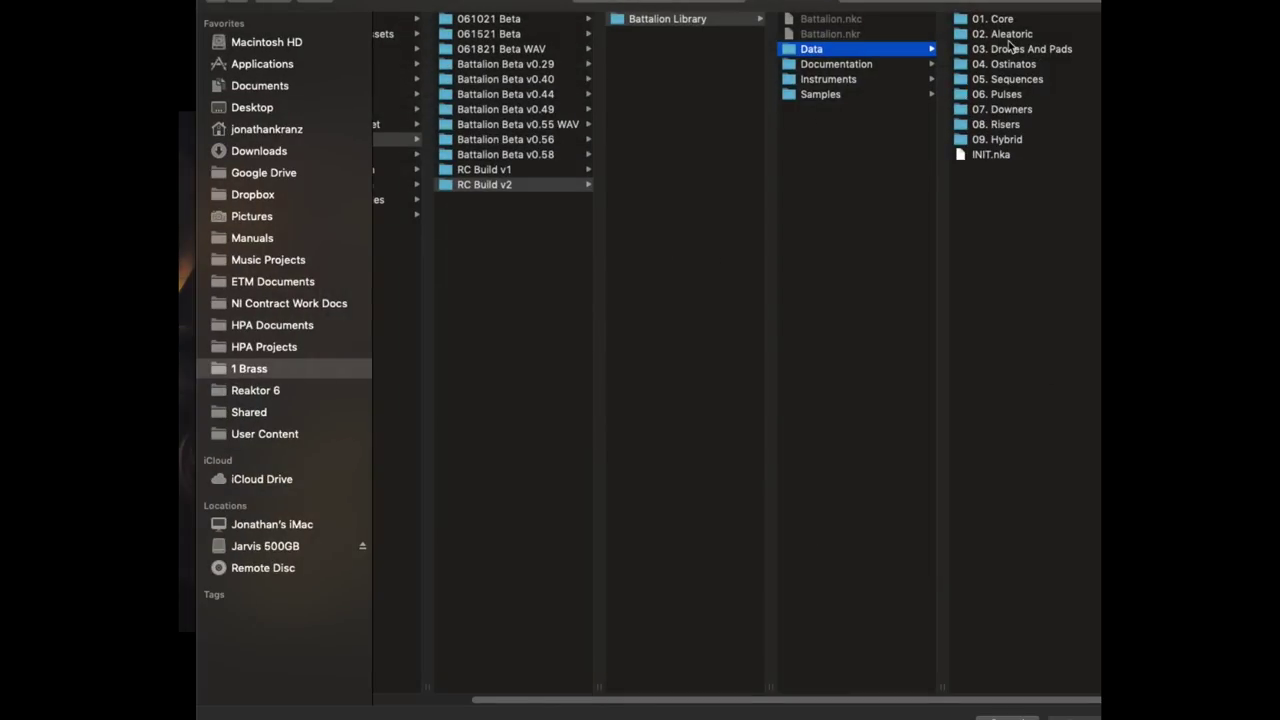
Load Random Stab Chaos from 02. Aleatoric > Ensemble and view slot C's Cluster Stabs sequence
click(1012, 35)
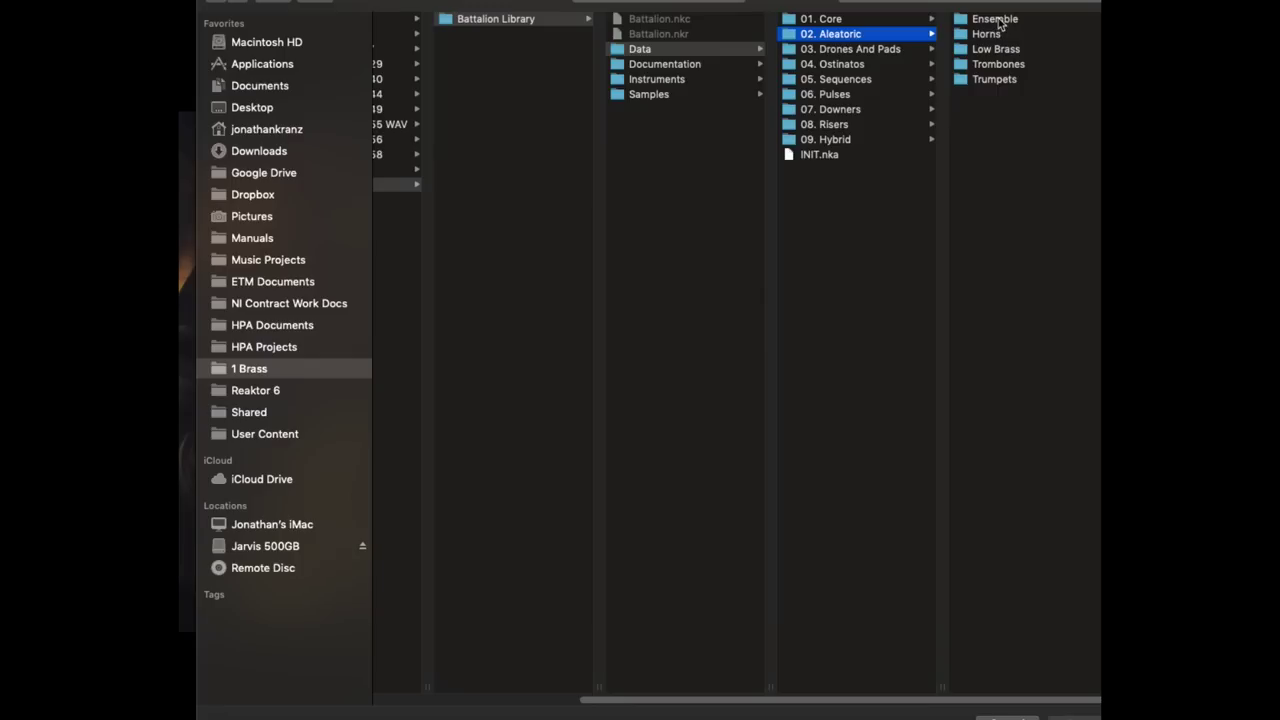
click(998, 20)
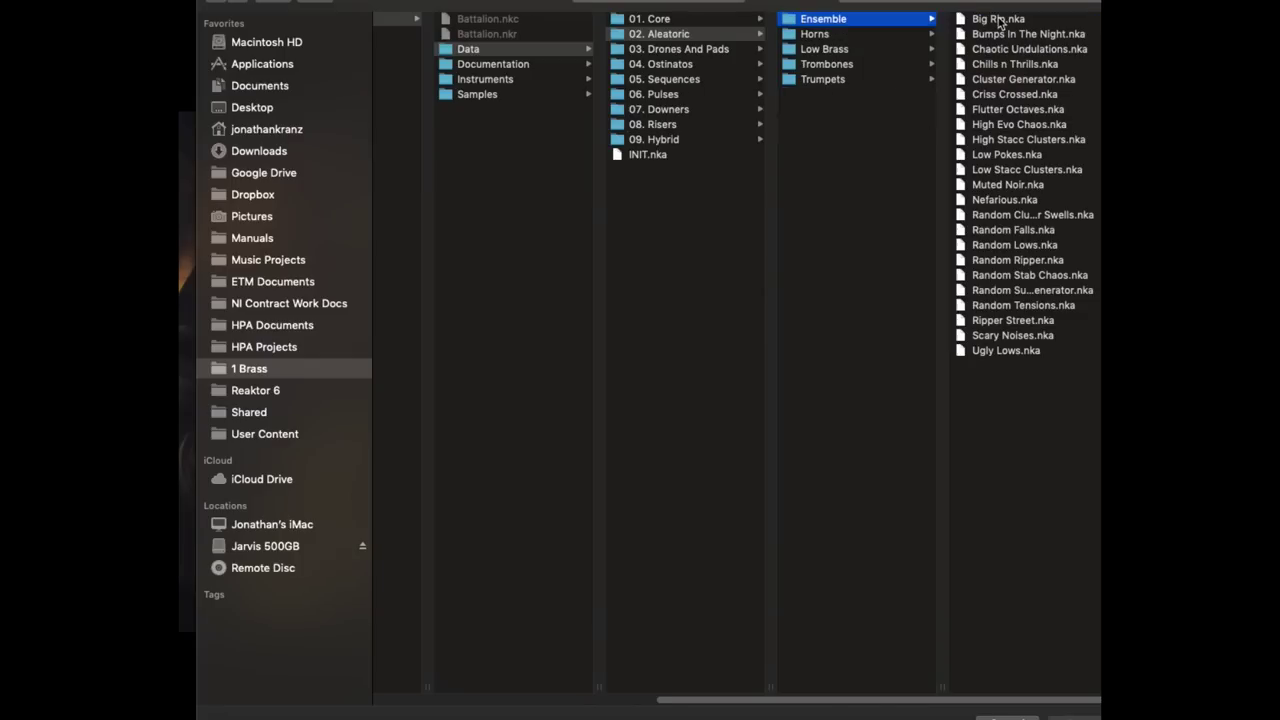
click(998, 275)
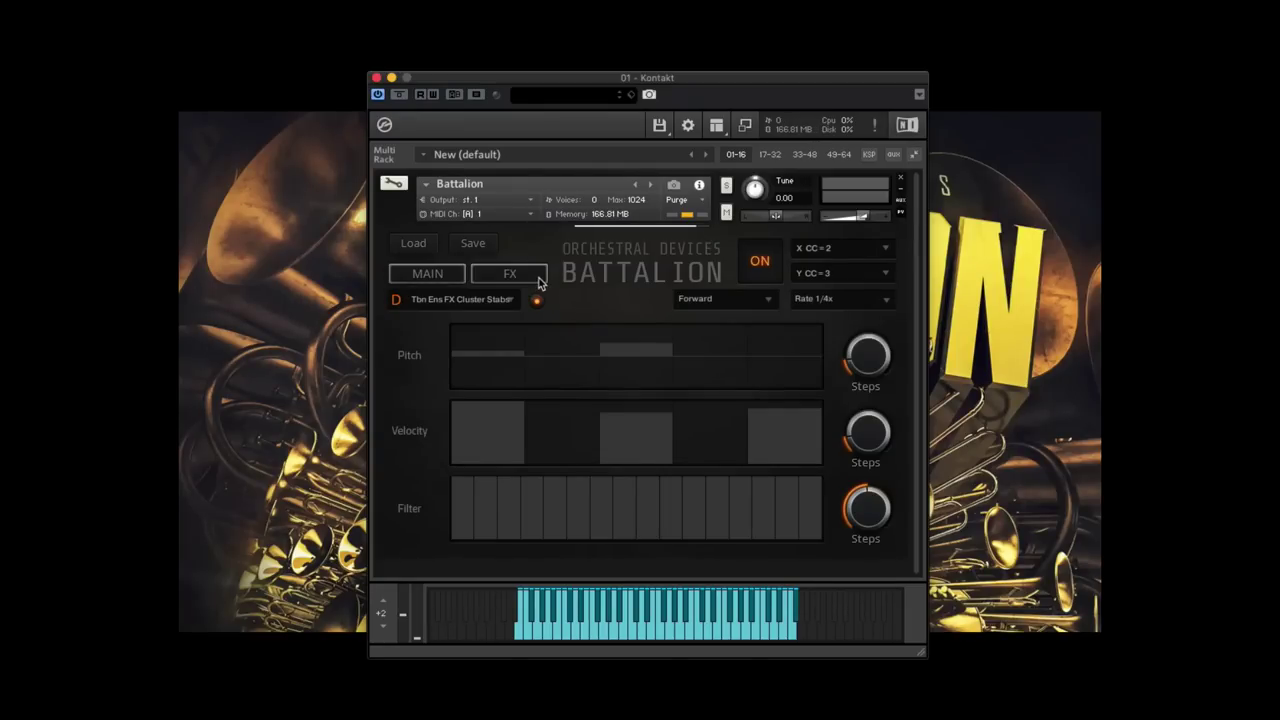
click(443, 276)
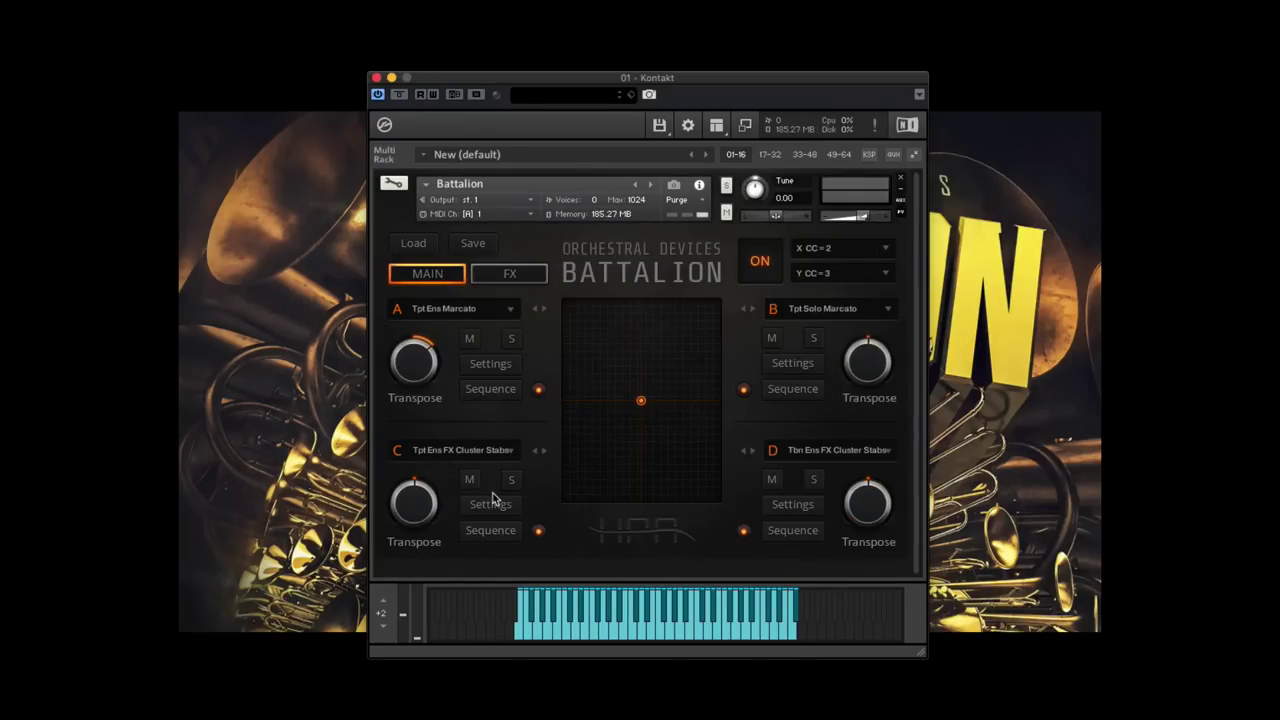
click(490, 531)
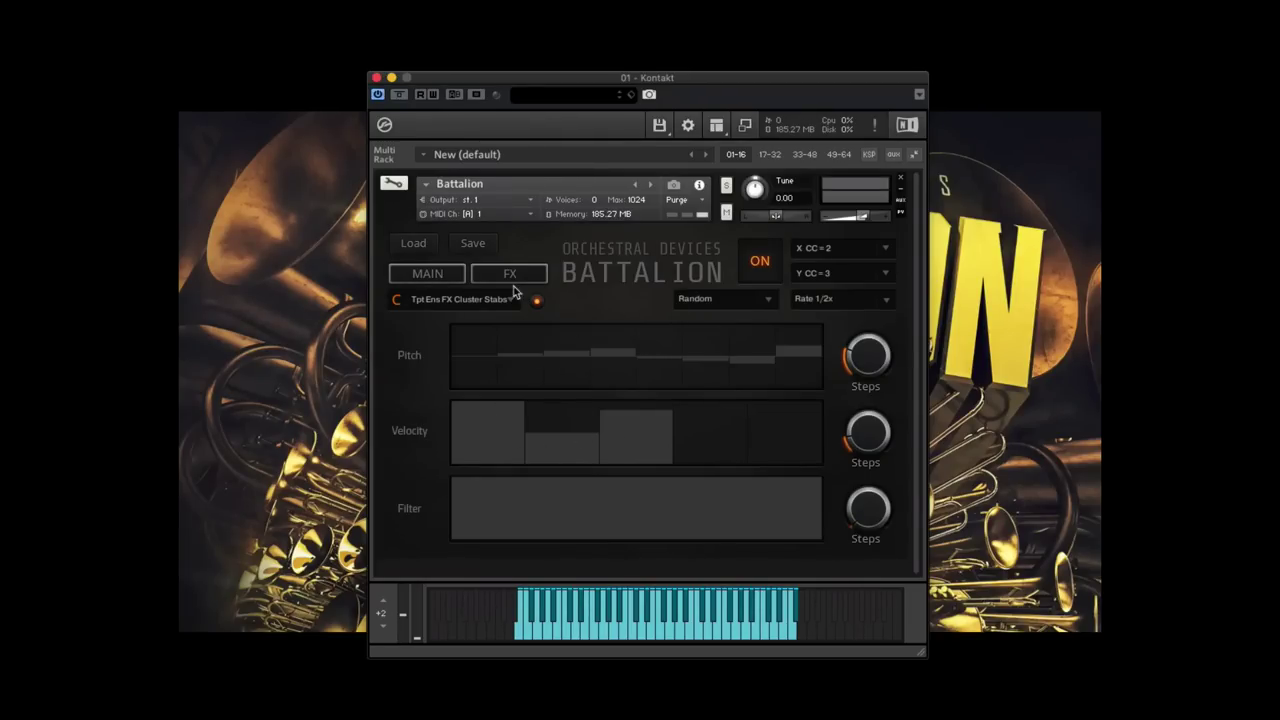
View slot A's Tpt Ens Marcato Random-order sequence, then return to the main page
click(449, 279)
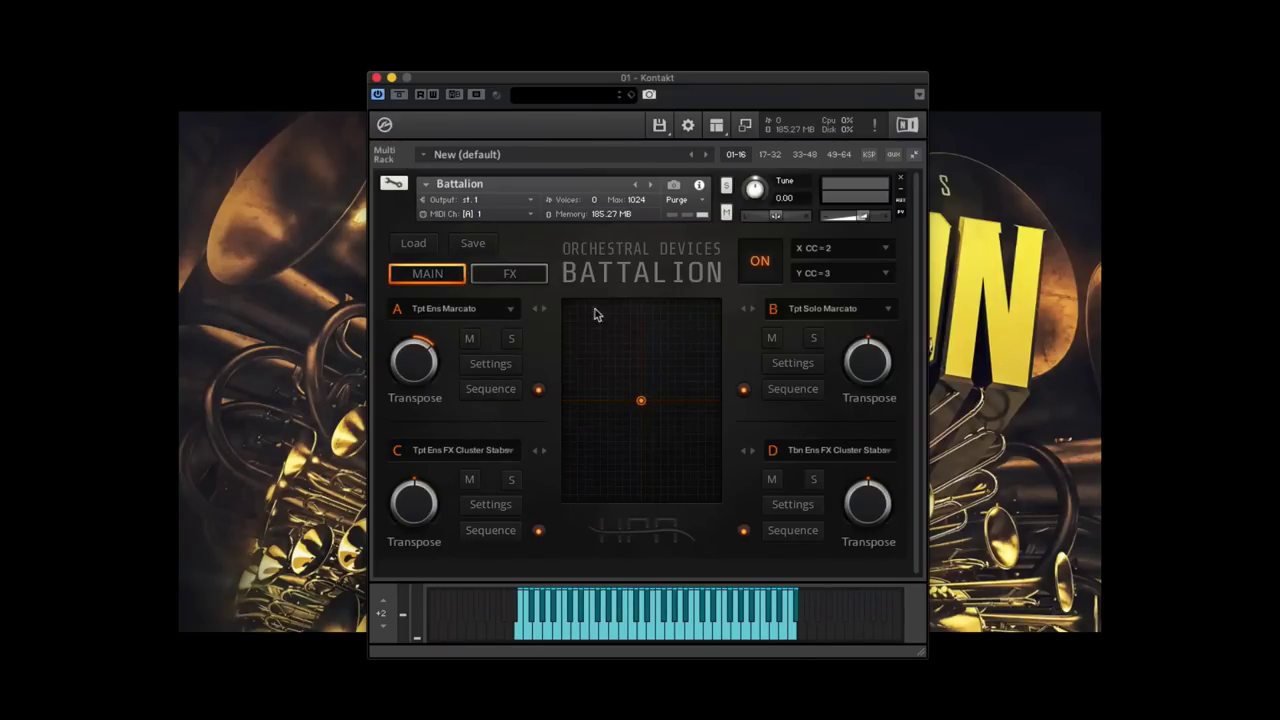
click(491, 389)
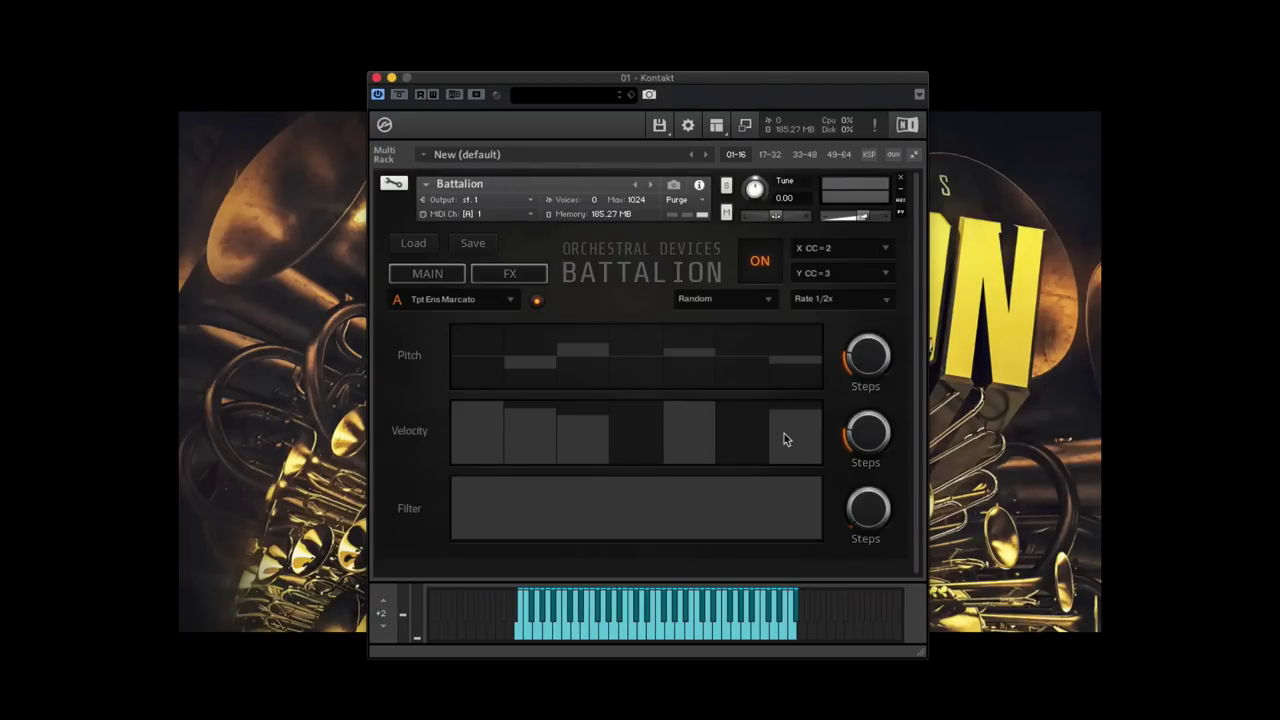
click(428, 274)
Load Random Falls from 02. Aleatoric > Ensemble, then browse that Ensemble folder again
click(421, 248)
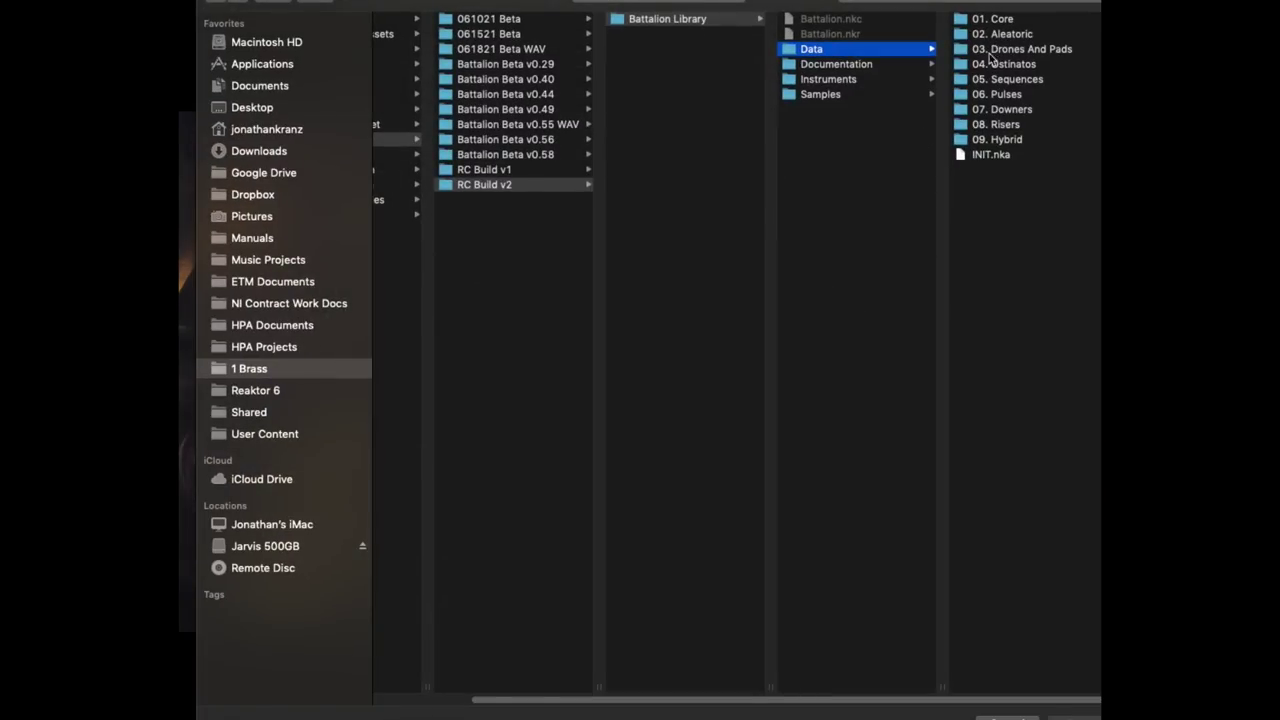
click(1002, 35)
click(1003, 20)
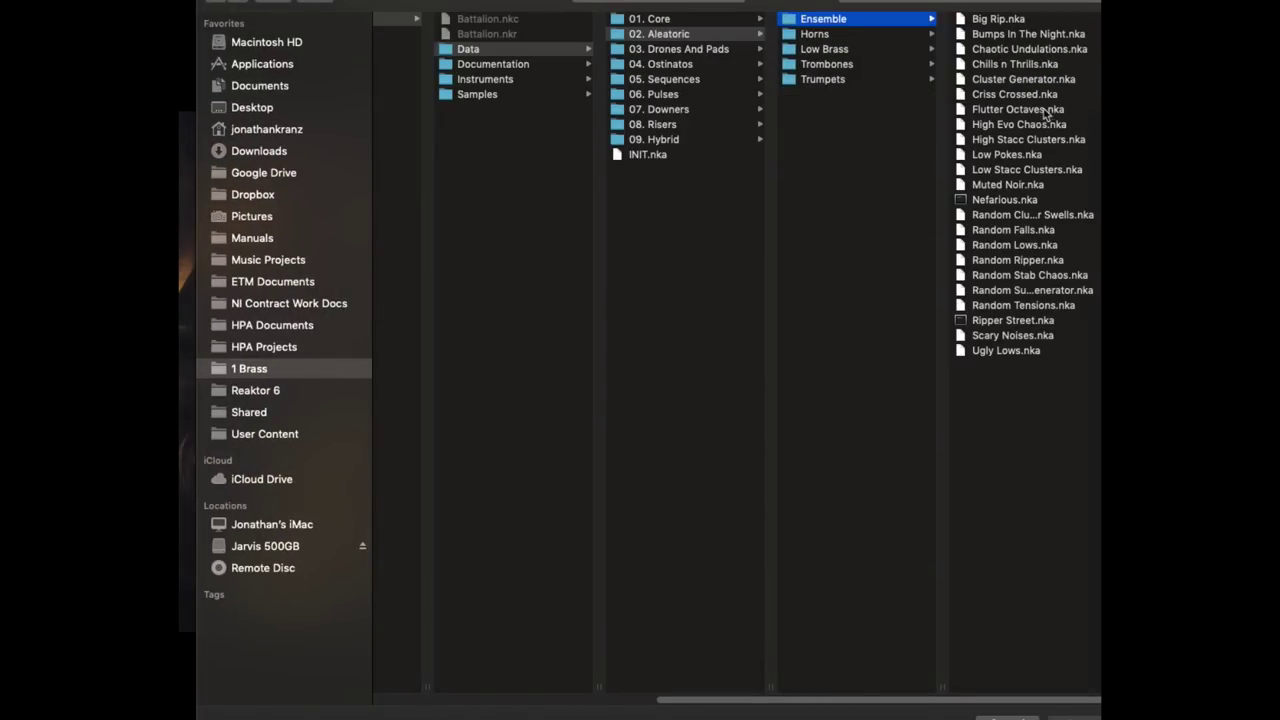
click(1014, 232)
key(Return)
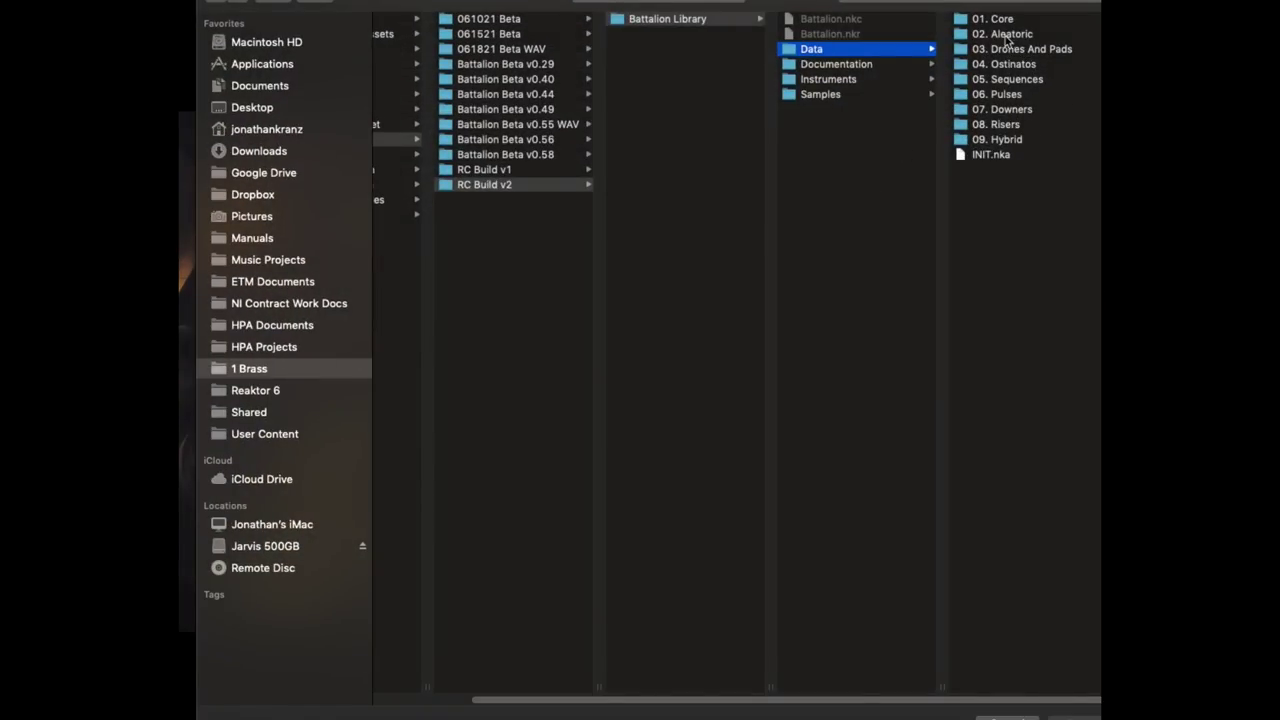
click(1006, 36)
click(1010, 19)
Load March On from 05. Sequences, then dismiss the reopened preset browser with Escape
click(1009, 81)
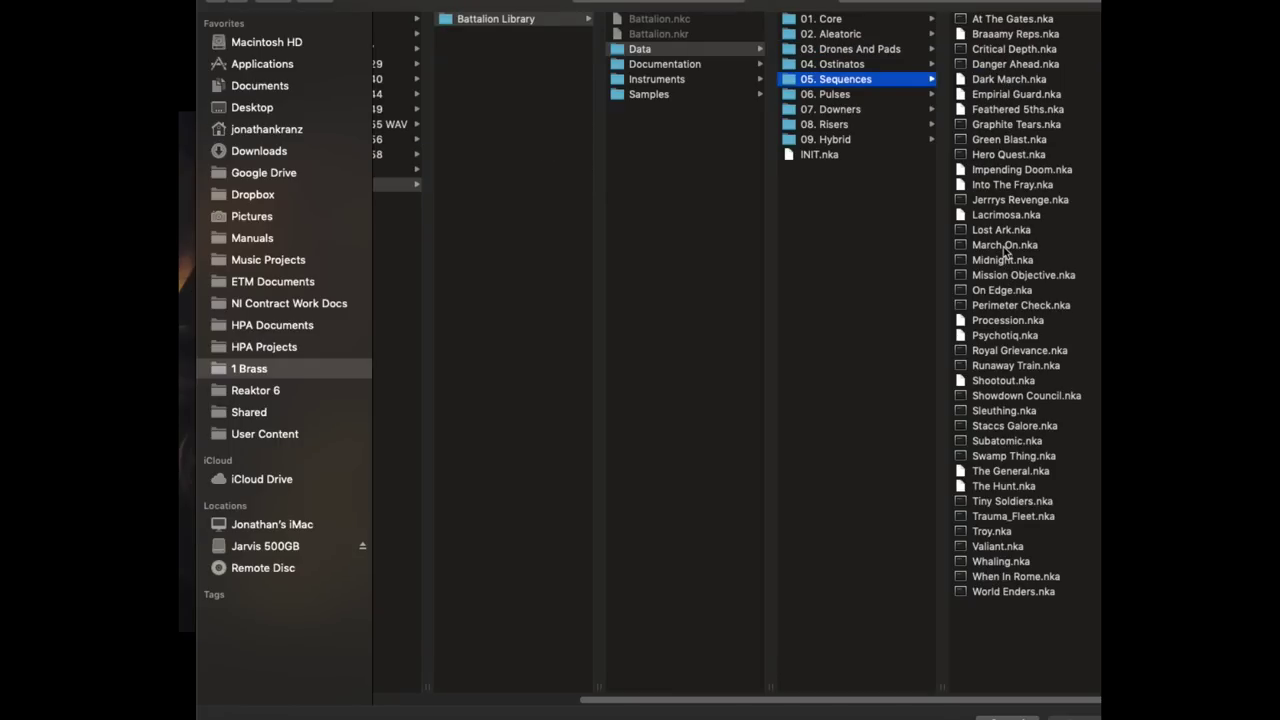
double_click(1005, 246)
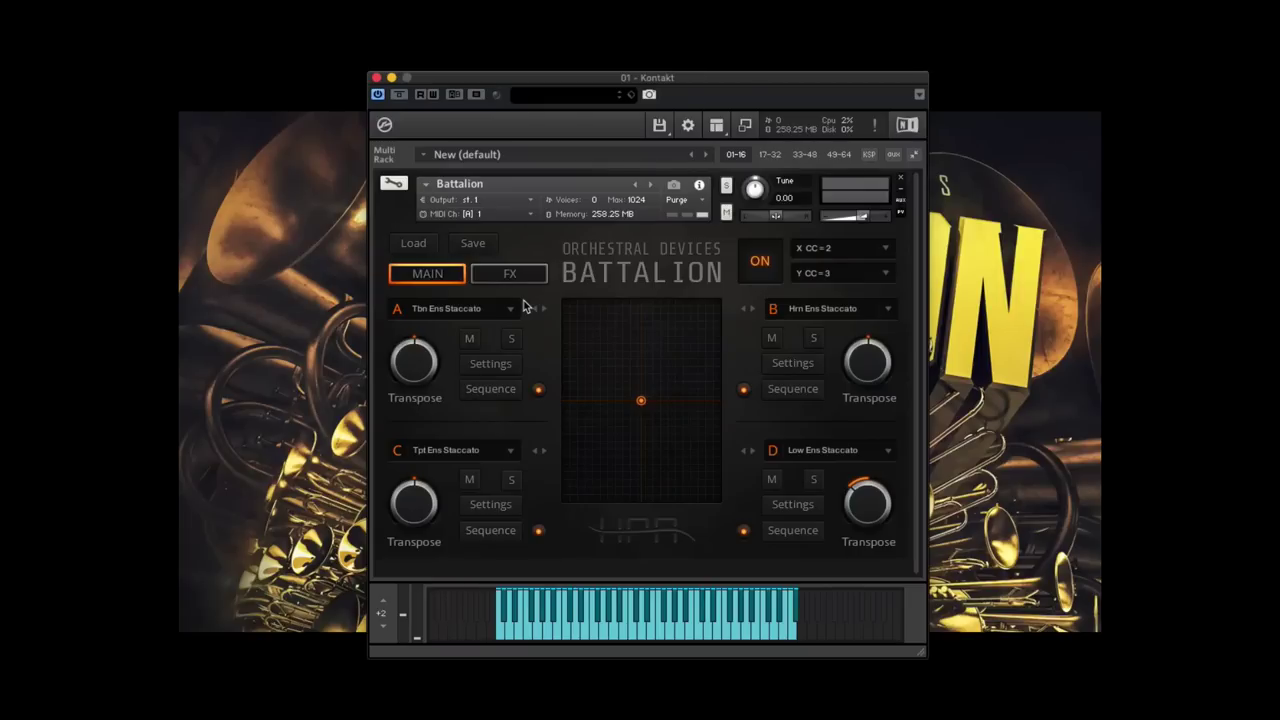
click(410, 245)
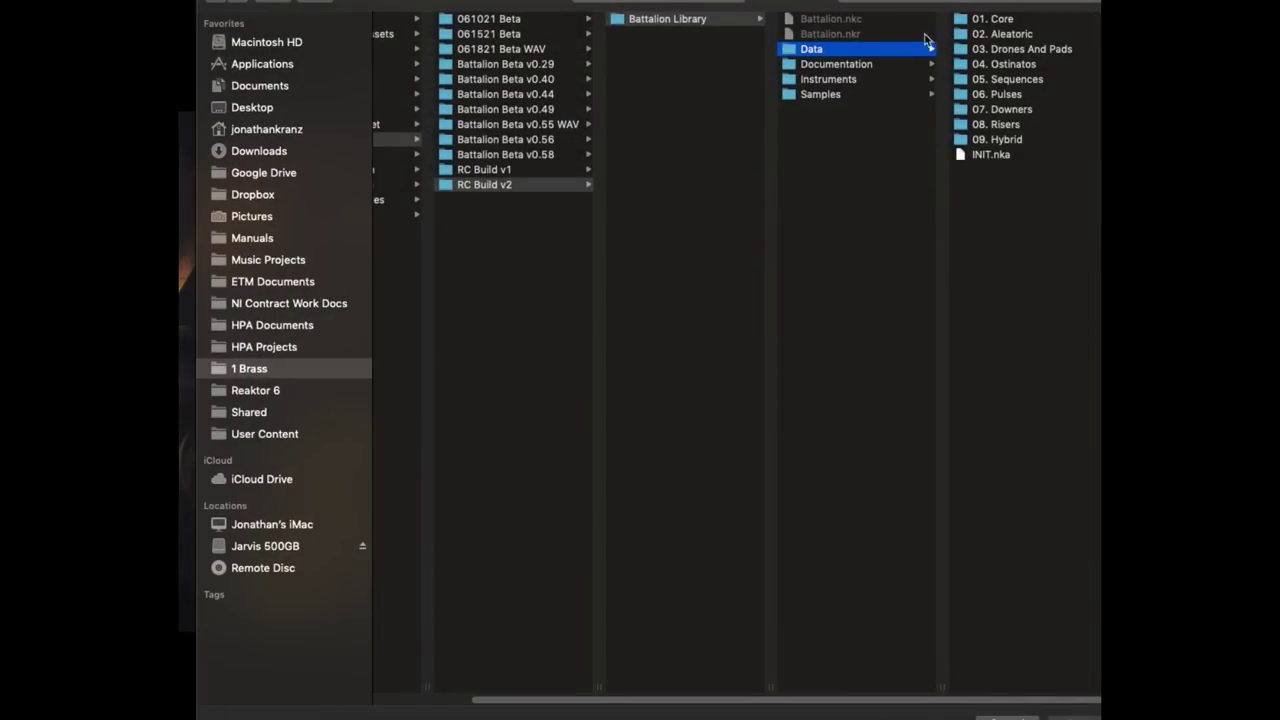
key(Escape)
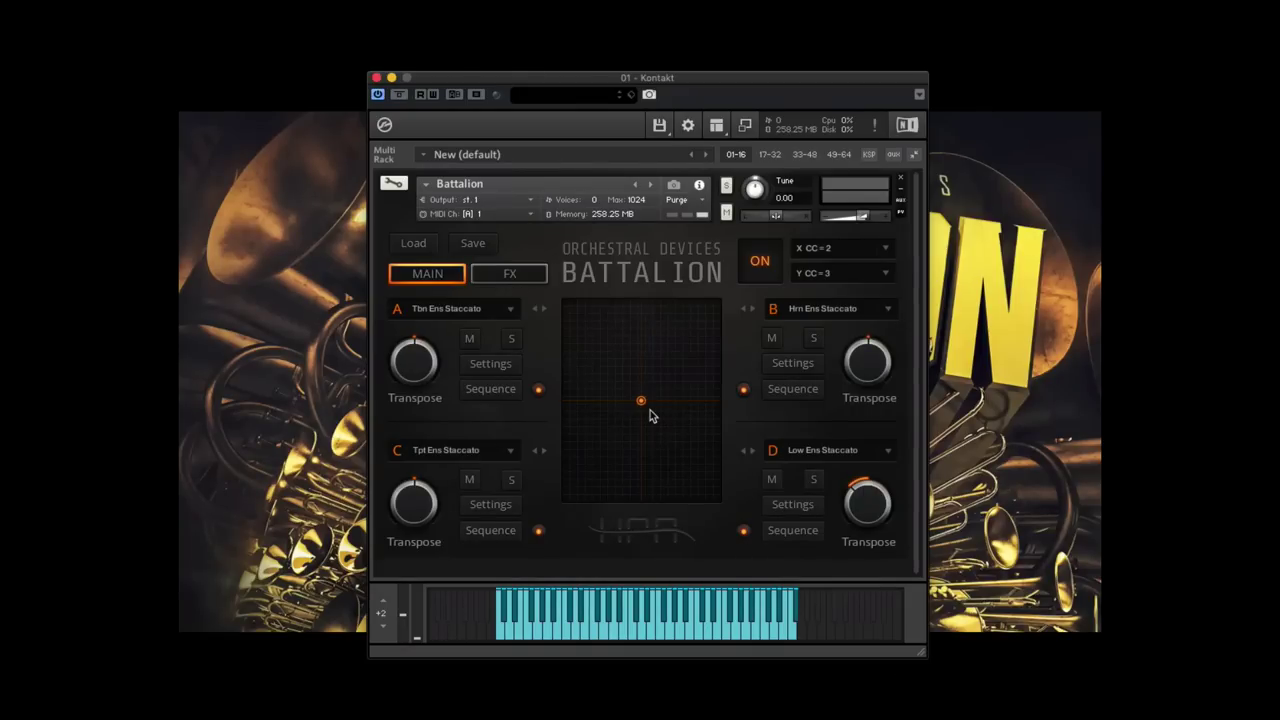
Inspect March On's slot A and slot B sequences, then switch to the FX page
click(483, 389)
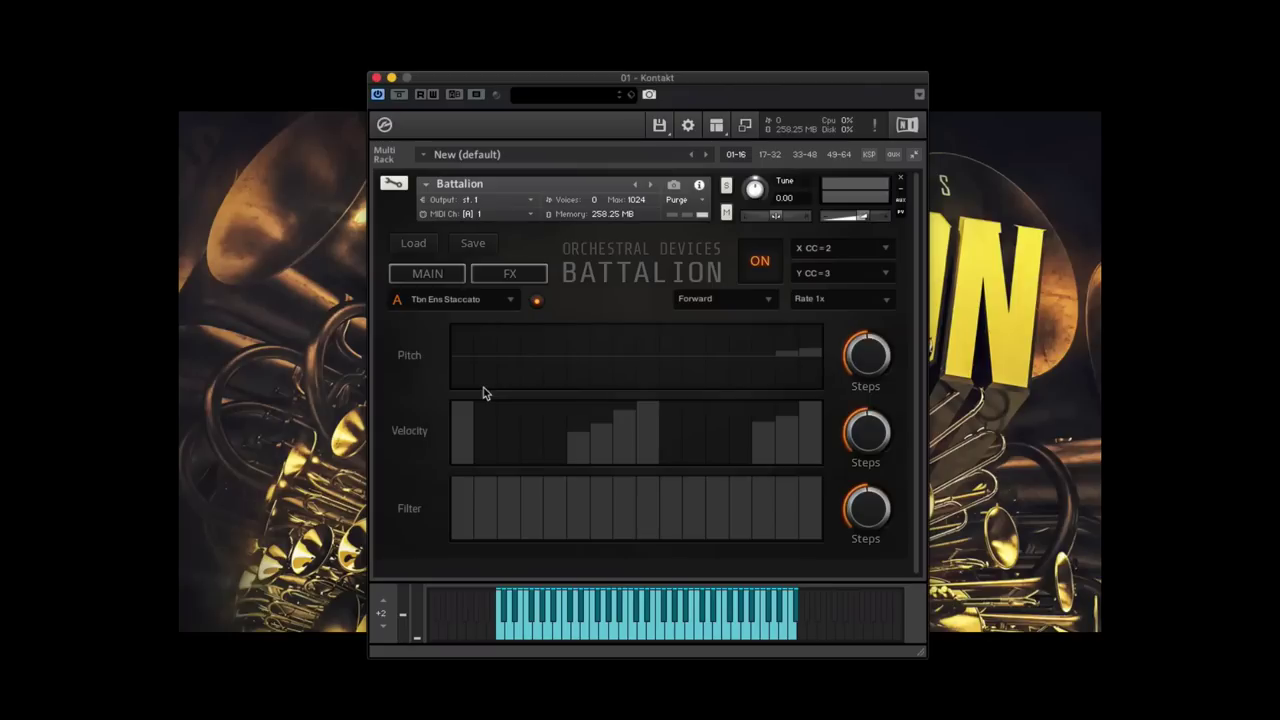
click(424, 276)
click(797, 391)
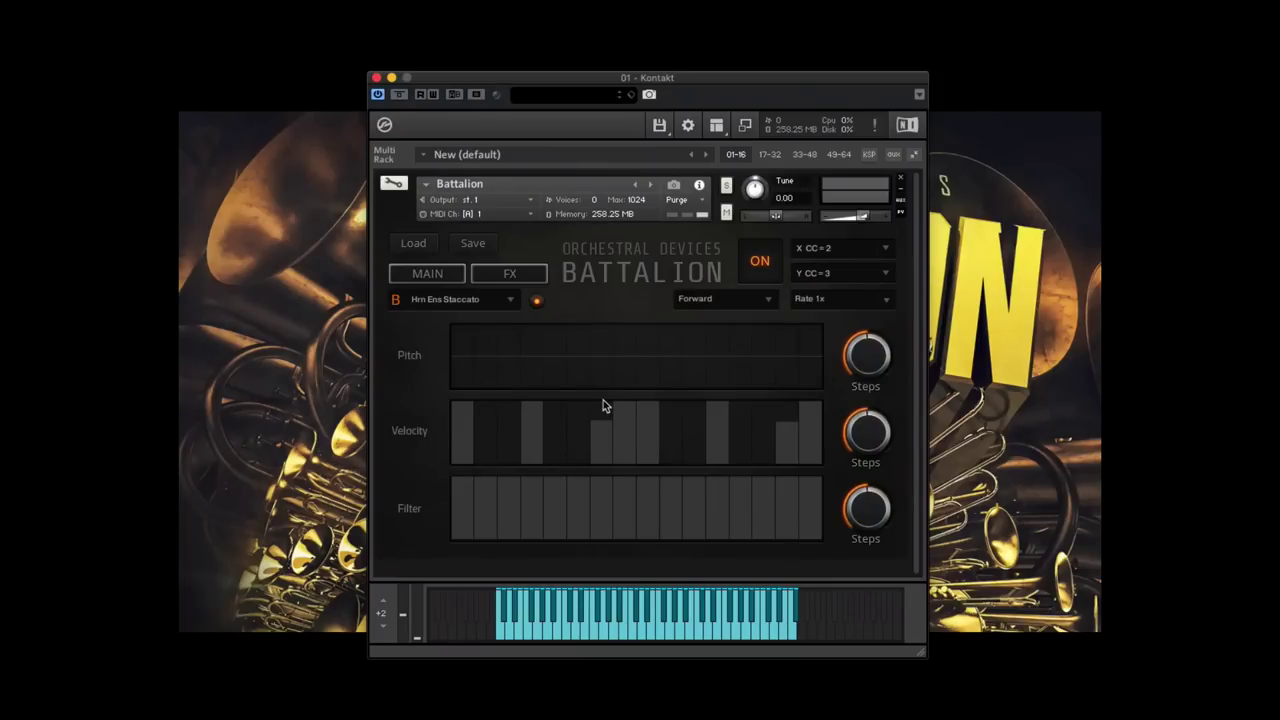
click(428, 278)
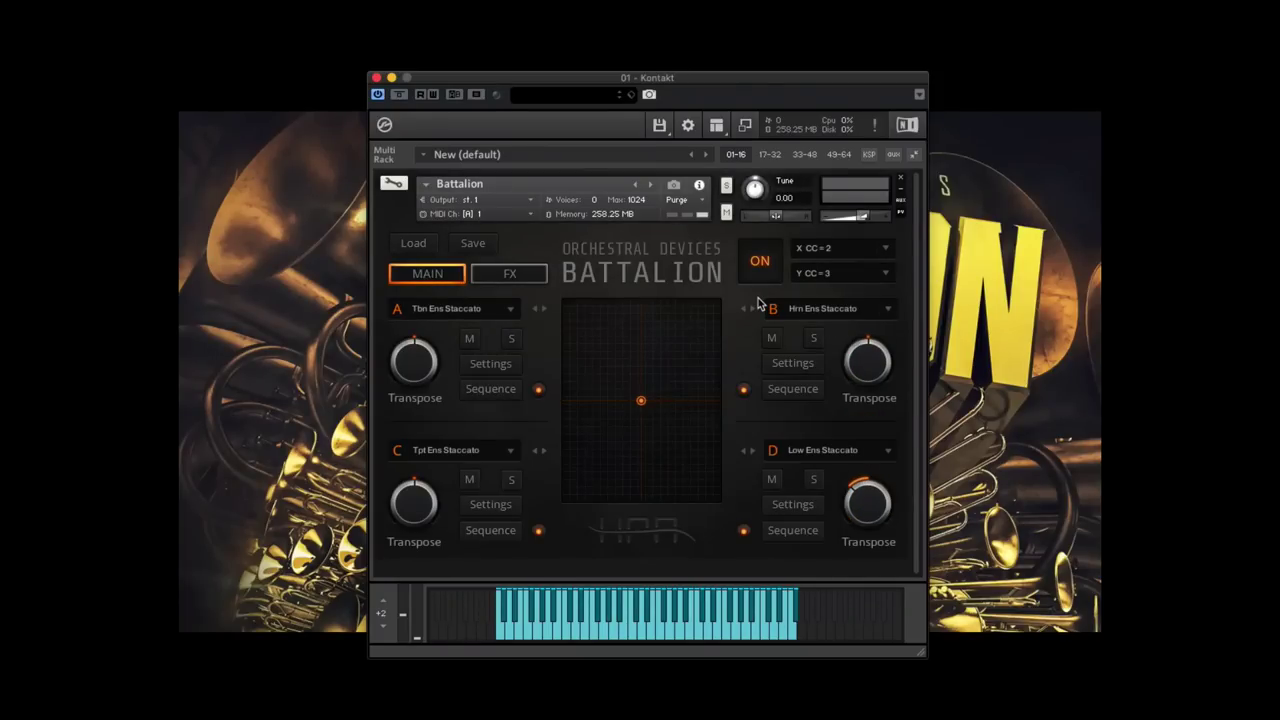
click(539, 278)
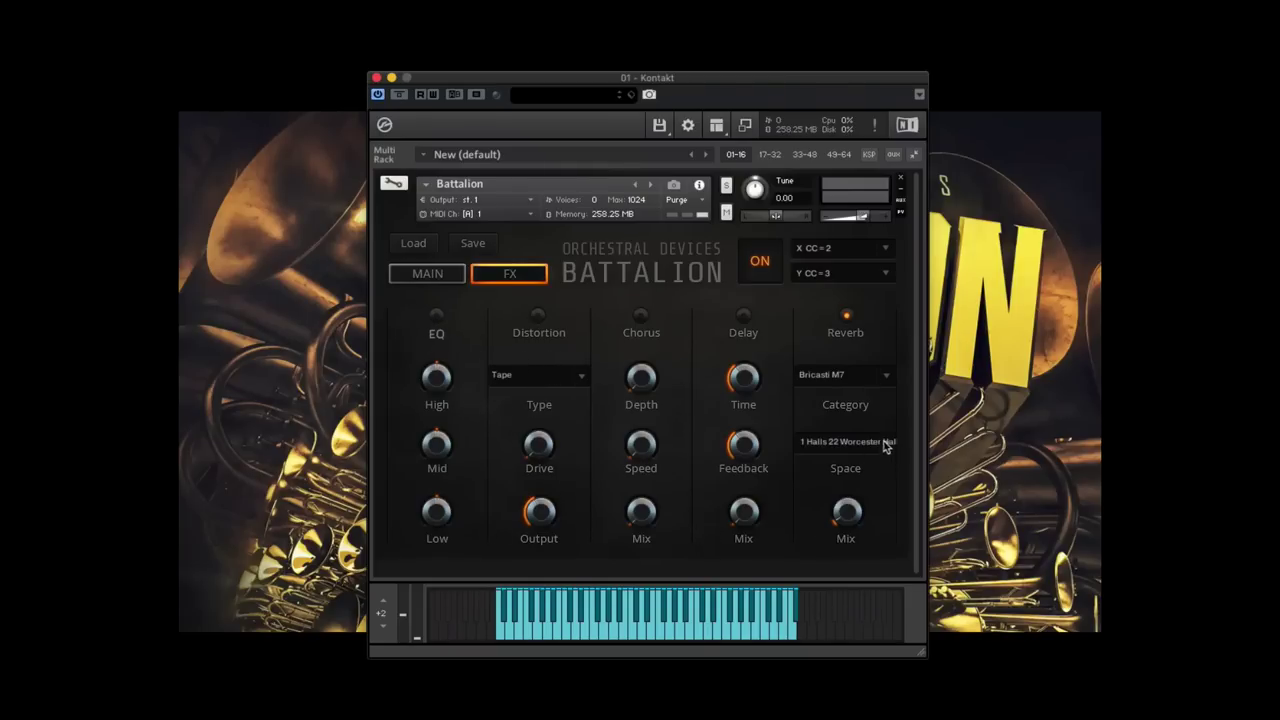
Check the reverb Space and Category lists, keeping Bricasti M7 Worcester Hall, then return to MAIN
click(868, 442)
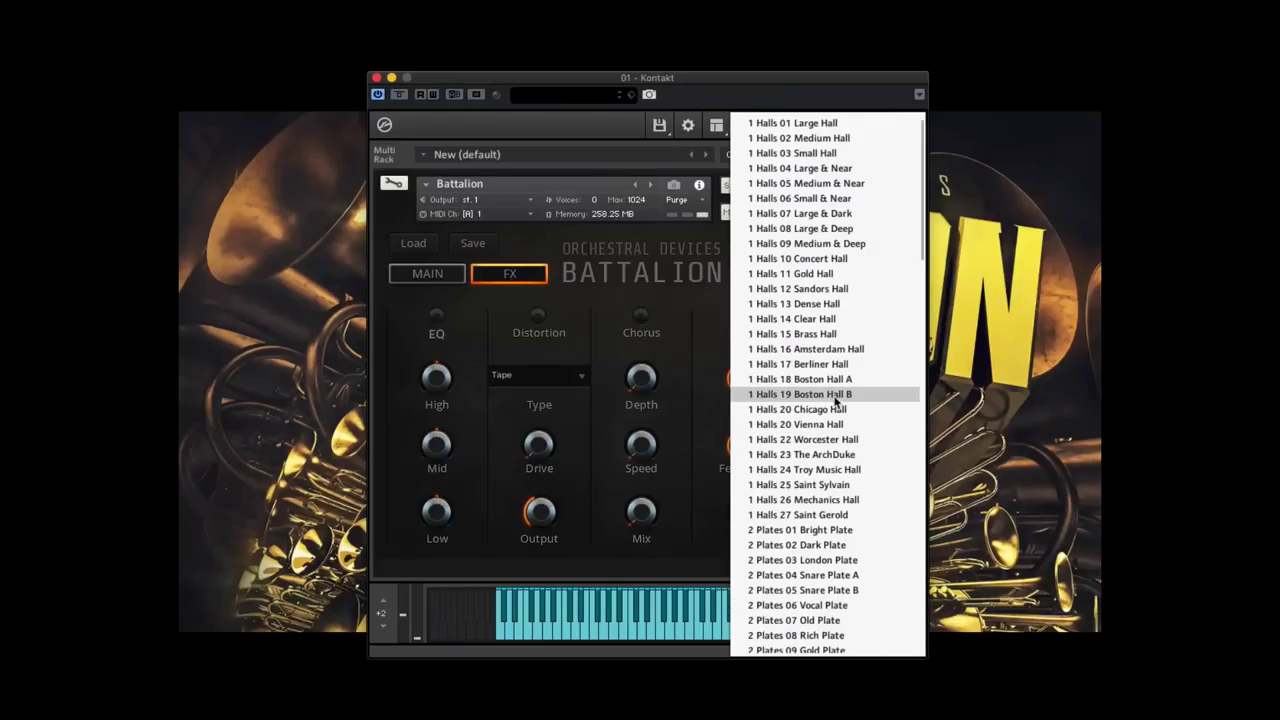
click(706, 329)
click(838, 374)
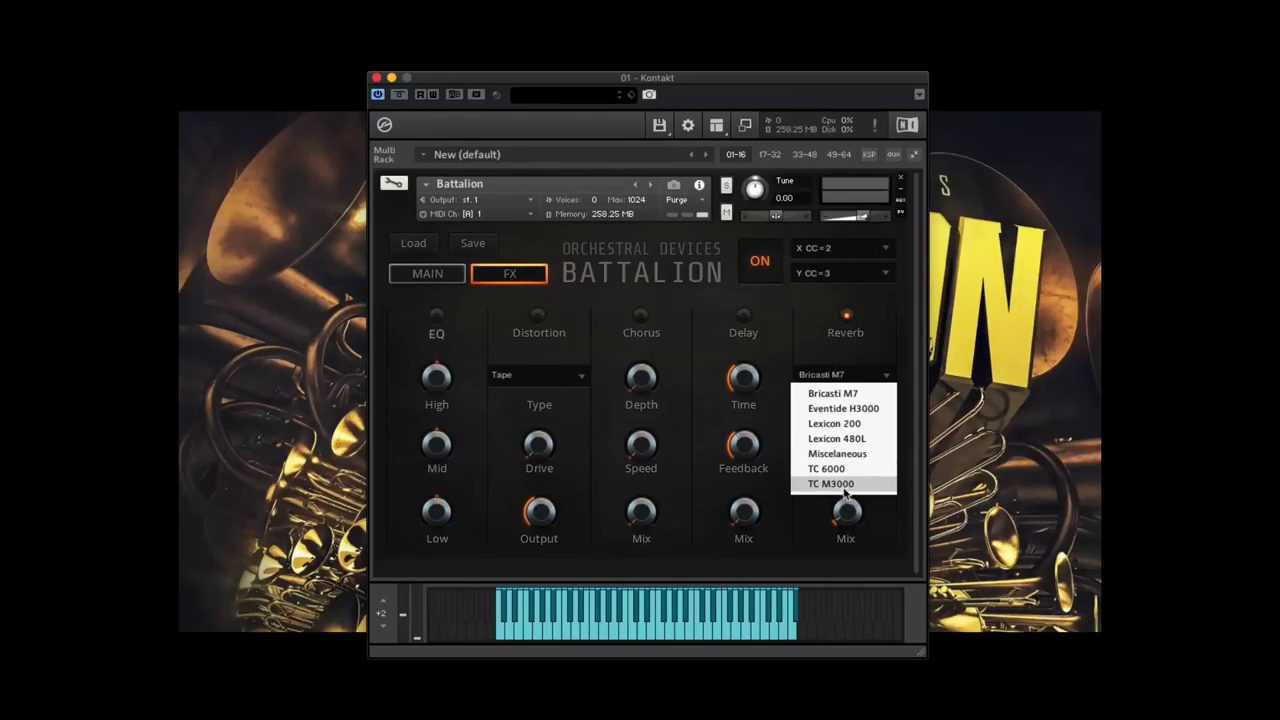
click(689, 308)
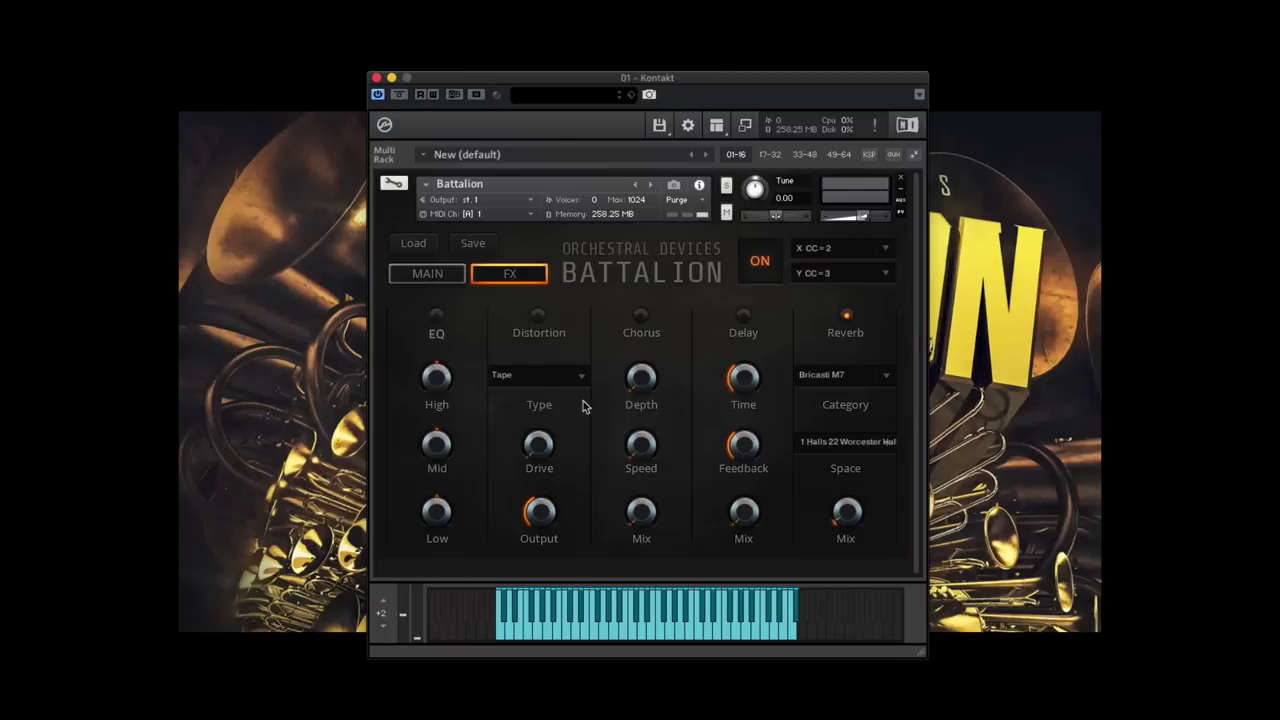
click(419, 276)
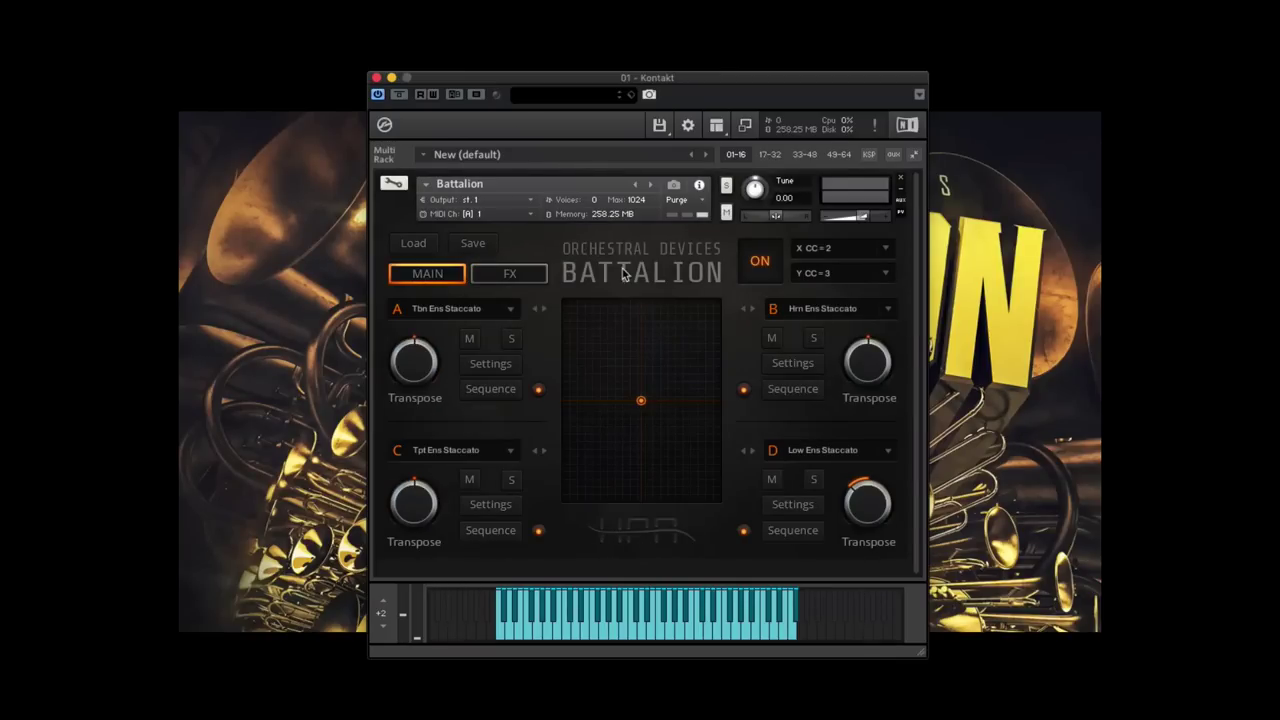
Load the Full Marc preset from 01. Core > Ensemble and reopen the browser
click(405, 246)
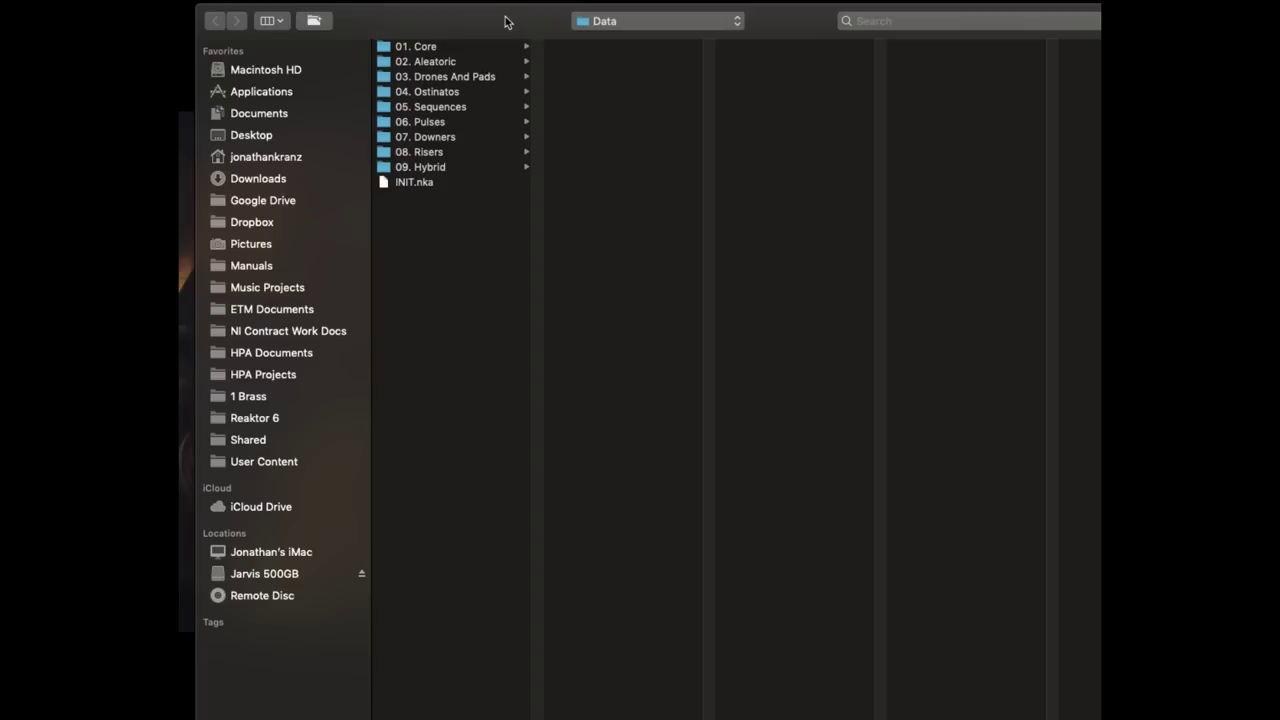
click(448, 47)
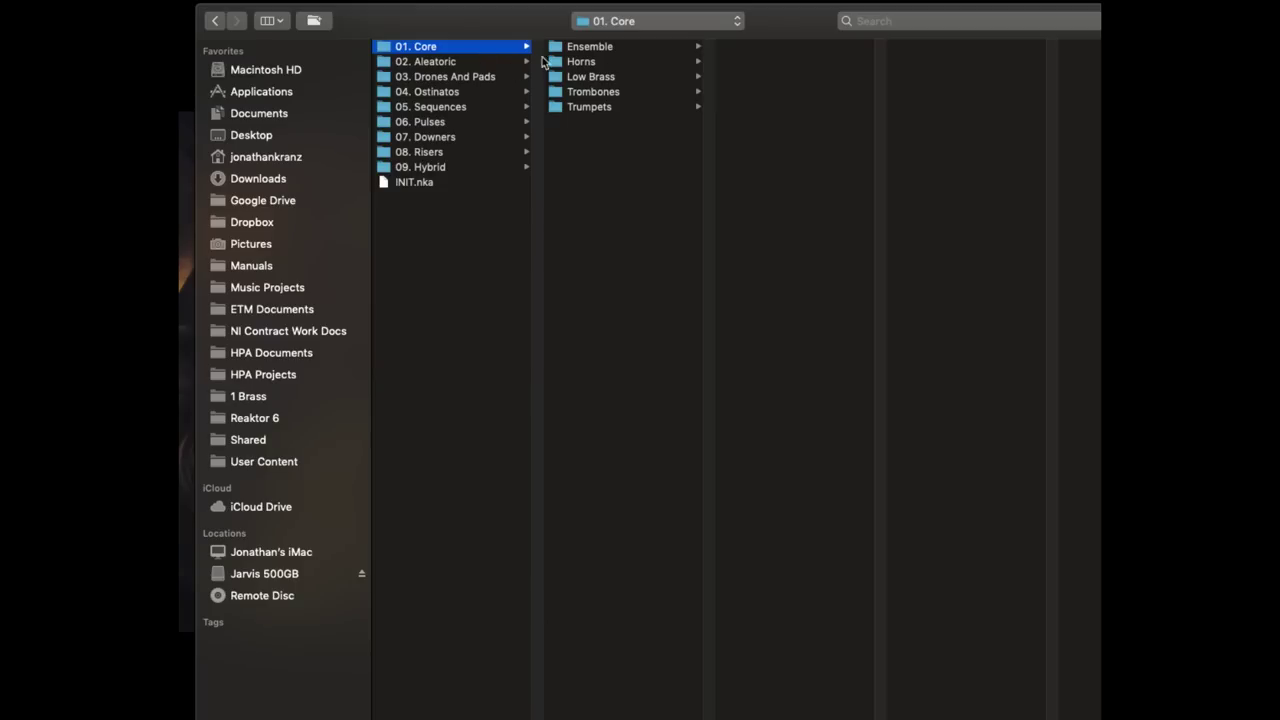
click(583, 47)
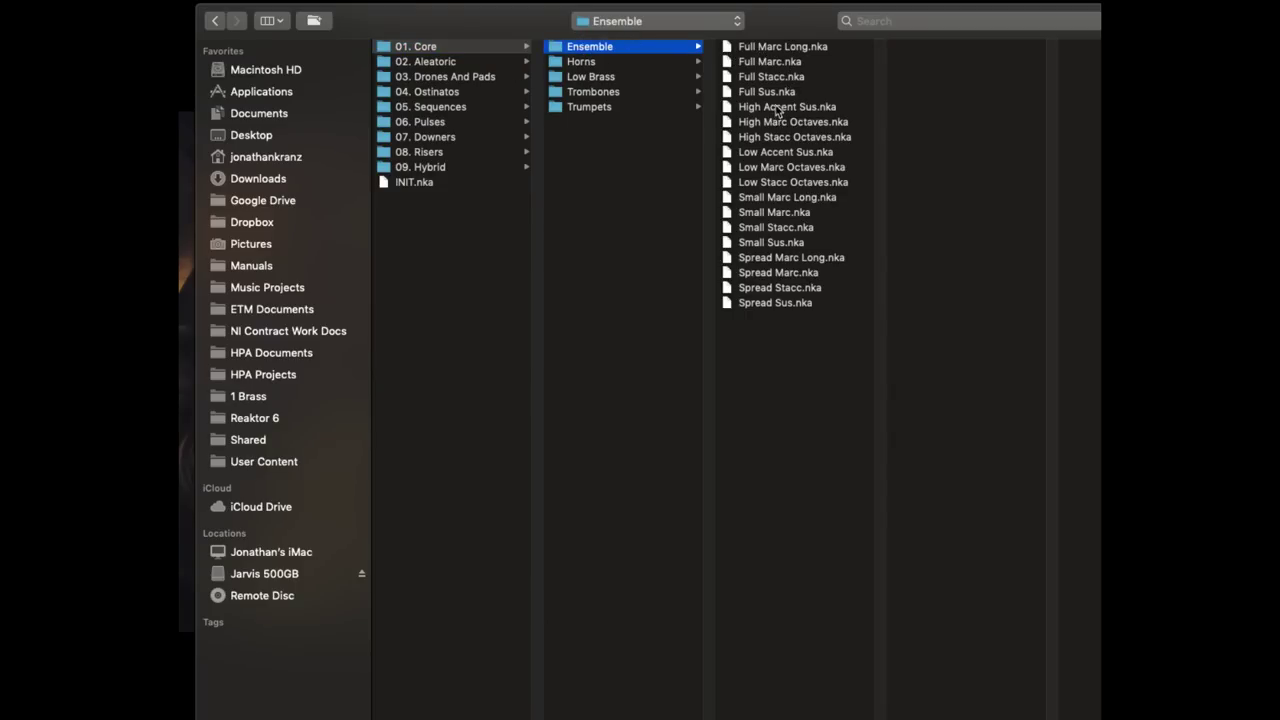
click(772, 62)
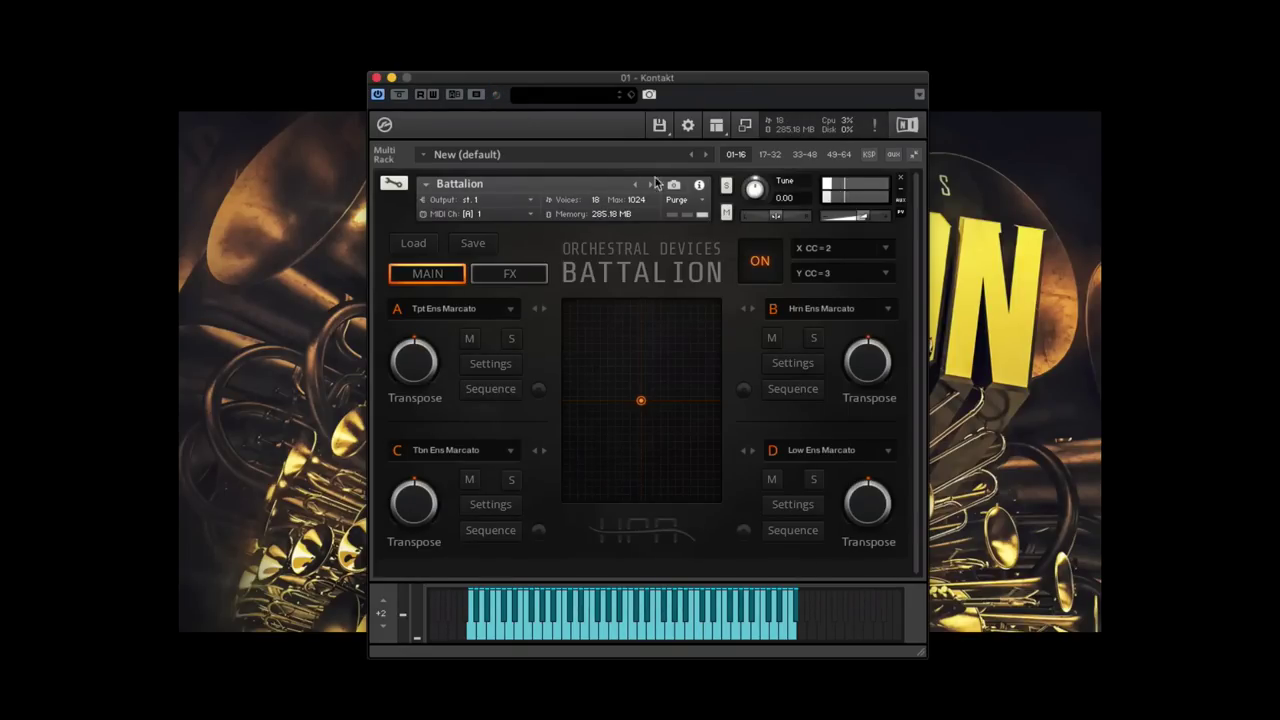
click(416, 246)
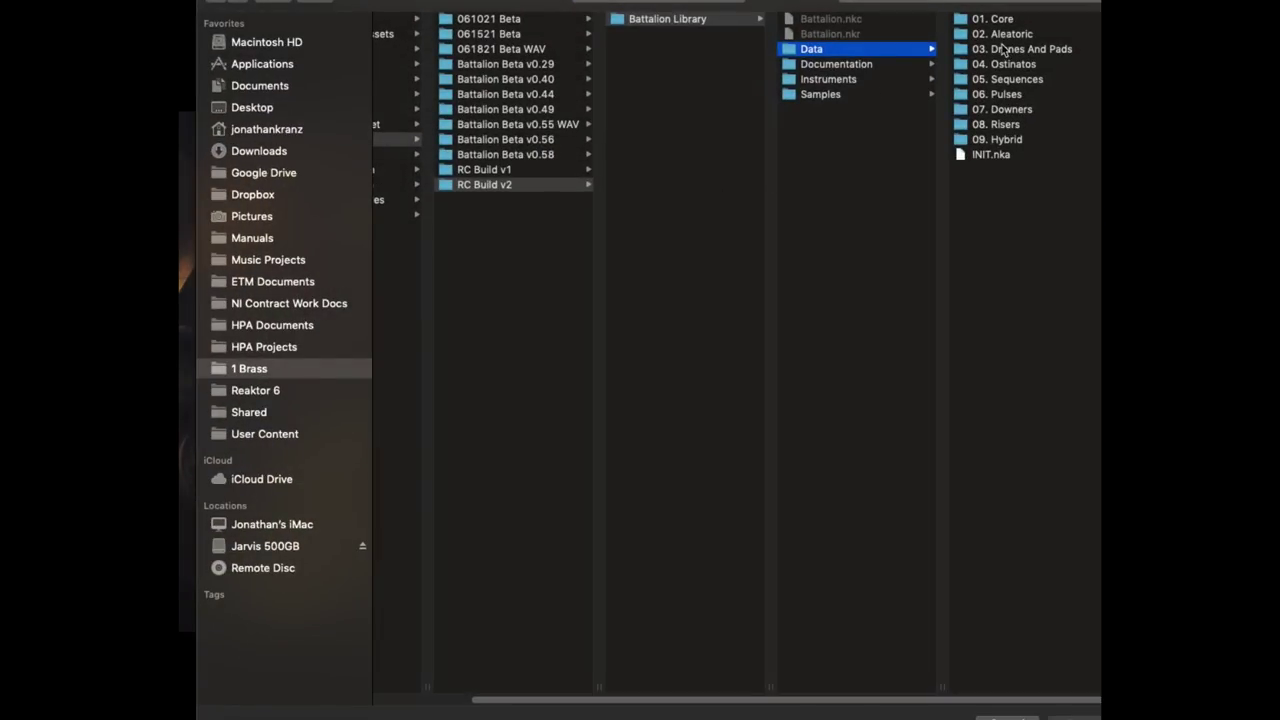
Load the Small Stacc preset from 01. Core > Ensemble and reopen the browser
click(1003, 20)
click(990, 20)
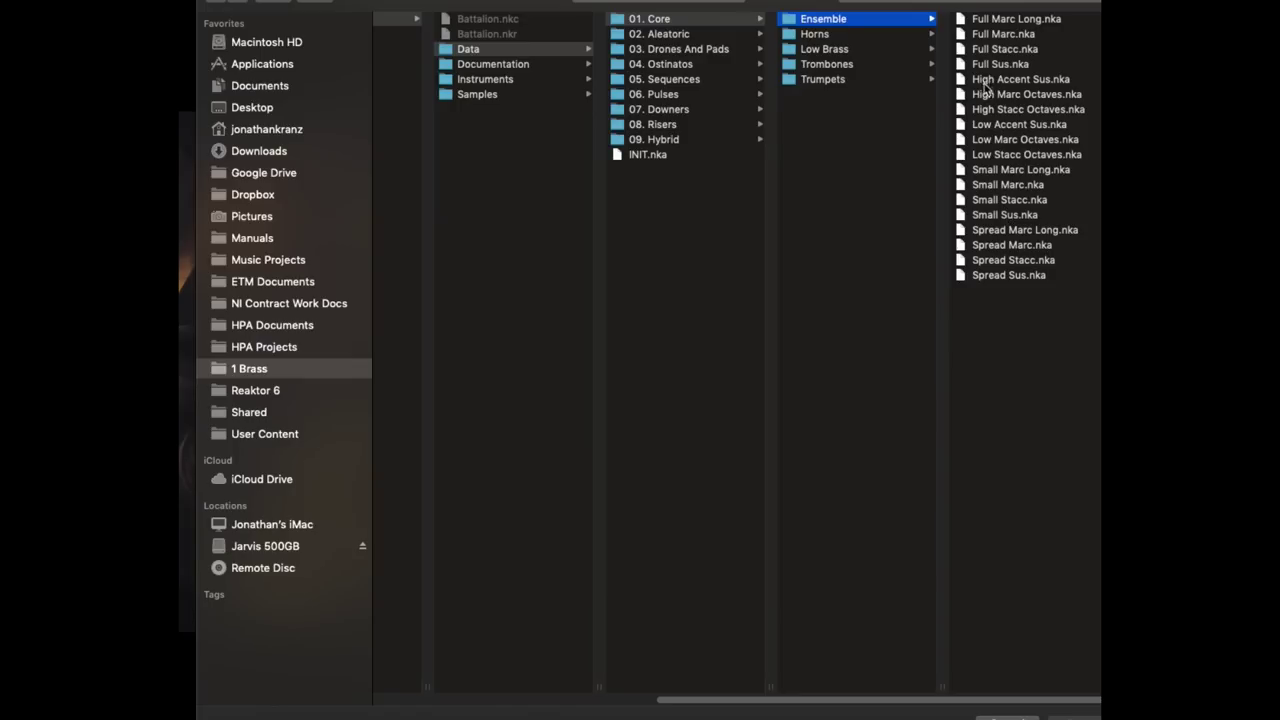
double_click(1010, 200)
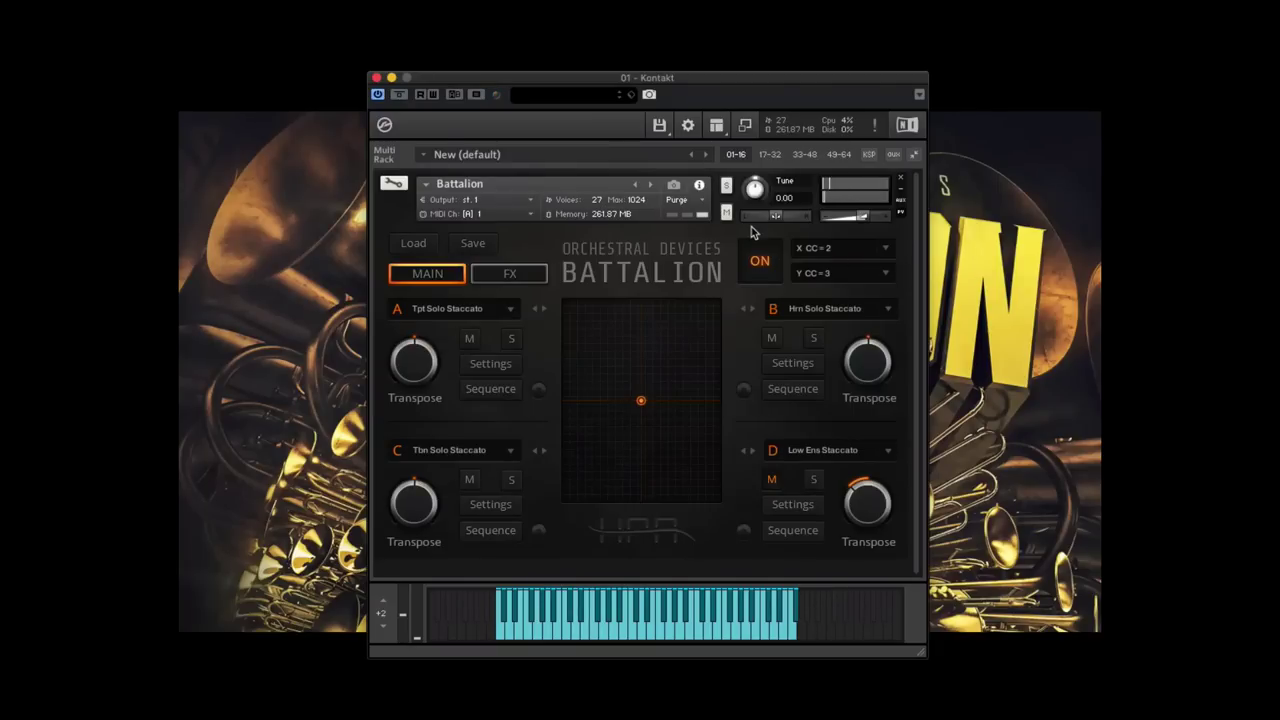
click(414, 242)
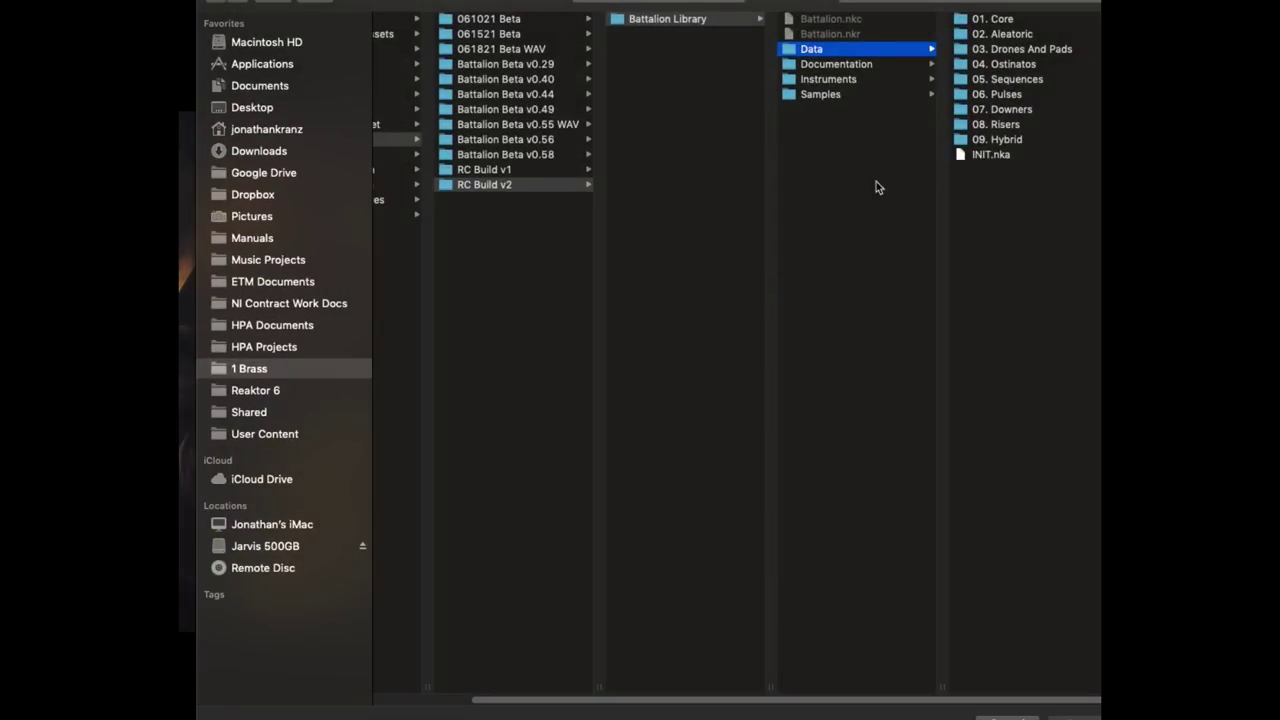
Browse the Aleatoric and Core folders, then load Tbn Ens Power from Core > Trombones
click(1018, 33)
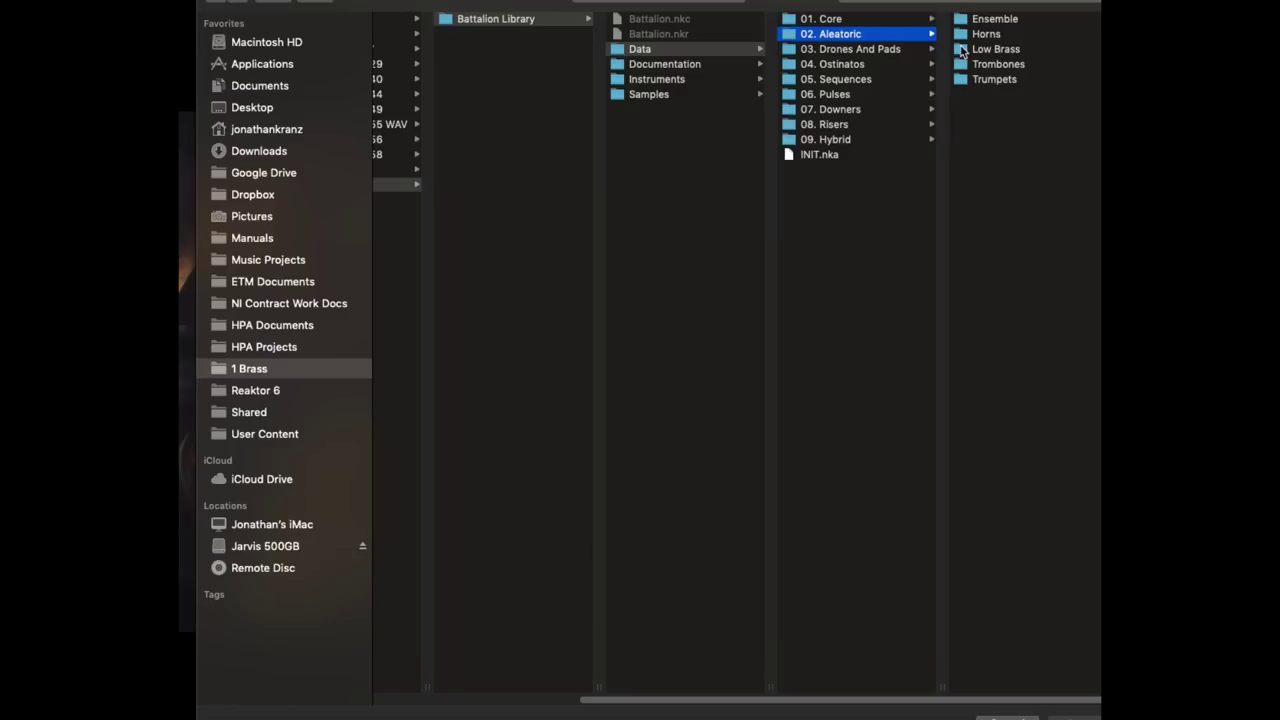
click(984, 38)
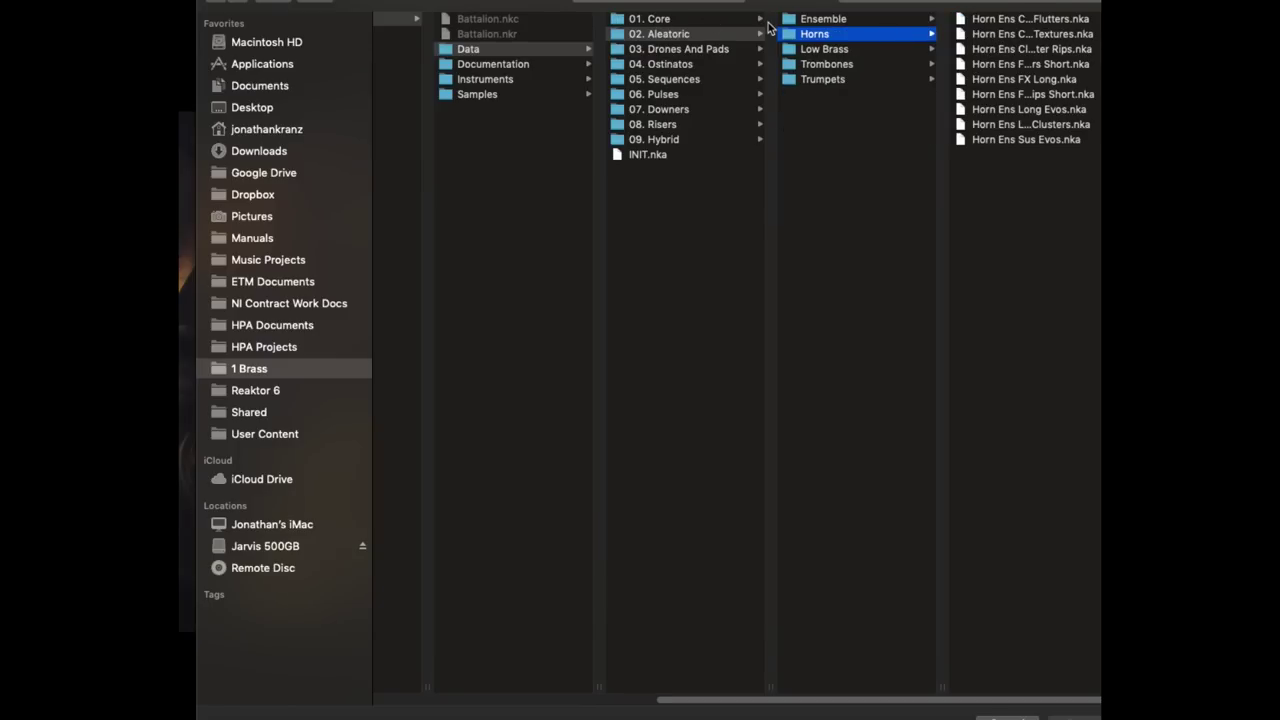
click(688, 18)
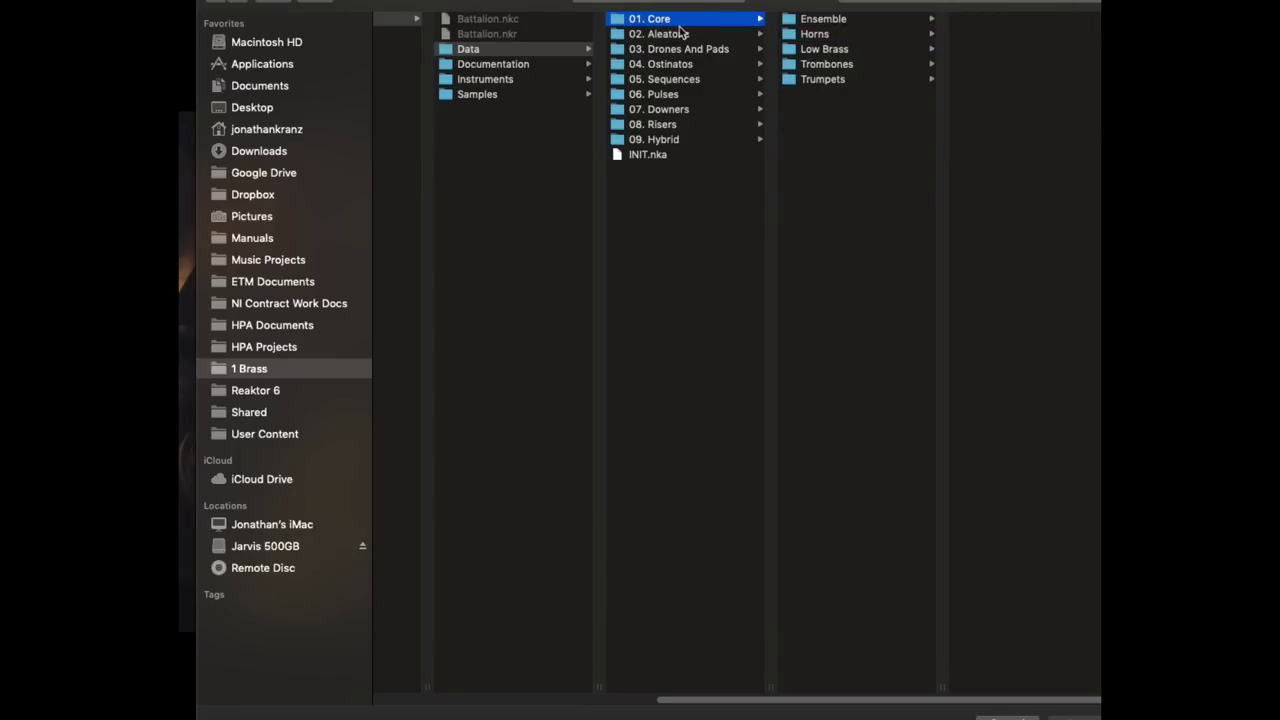
click(822, 49)
click(823, 64)
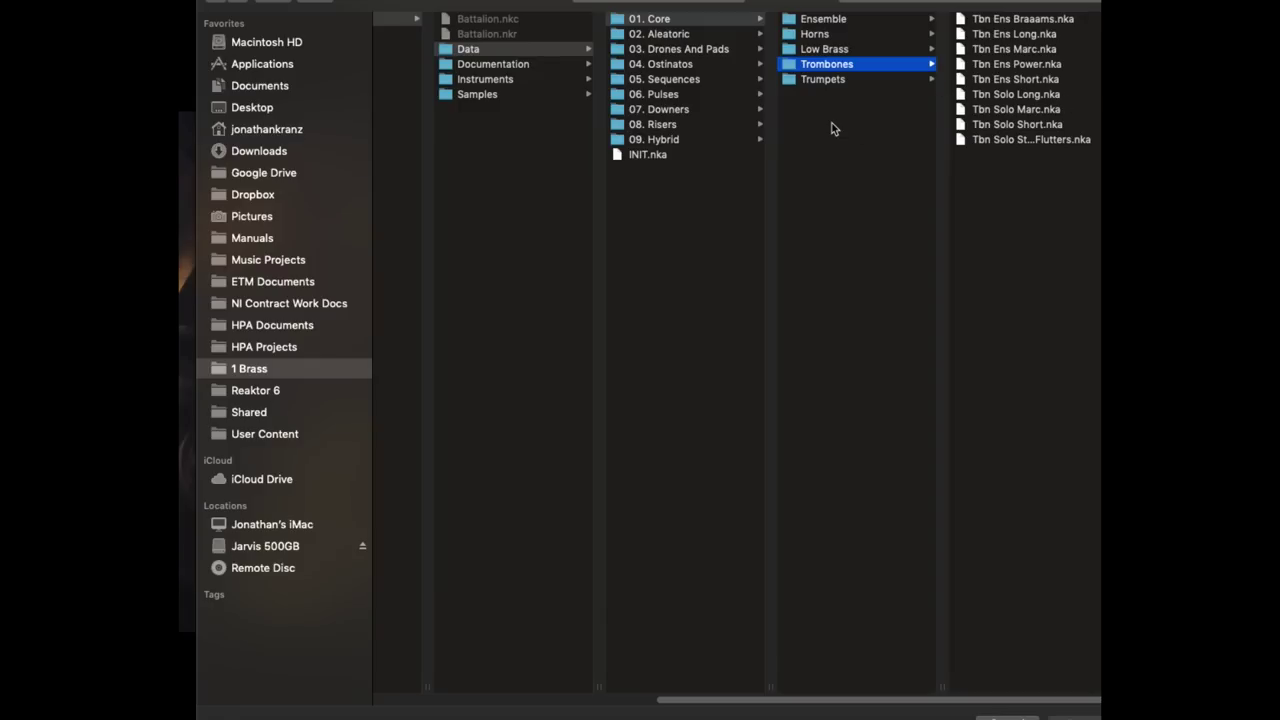
double_click(1014, 66)
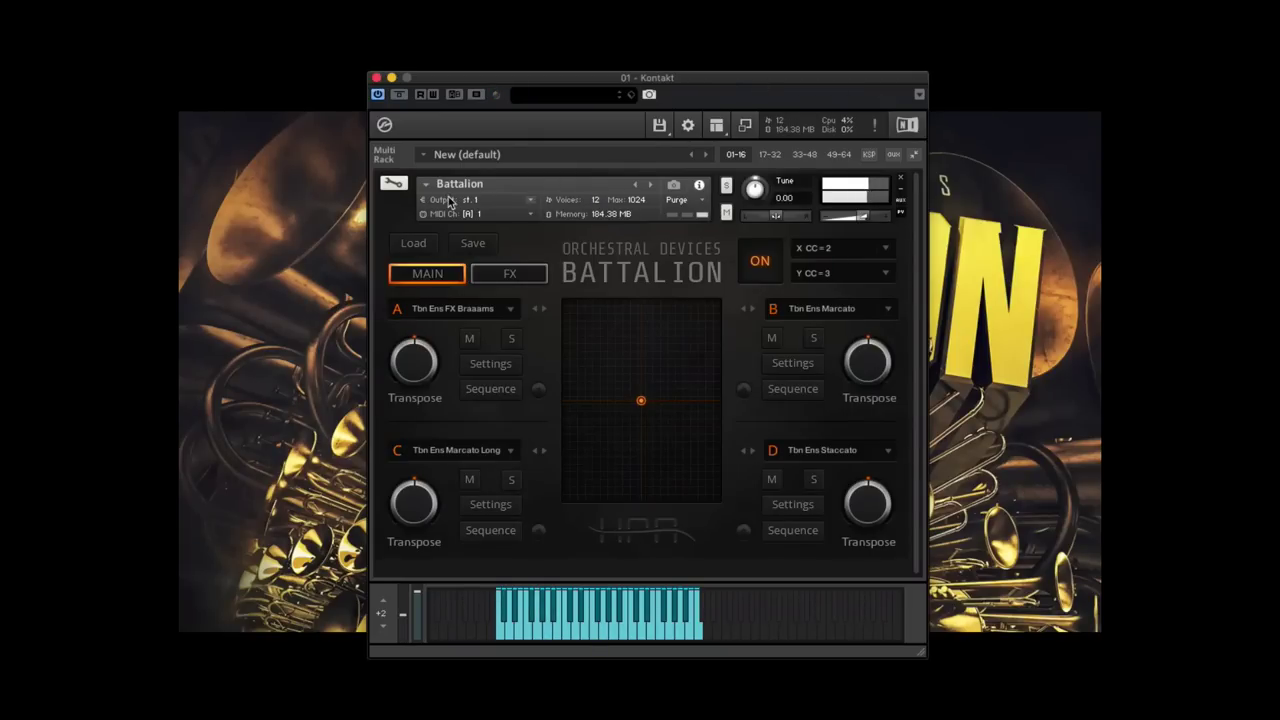
click(415, 245)
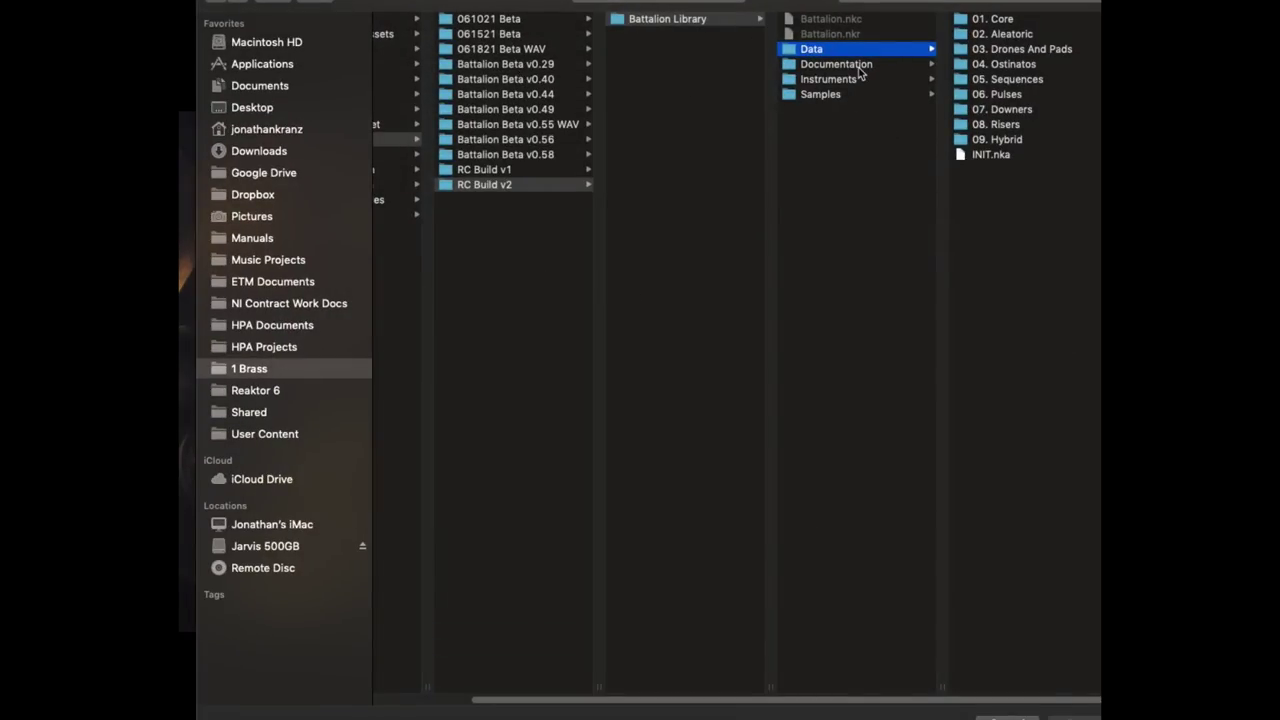
Browse 01. Core and 02. Aleatoric, then load Offworld.nka from 03. Drones And Pads
click(996, 20)
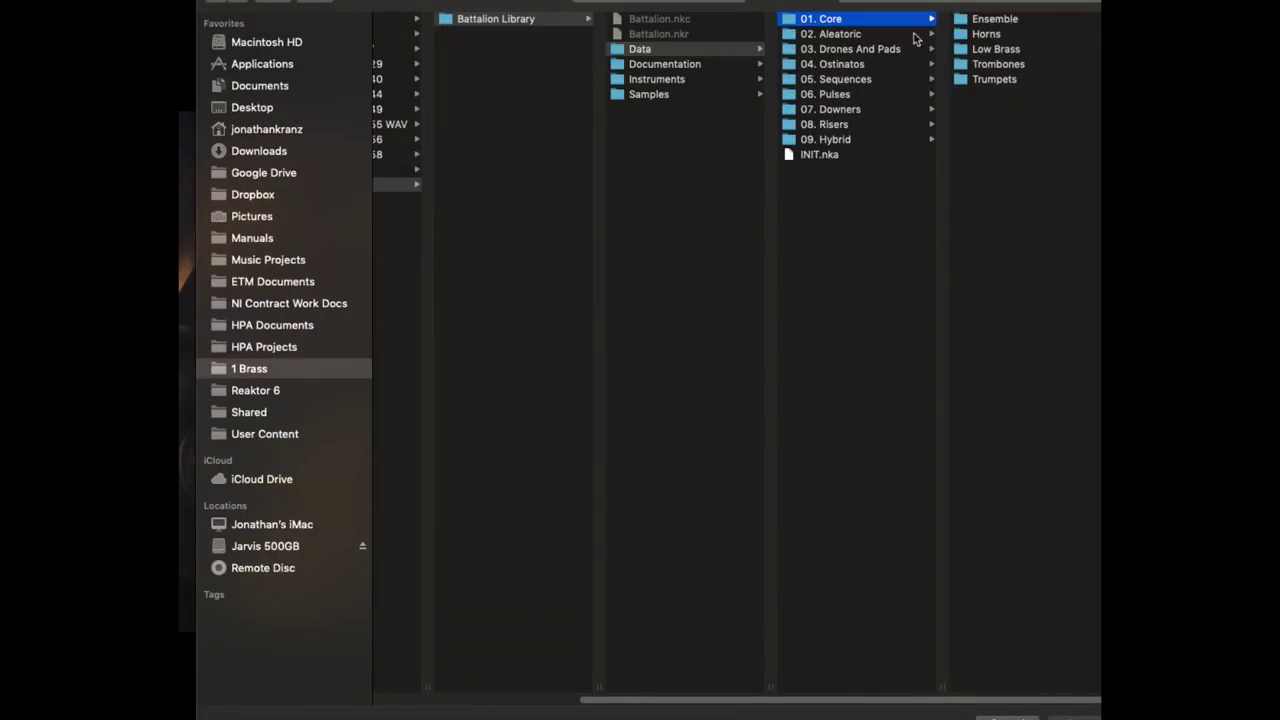
click(838, 36)
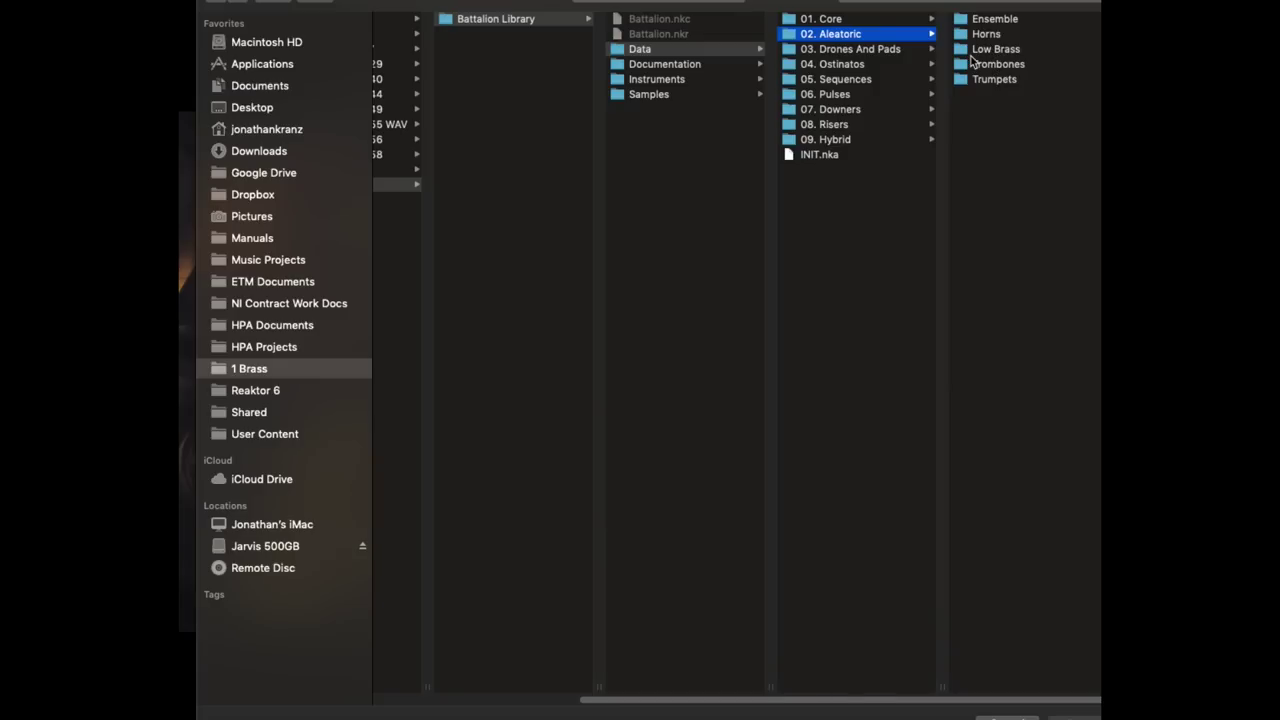
click(847, 53)
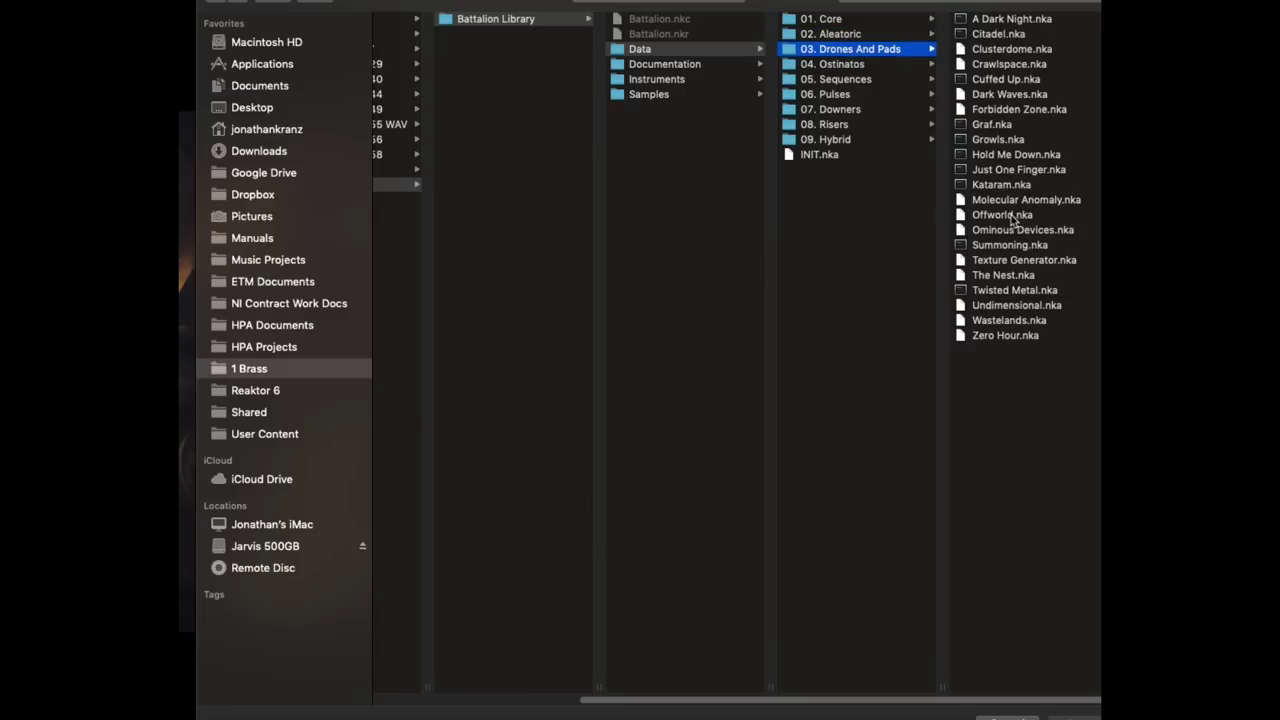
double_click(1005, 214)
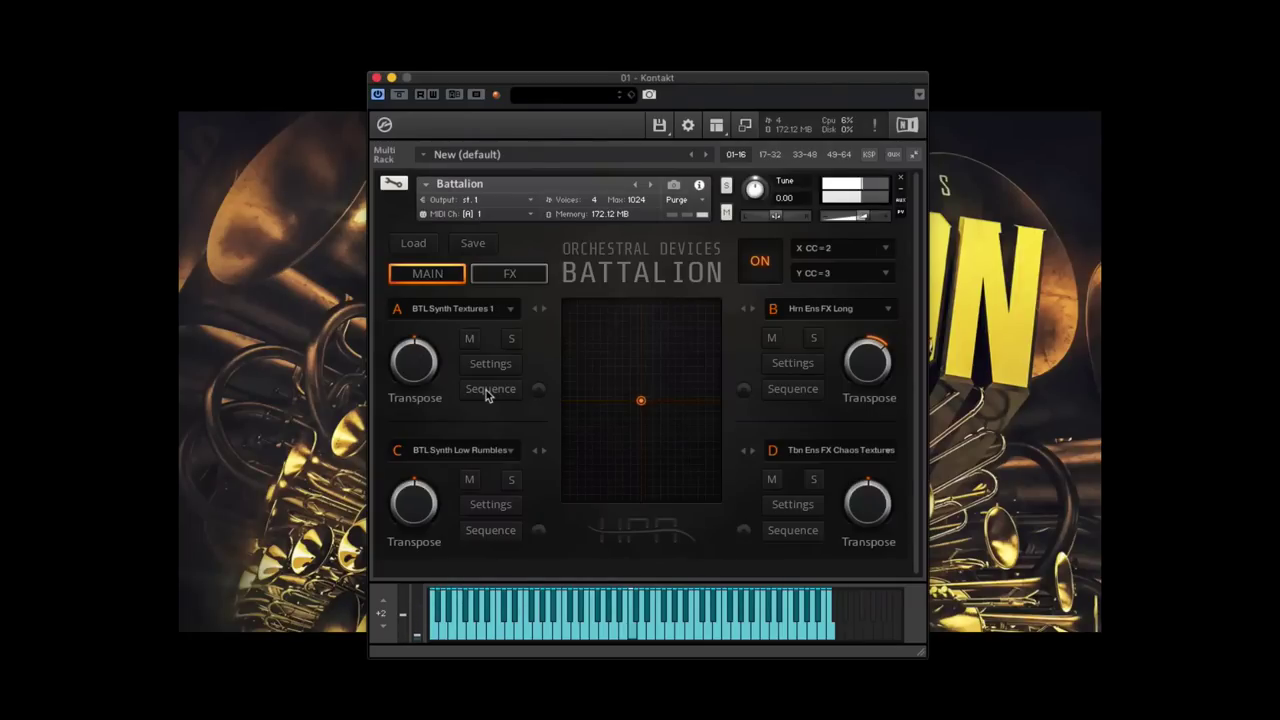
click(413, 243)
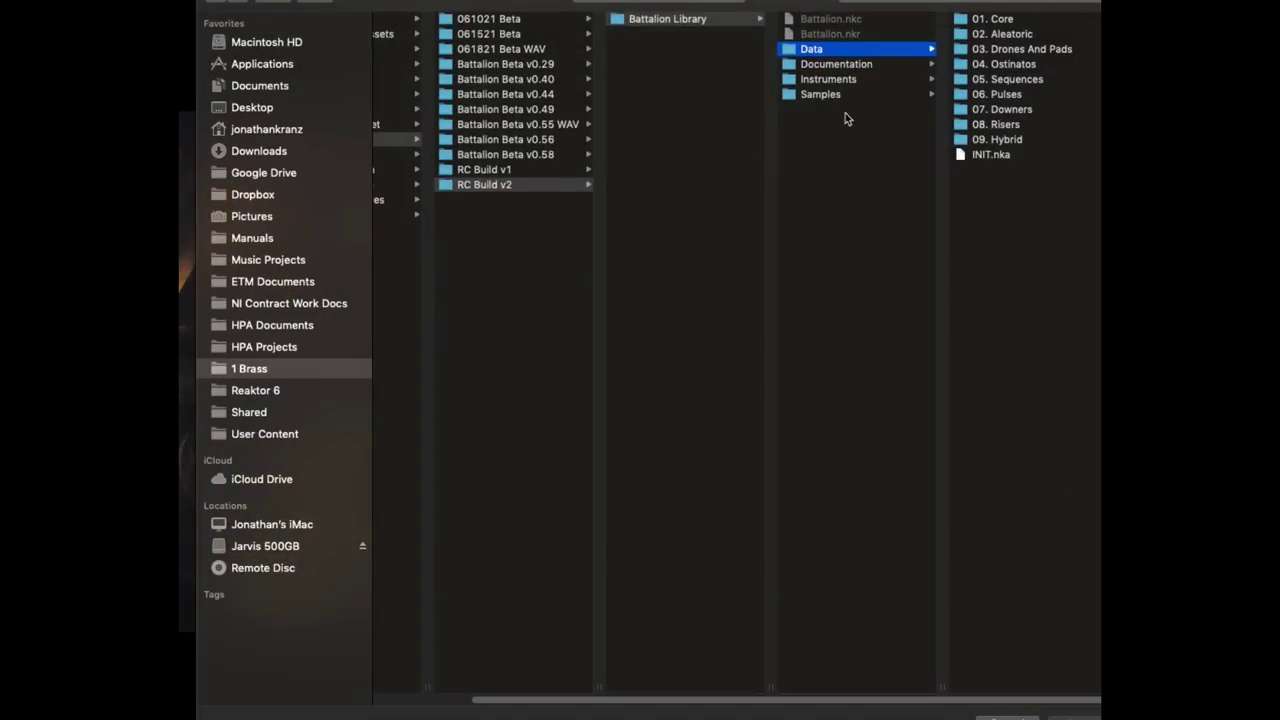
Load Ominous Devices.nka from the 03. Drones And Pads folder
click(1012, 49)
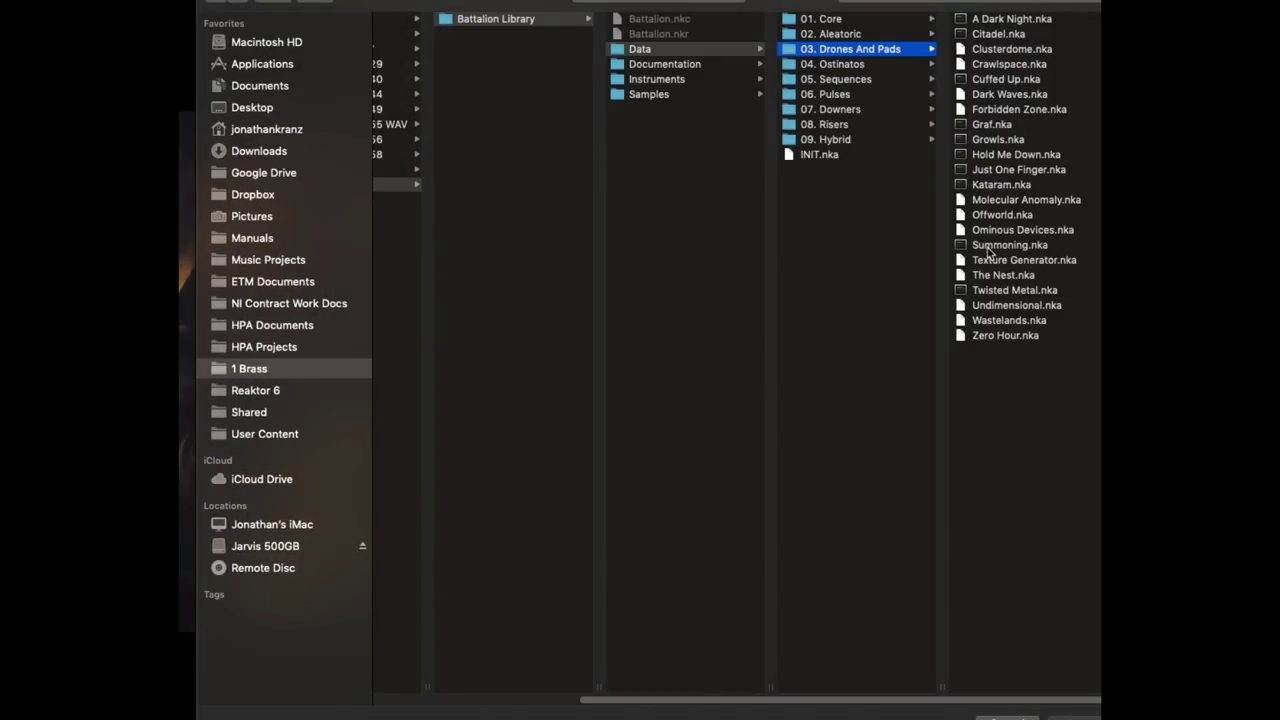
click(985, 233)
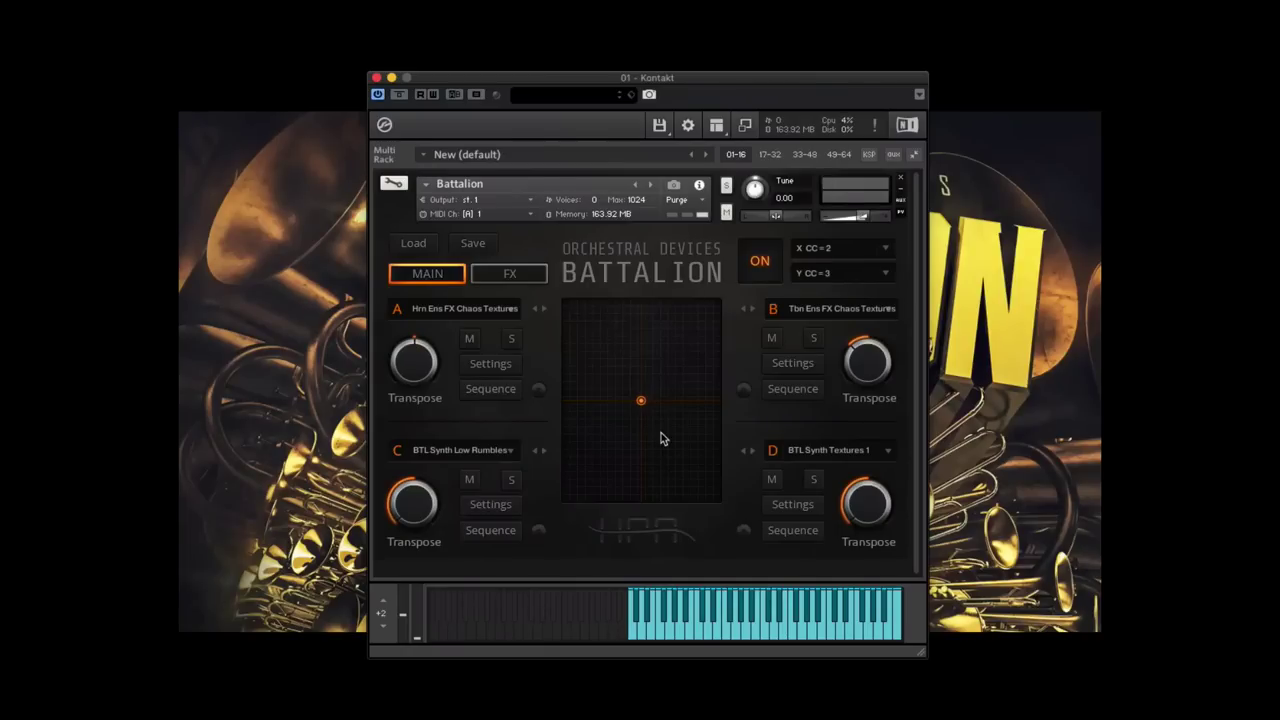
Reopen the preset browser on Battalion's Data folder, listing 01. Core through 09. Hybrid
click(411, 248)
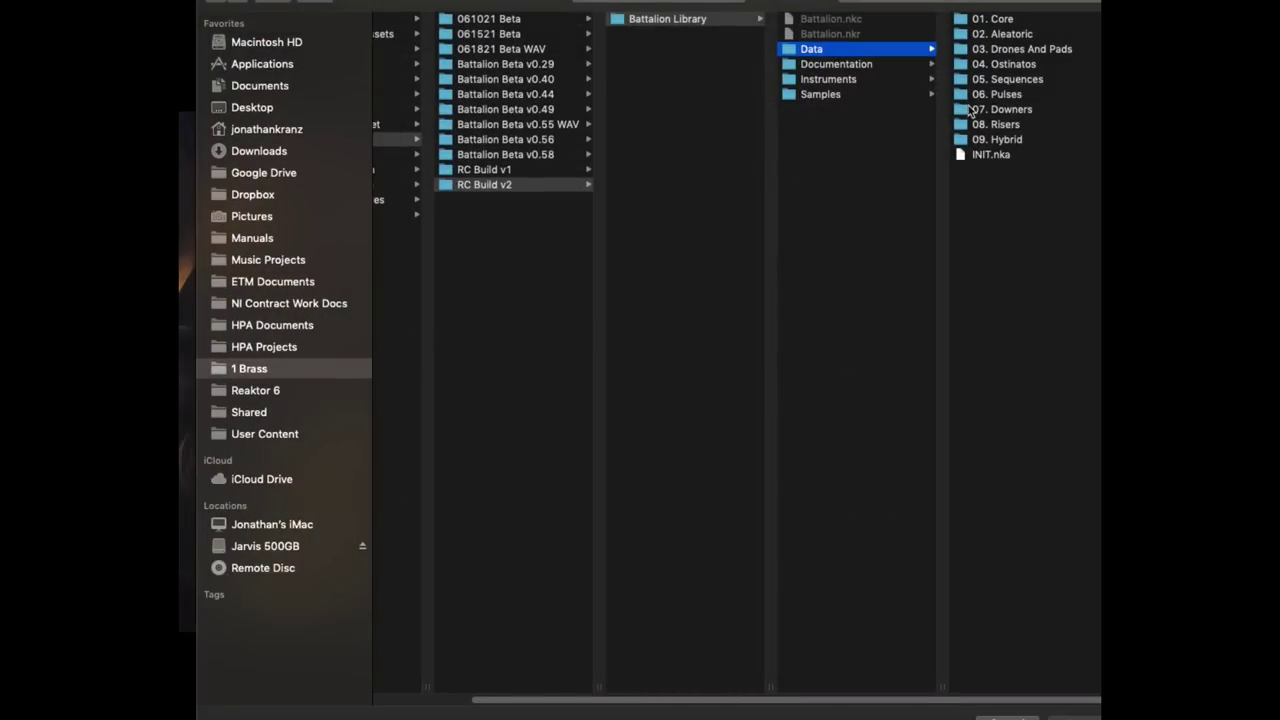
Load a 04. Ostinatos preset with Hrn Solo Staccato and Tbn Ens Staccato layers
click(1016, 65)
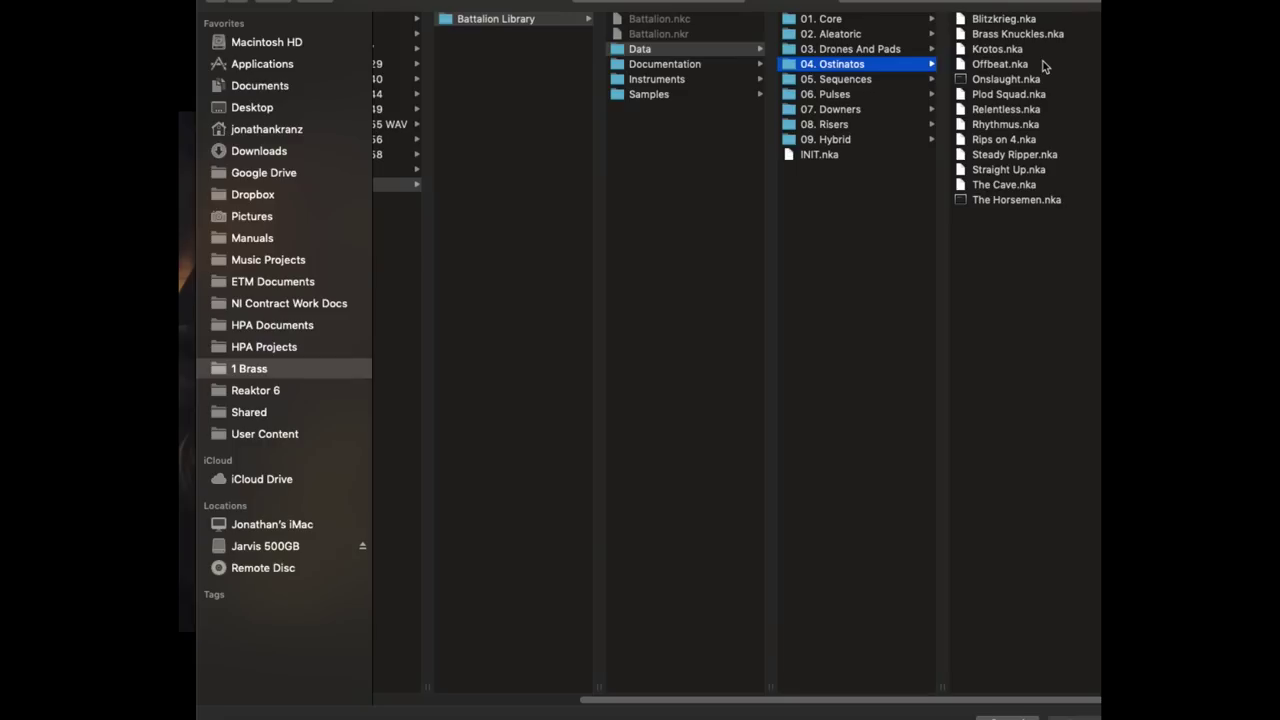
click(1003, 19)
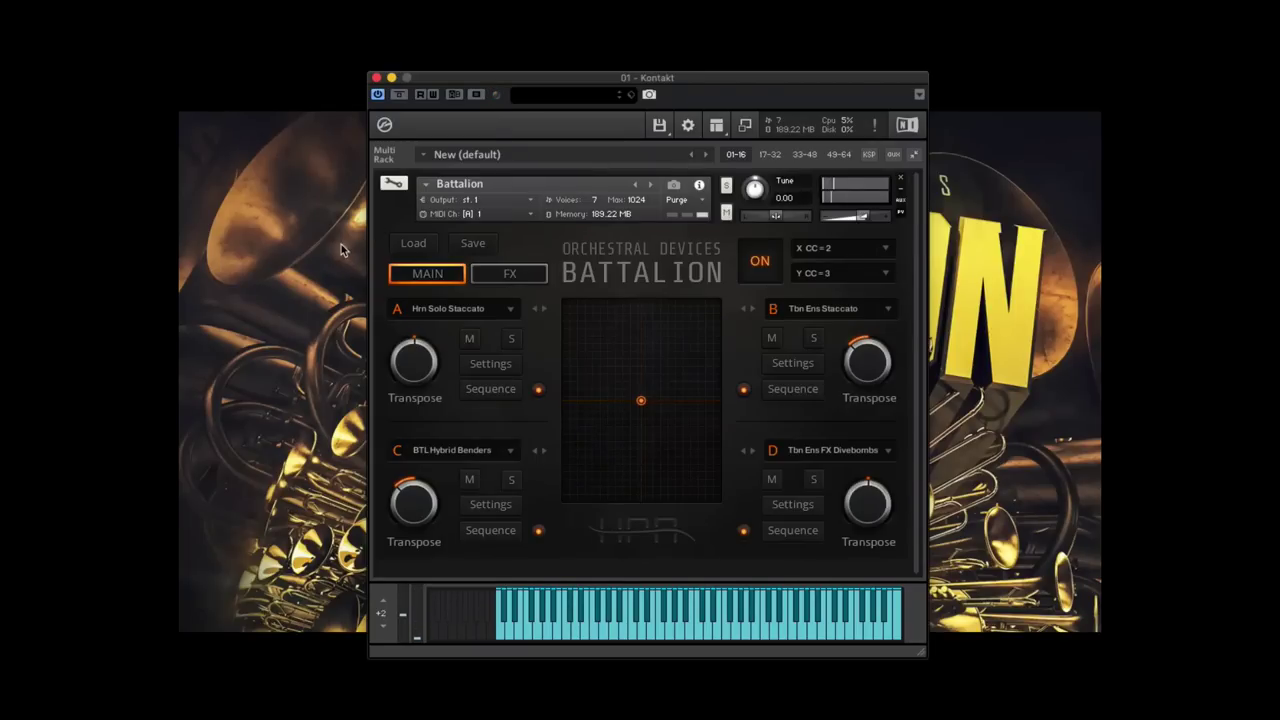
click(408, 246)
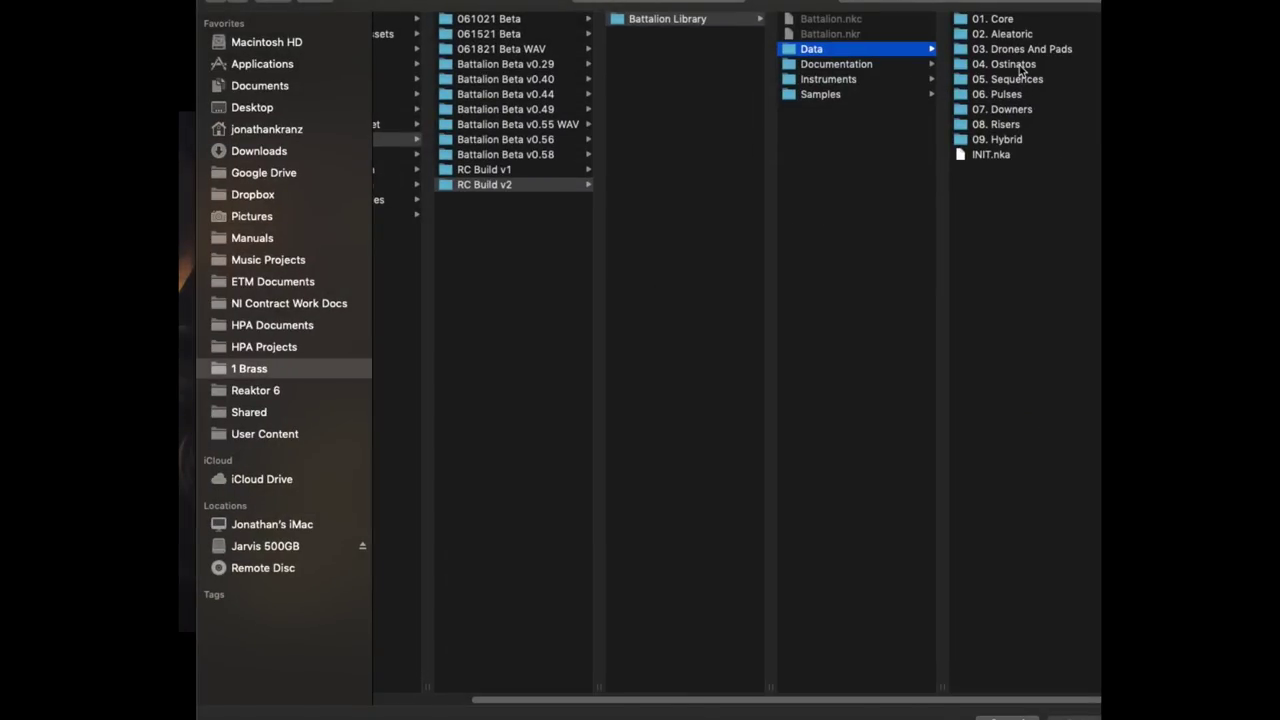
Load Empirial Guard.nka from 05. Sequences, filling slots A–D with Staccato ensembles
click(1025, 79)
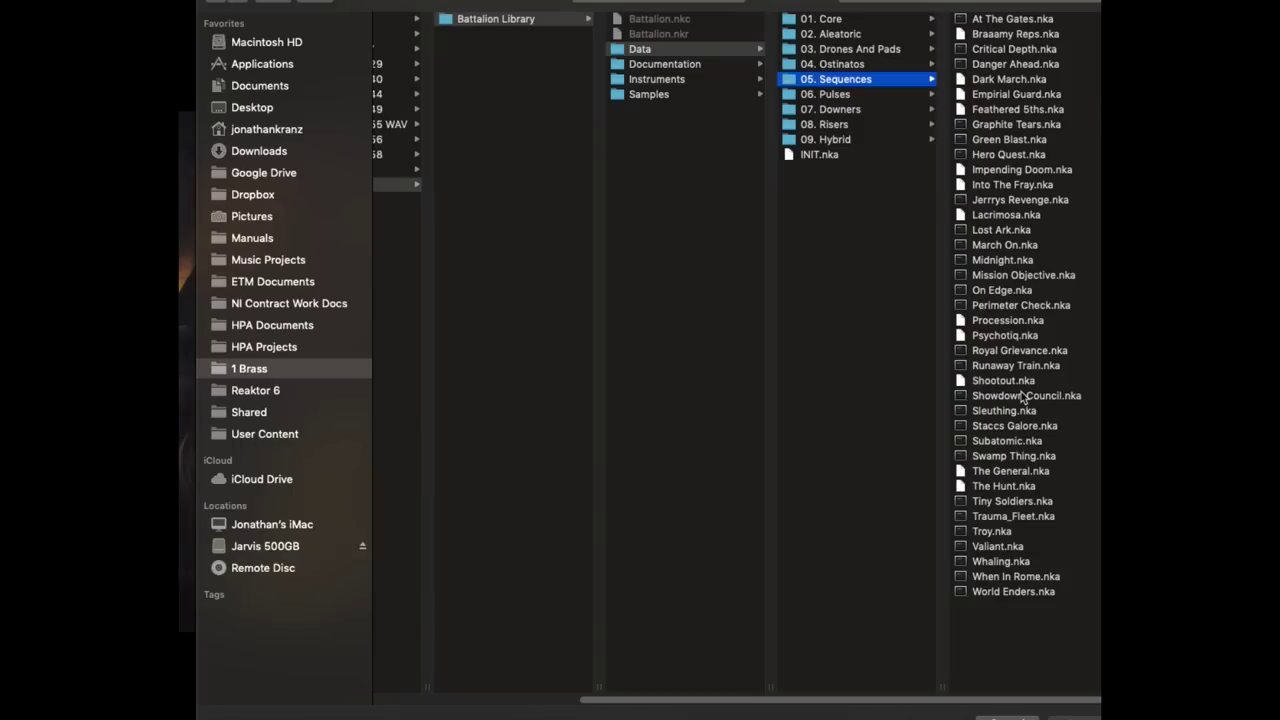
click(1015, 94)
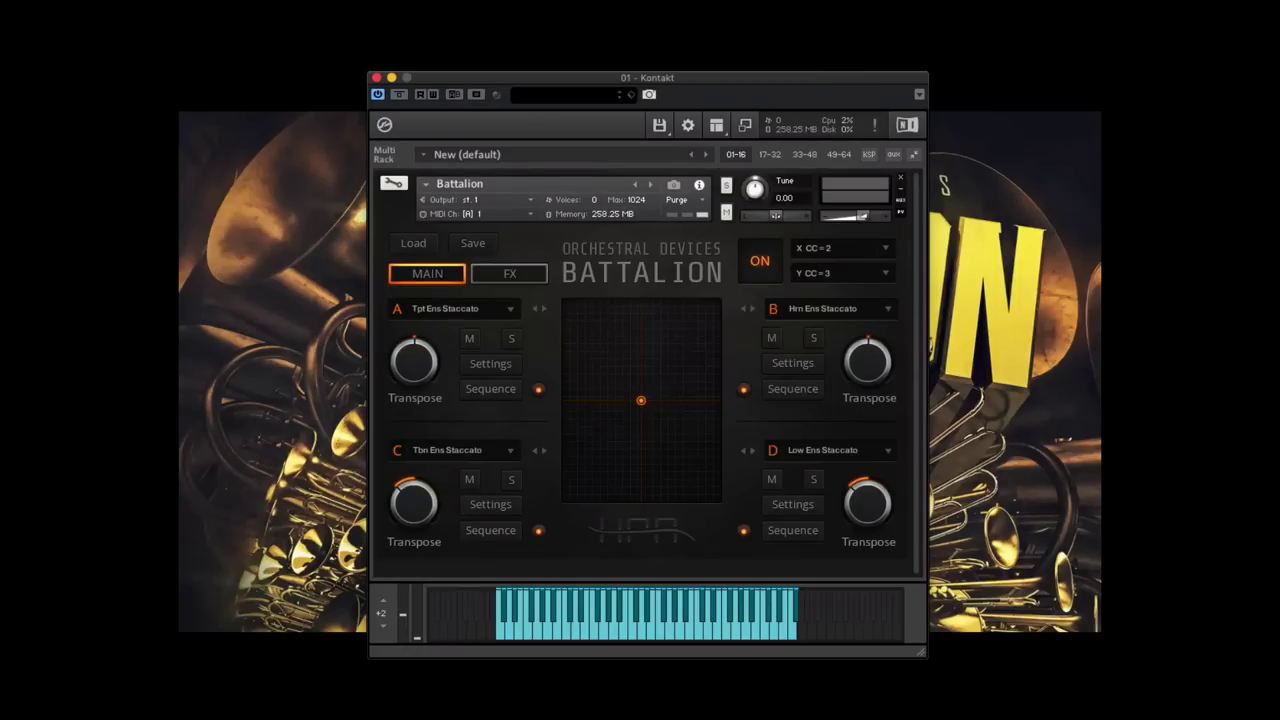
click(414, 244)
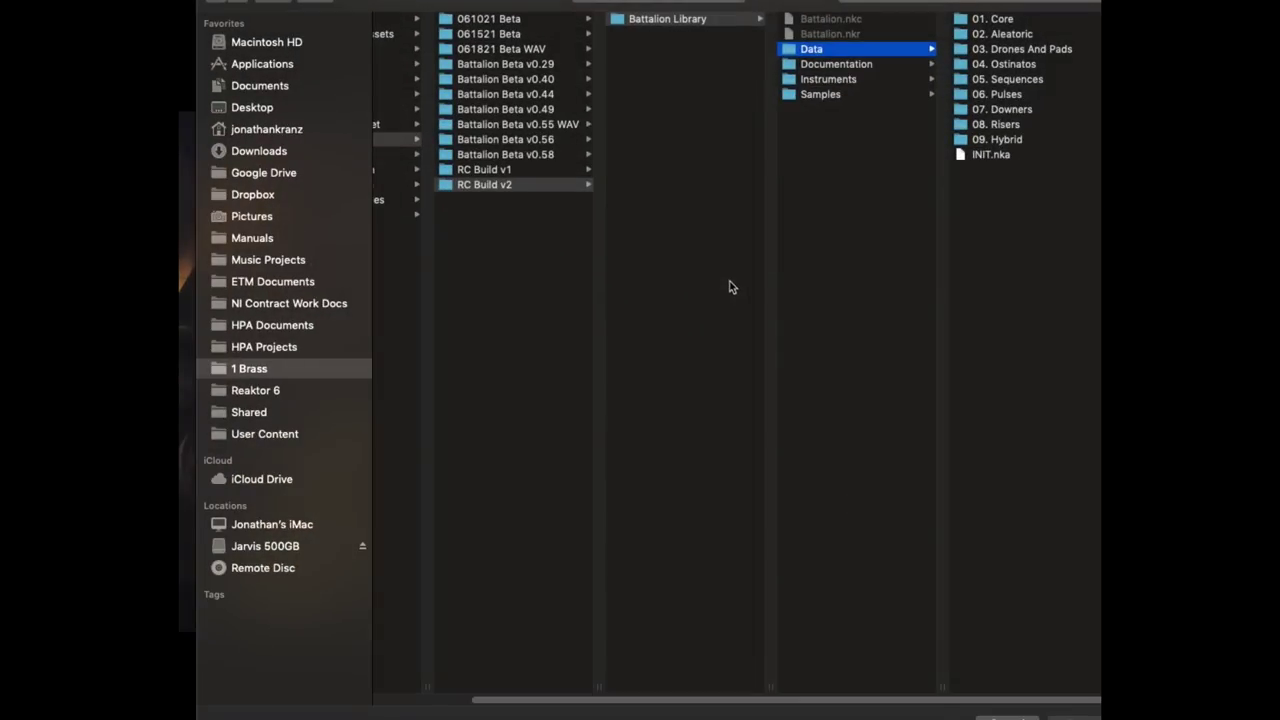
Browse Pulses, Downers and Risers, then load Mindbends.nka from 09. Hybrid
click(1000, 95)
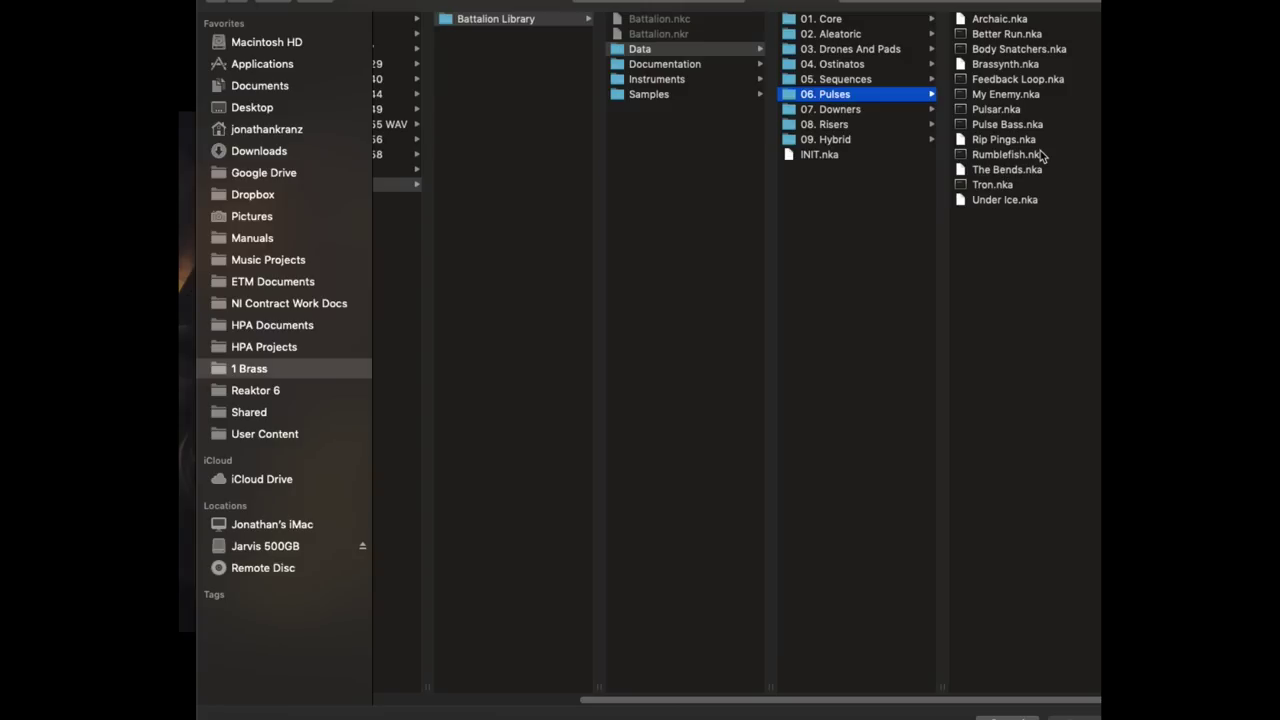
click(836, 110)
click(836, 124)
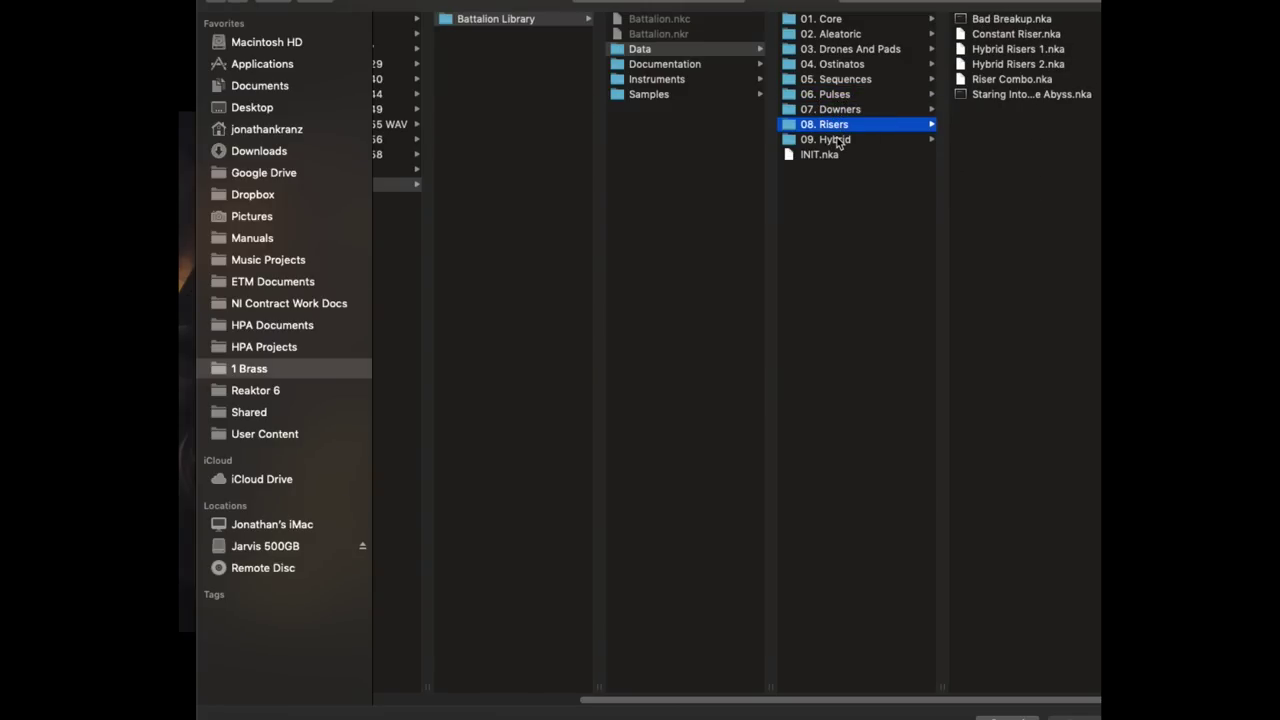
click(838, 140)
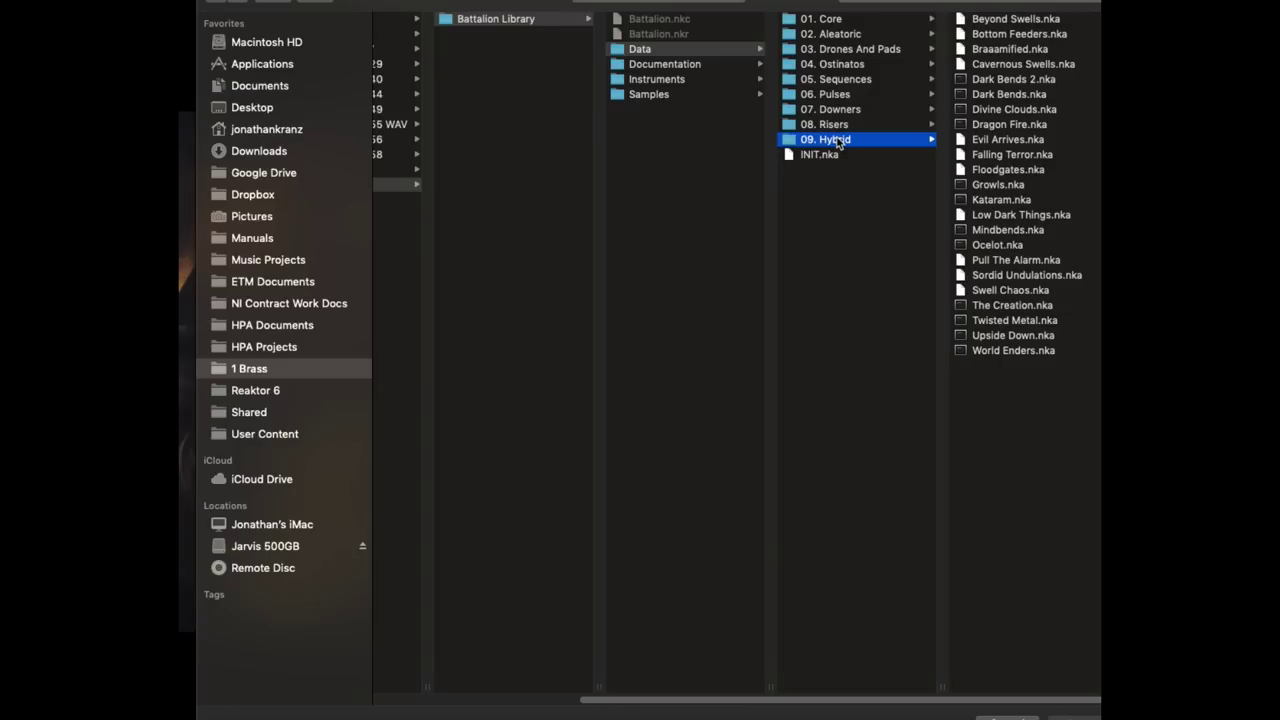
double_click(996, 229)
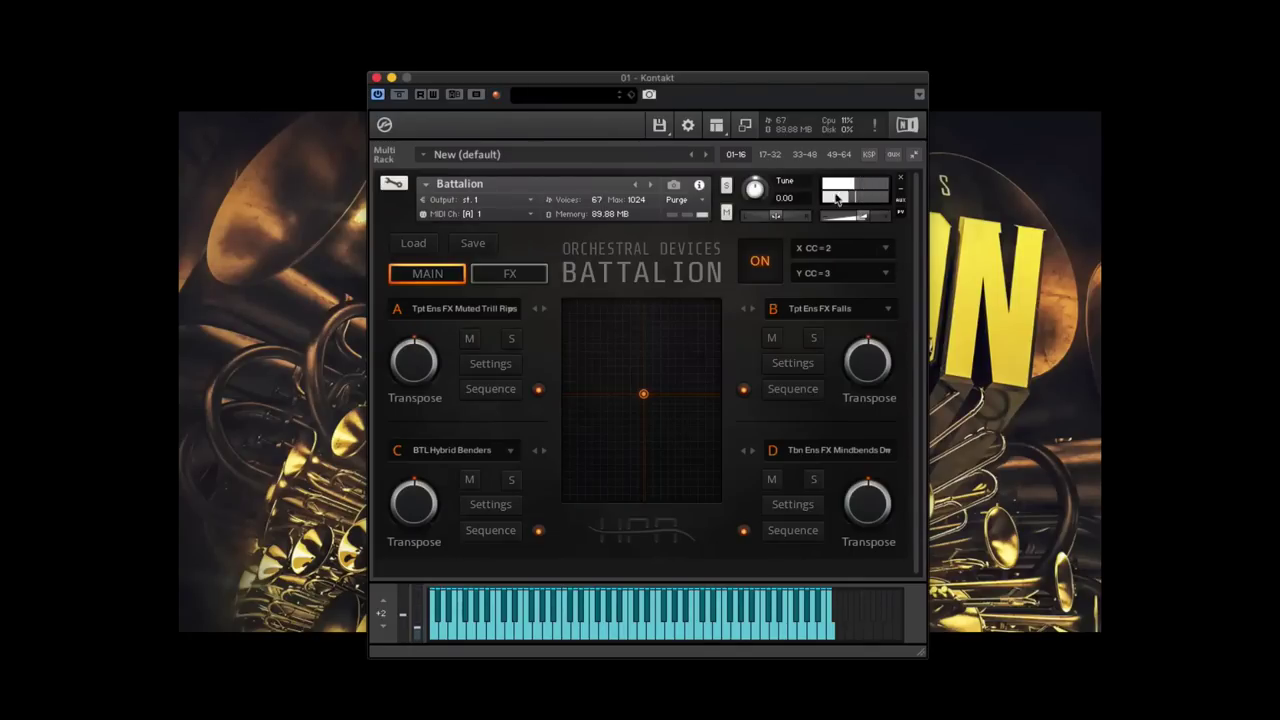
click(417, 246)
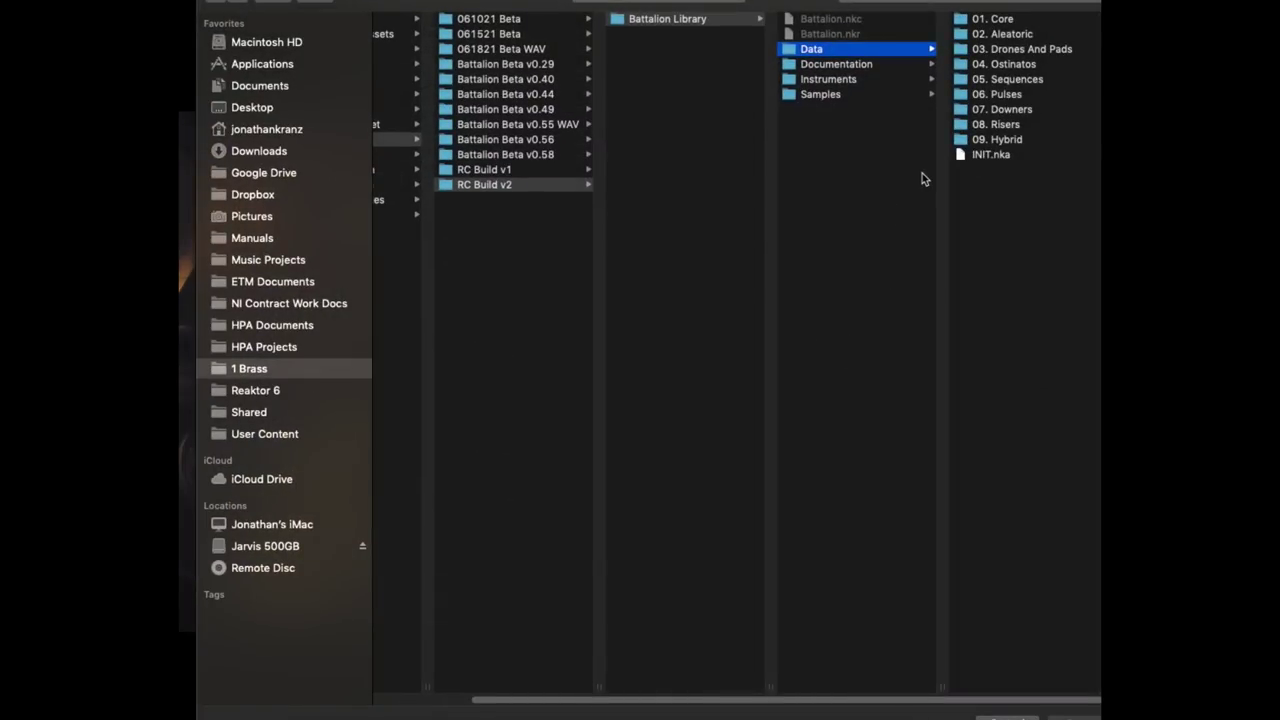
Load Floodgates.nka from 09. Hybrid and shift the XY pad slightly down and left
click(992, 146)
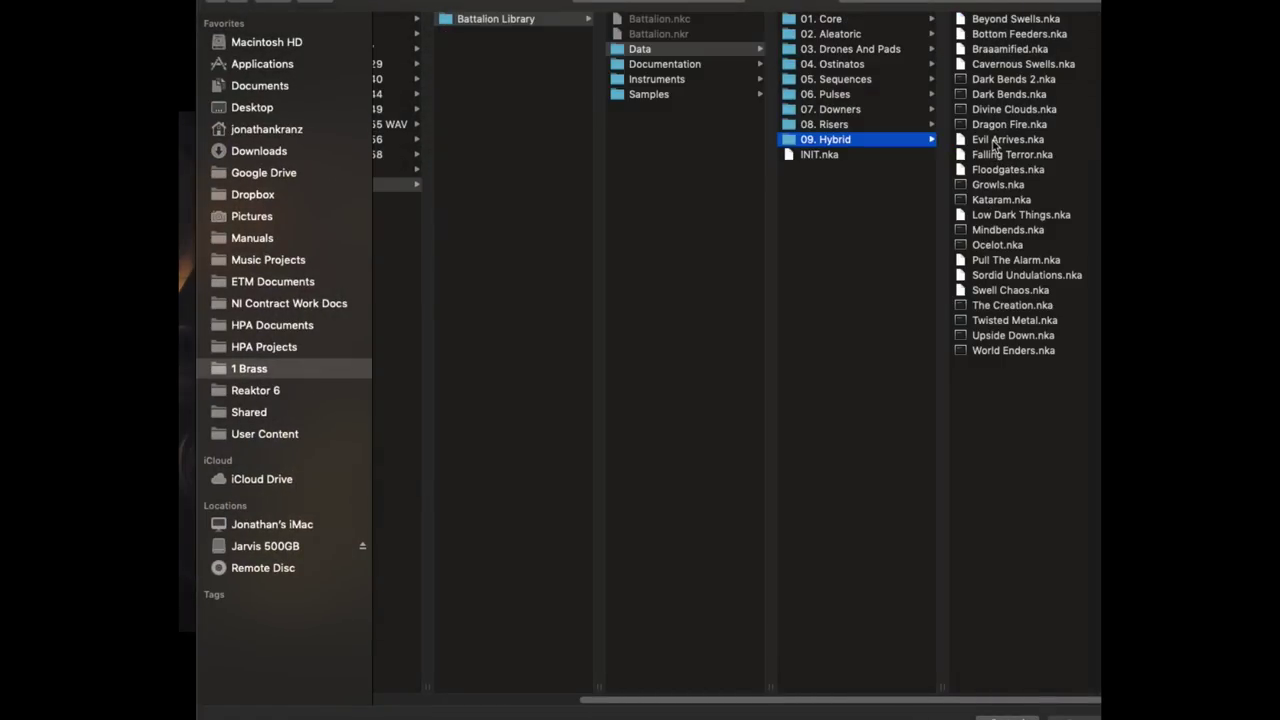
click(990, 175)
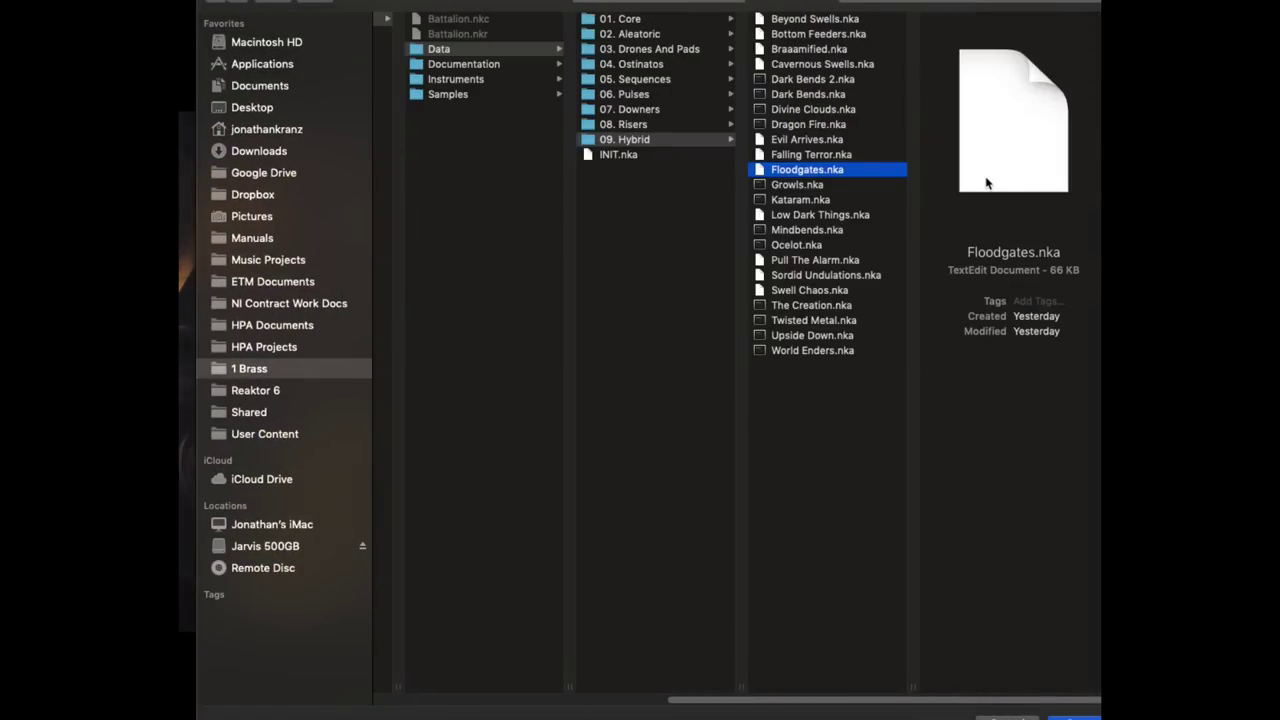
key(Return)
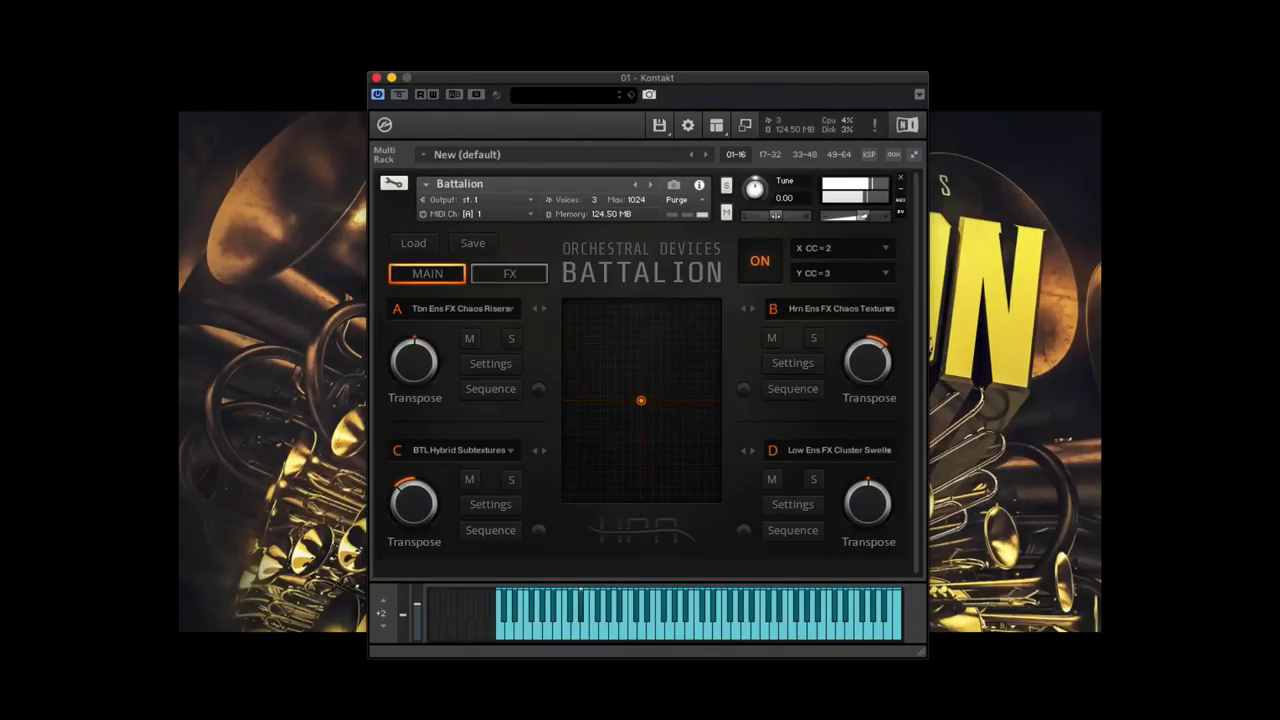
mouse_move(677, 406)
mouse_down()
mouse_move(651, 406)
mouse_move(620, 440)
mouse_move(620, 488)
mouse_move(676, 487)
mouse_move(710, 466)
mouse_move(718, 344)
mouse_move(711, 320)
mouse_move(608, 334)
mouse_move(590, 356)
mouse_move(614, 374)
mouse_move(641, 488)
mouse_move(705, 312)
mouse_move(655, 346)
mouse_move(649, 392)
mouse_move(665, 415)
mouse_up()
Load Riser Combo.nka from 08. Risers, with Timed Risers and Cluster Swells layers
click(416, 244)
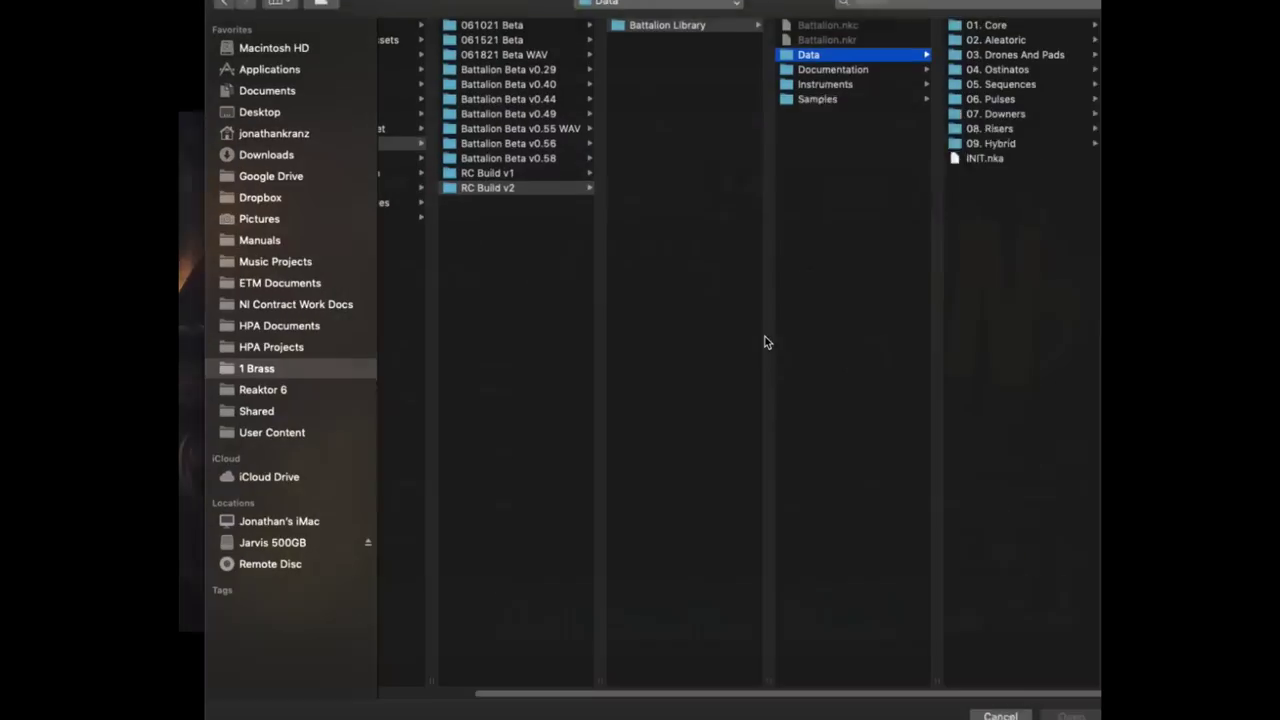
click(1020, 124)
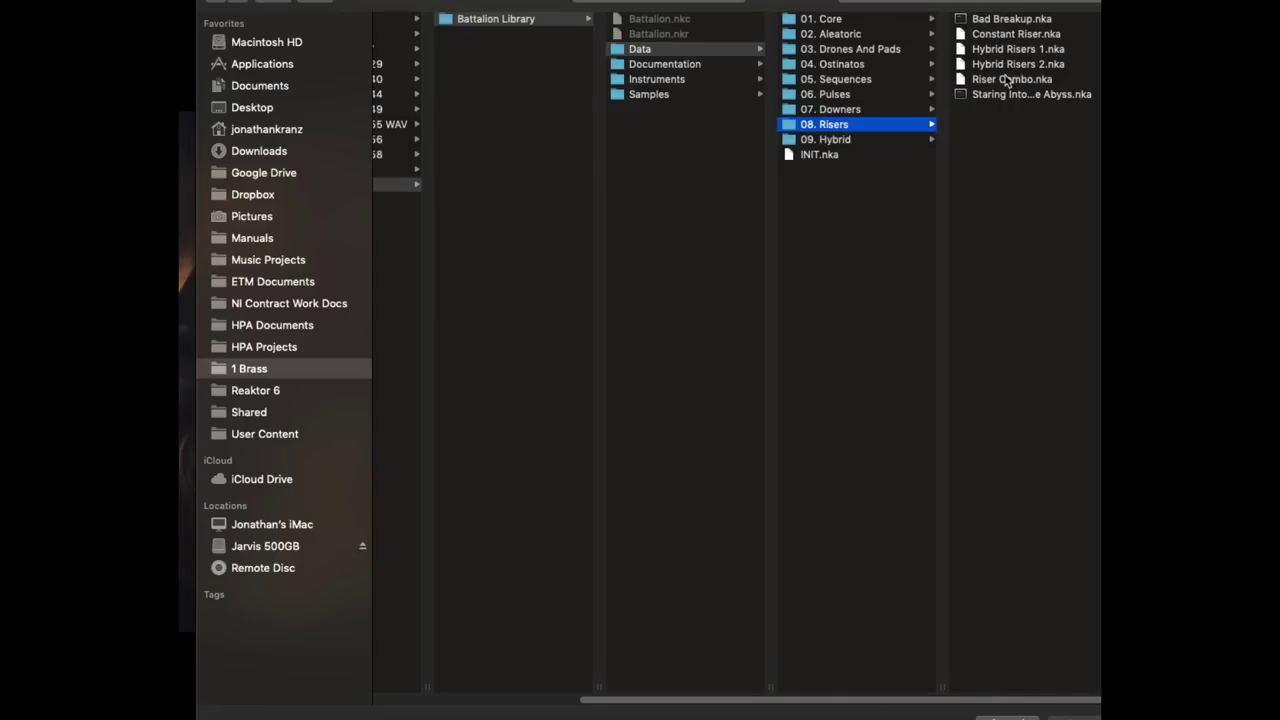
click(1008, 79)
key(Return)
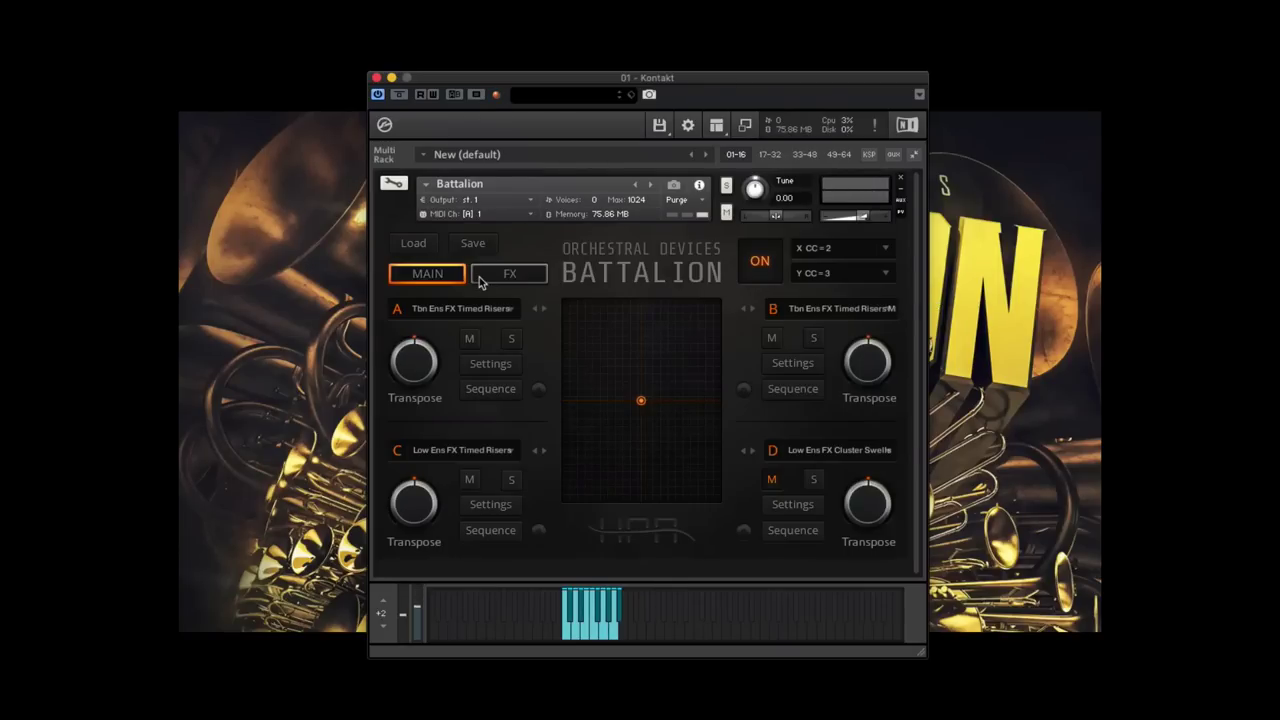
click(418, 245)
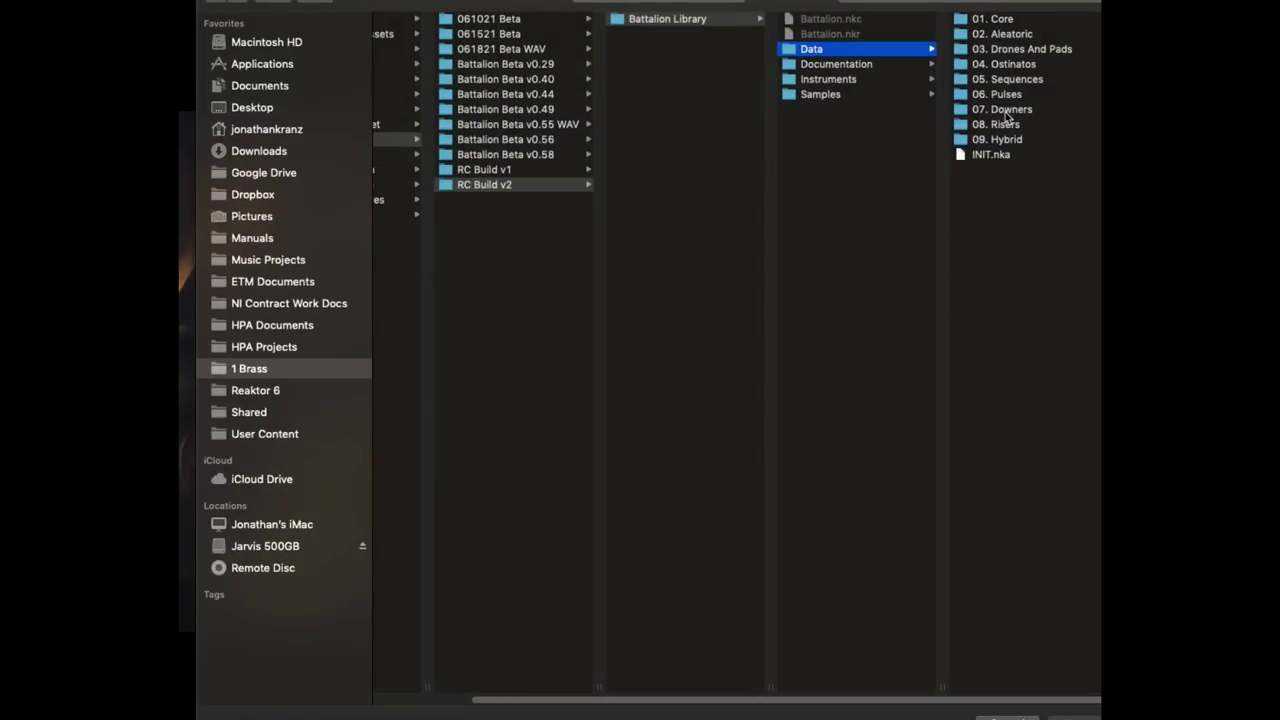
Load Descent.nka from 07. Downers and nudge the XY pad slightly upward
click(1013, 112)
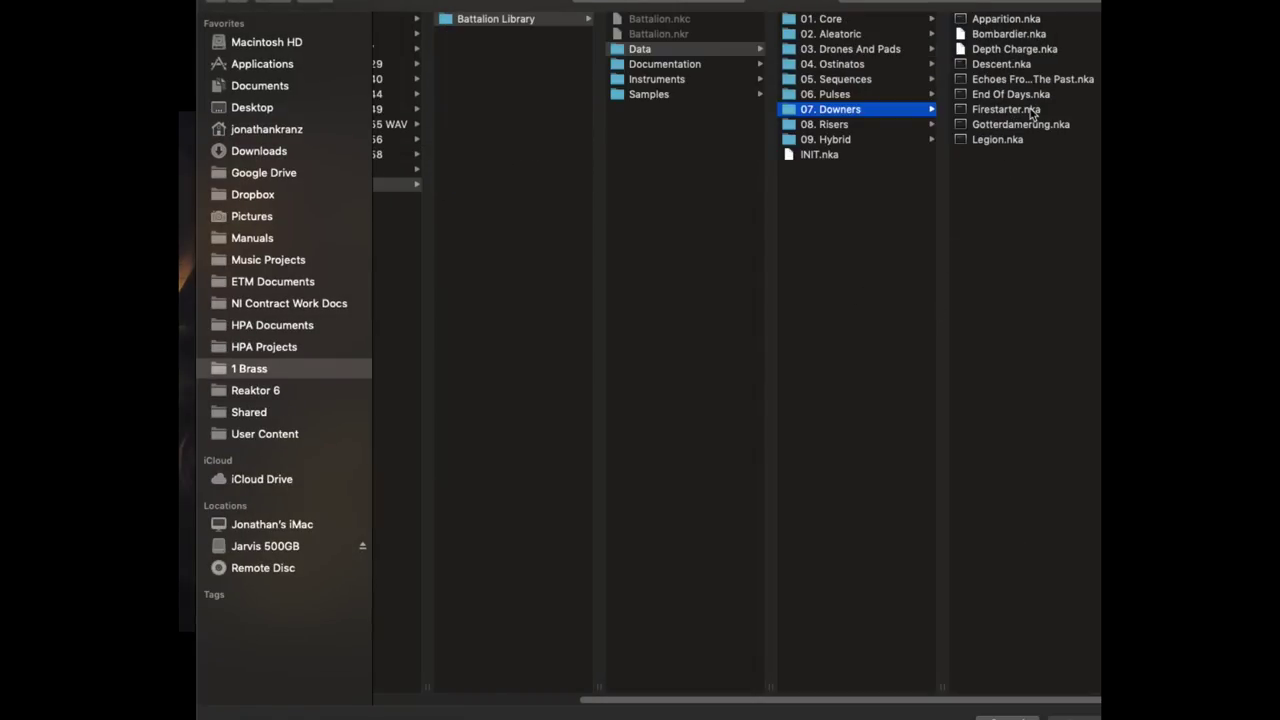
double_click(1001, 64)
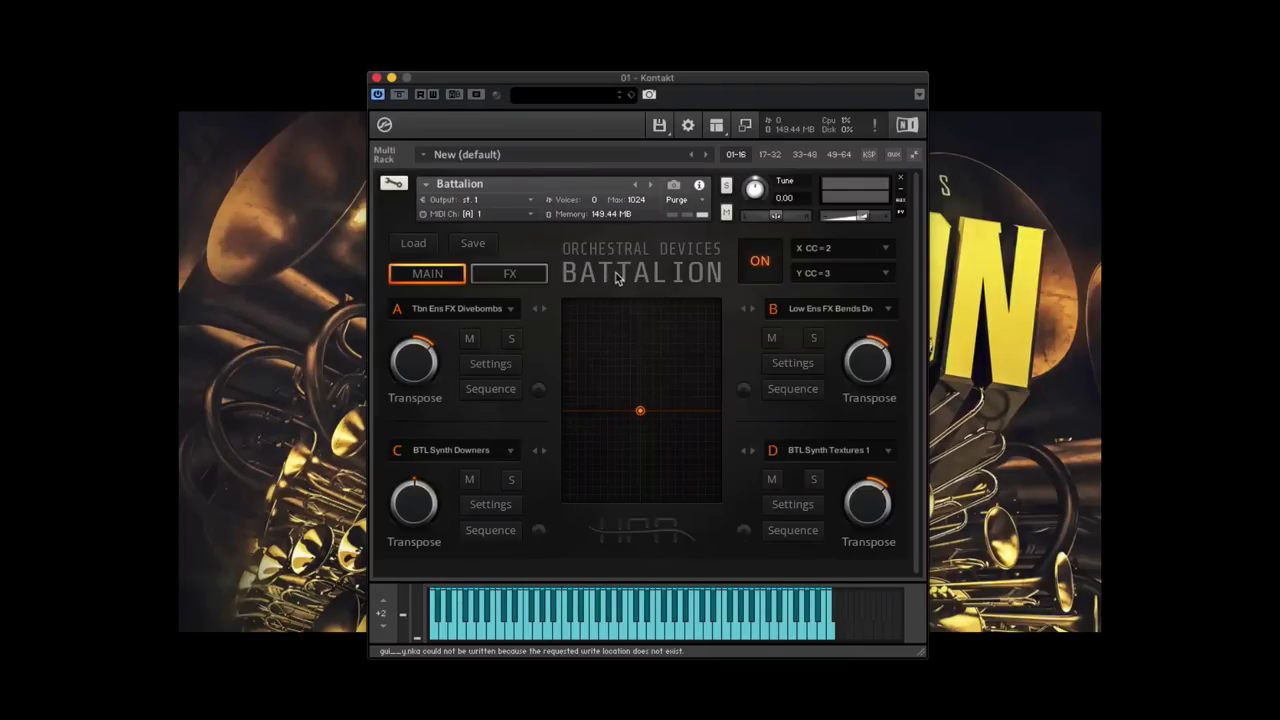
click(641, 399)
click(405, 248)
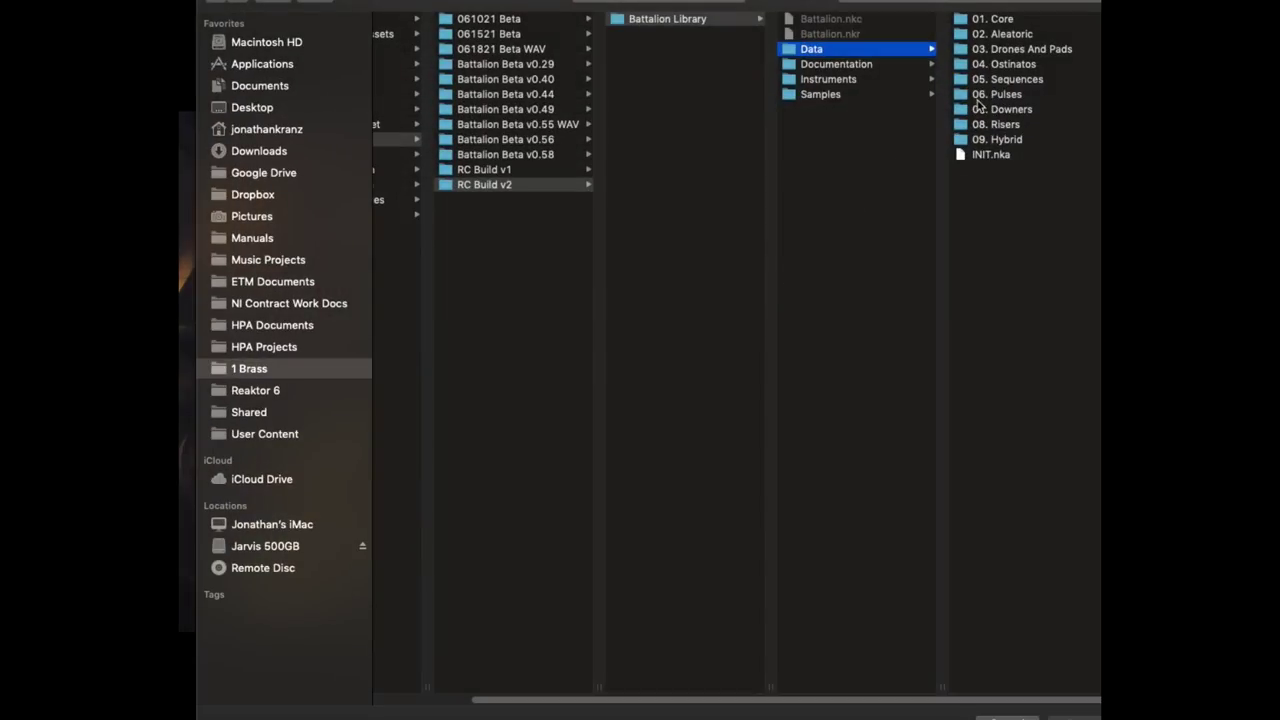
Load Archaic.nka from 06. Pulses, then cancel the reopened file browser
click(1000, 96)
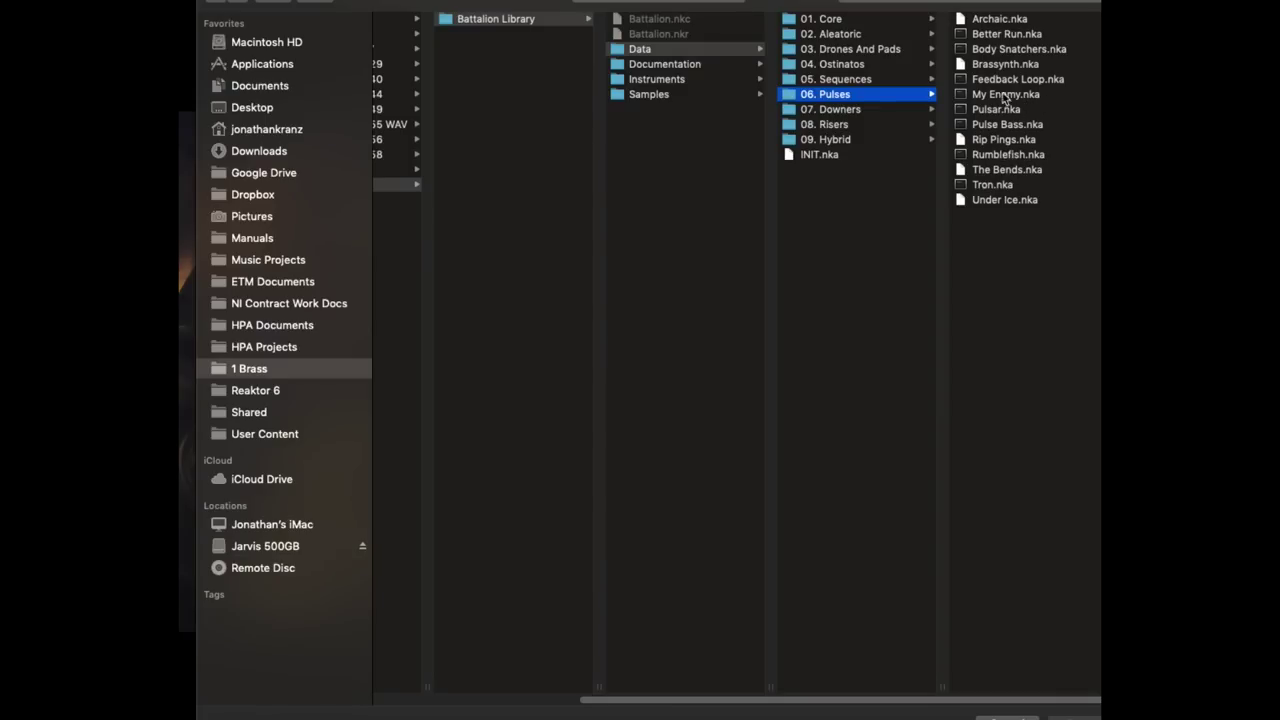
click(991, 22)
double_click(991, 22)
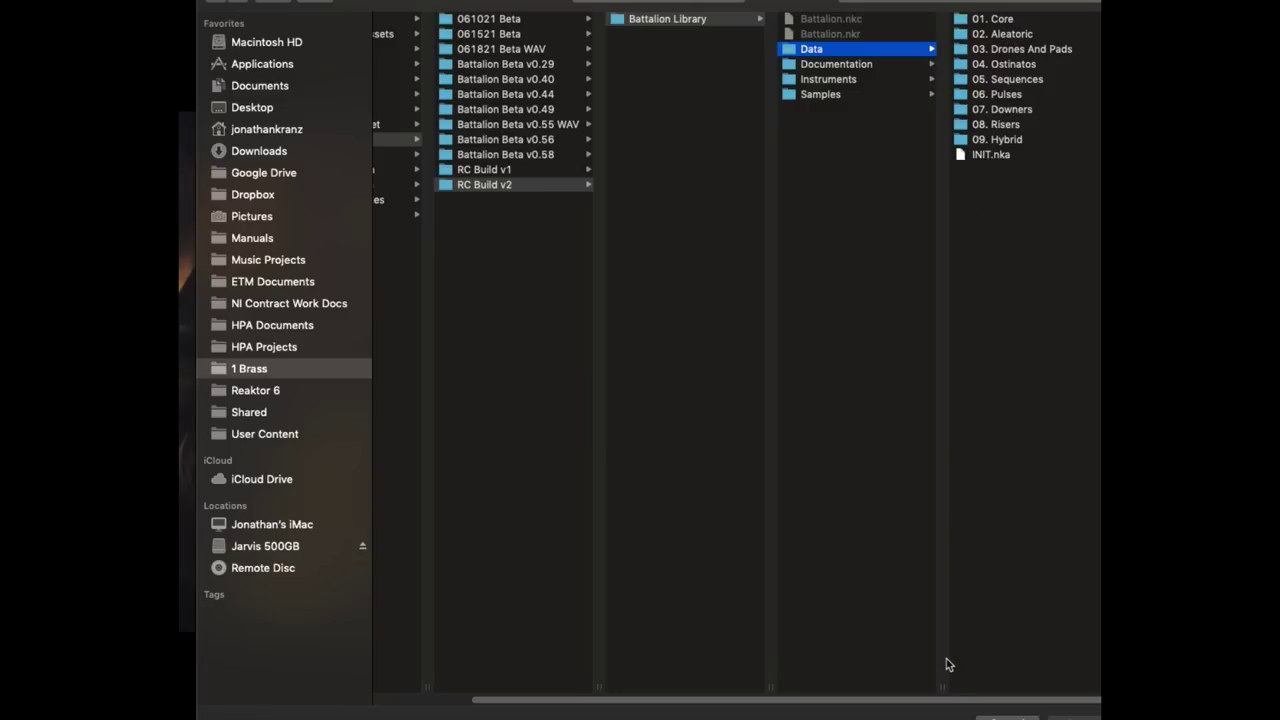
click(976, 710)
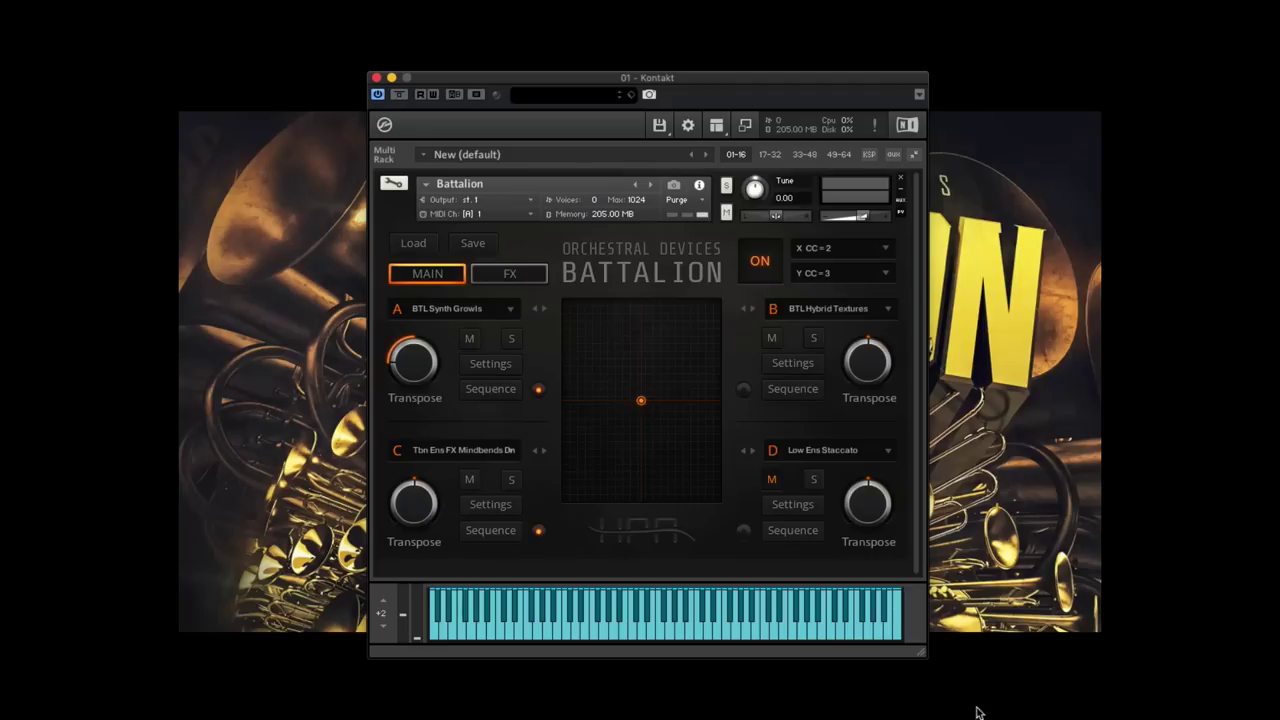
click(468, 248)
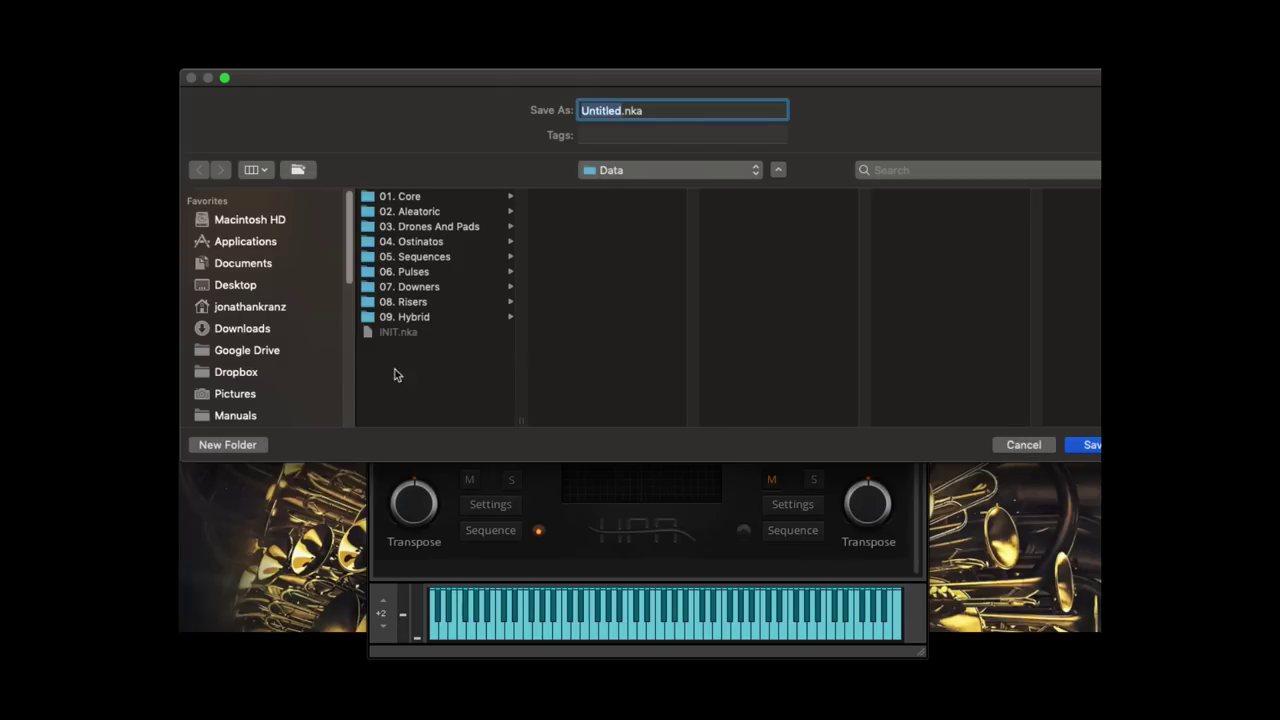
click(1020, 445)
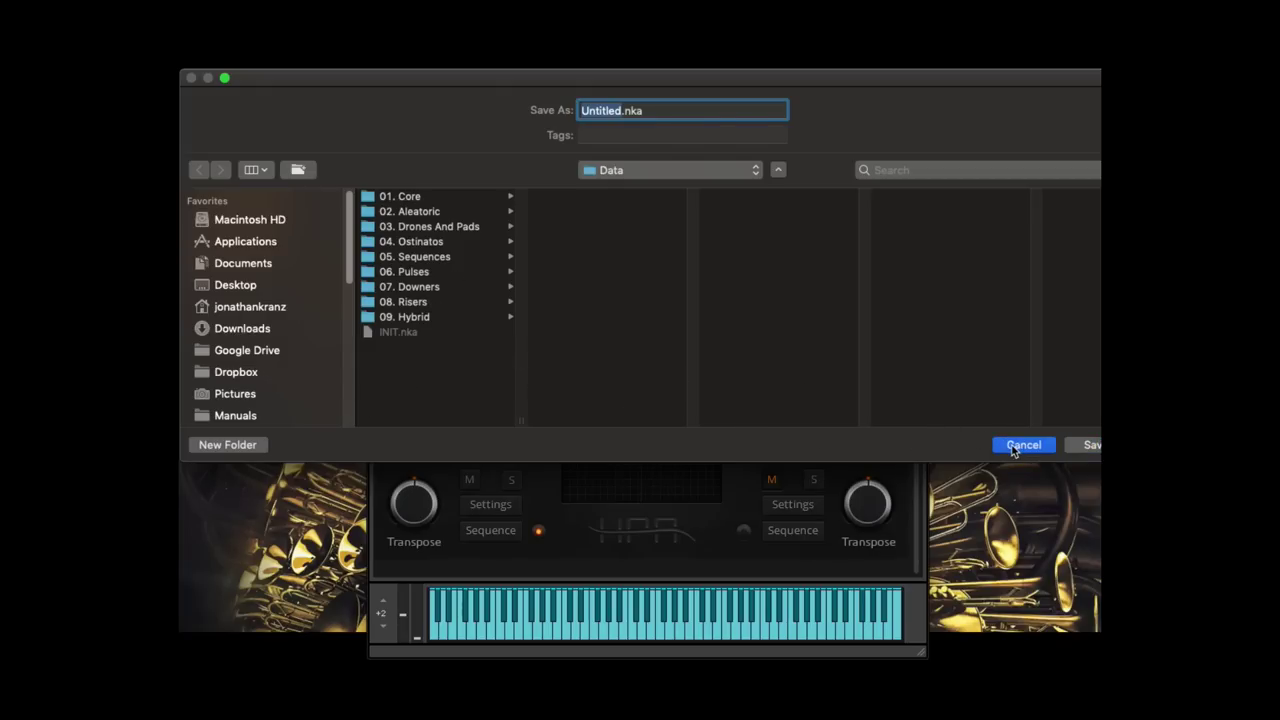